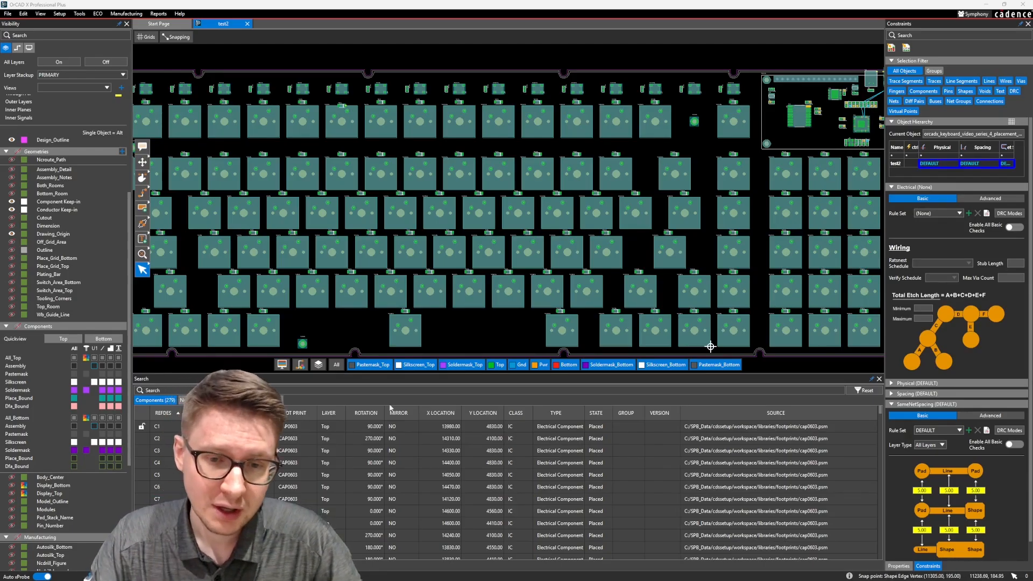
- Enlarge the board canvas and inspect the controller and connector placement in the board's upper-right corner
{"action": "left_click_drag", "start_coordinate": [417, 375], "coordinate": [417, 434]}
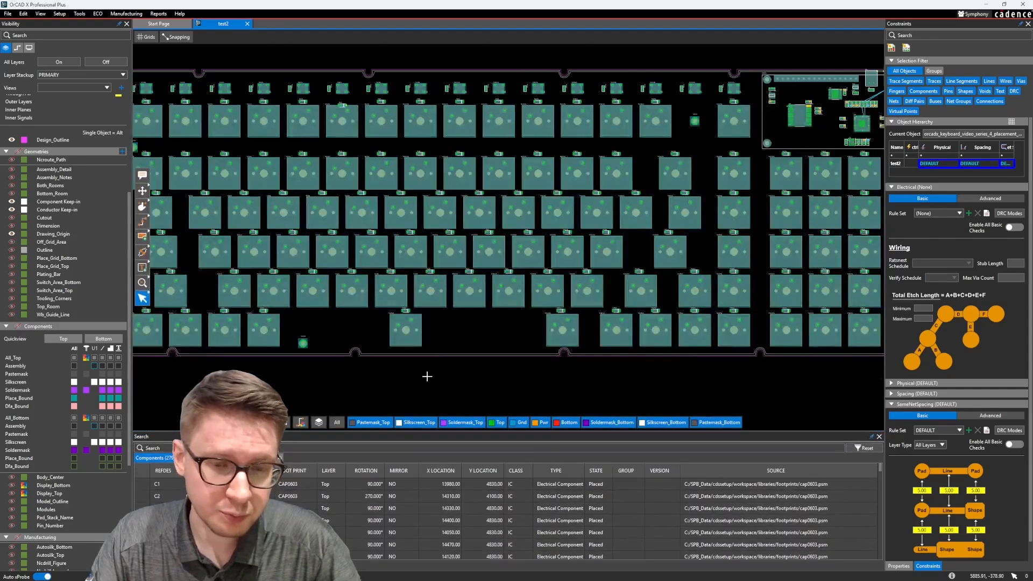
{"action": "middle_click_drag", "start_coordinate": [428, 376], "coordinate": [462, 384]}
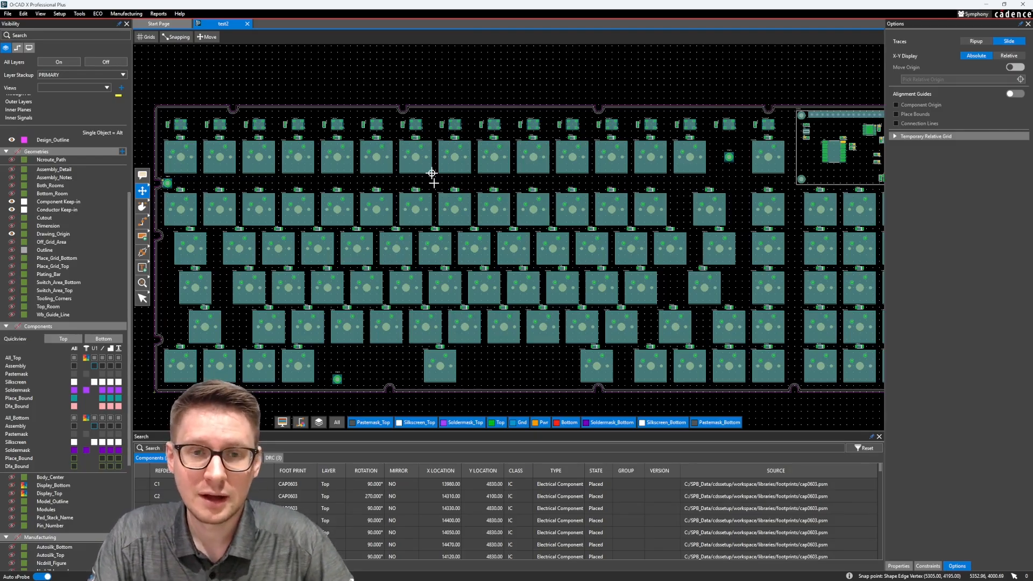
{"action": "middle_click_drag", "start_coordinate": [432, 174], "coordinate": [281, 195]}
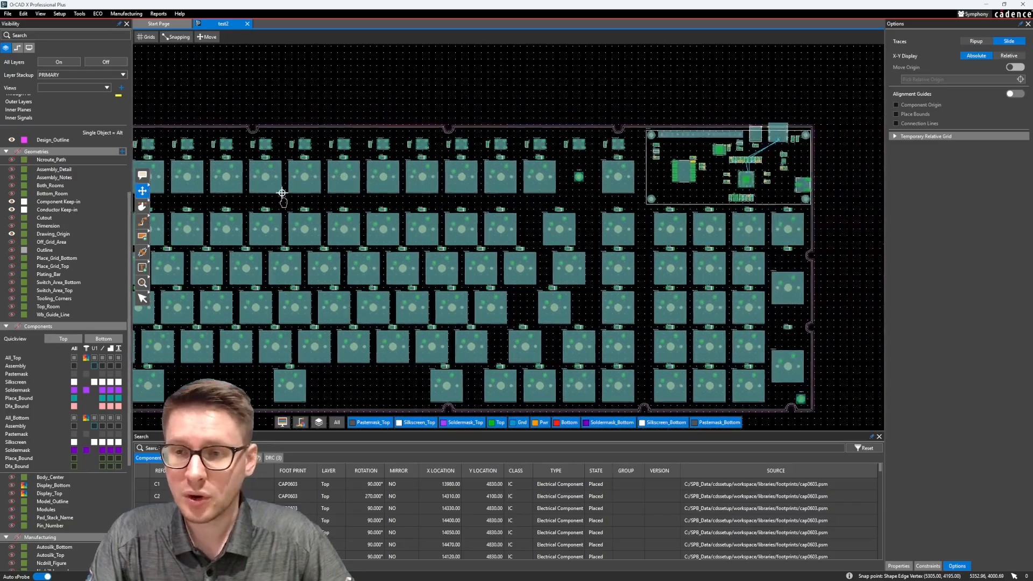
{"action": "scroll", "coordinate": [767, 173], "scroll_direction": "up", "scroll_amount": 5}
{"action": "middle_click_drag", "start_coordinate": [767, 171], "coordinate": [667, 230]}
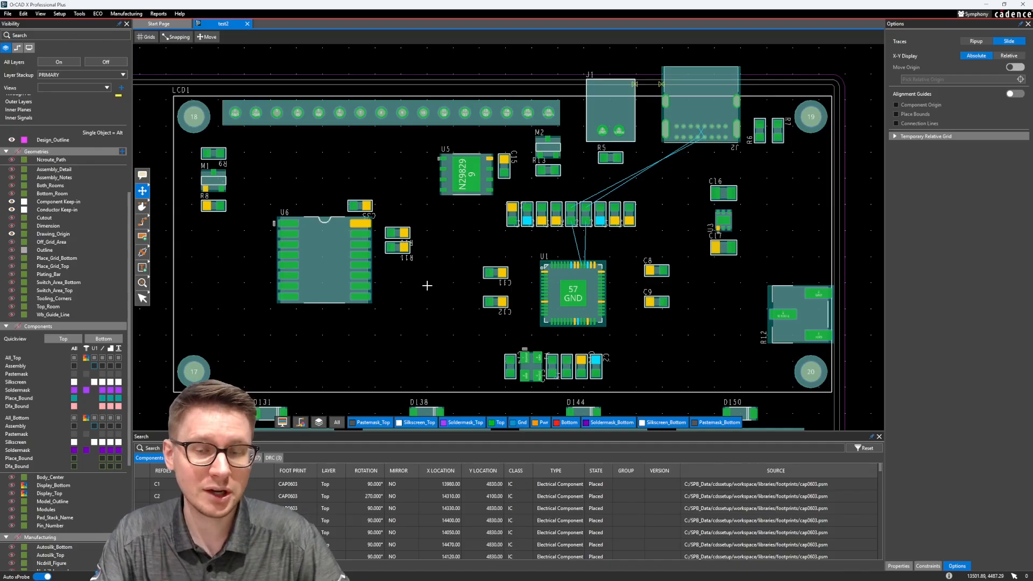
{"action": "scroll", "coordinate": [431, 296], "scroll_direction": "down", "scroll_amount": 3}
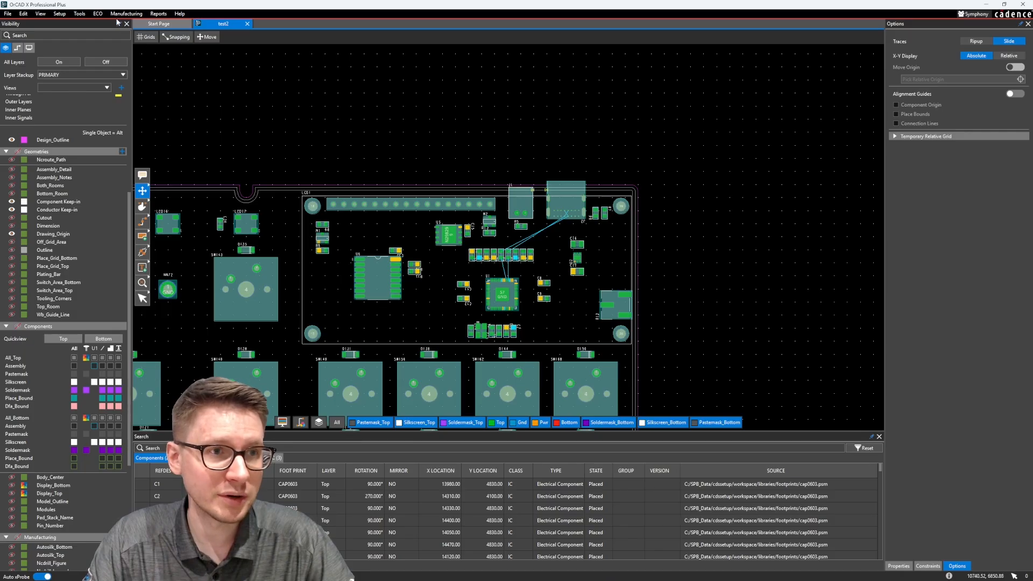
- Open the PCB constraint manager, place its window over the board view and enlarge it
{"action": "left_click", "coordinate": [79, 14]}
{"action": "left_click", "coordinate": [99, 25]}
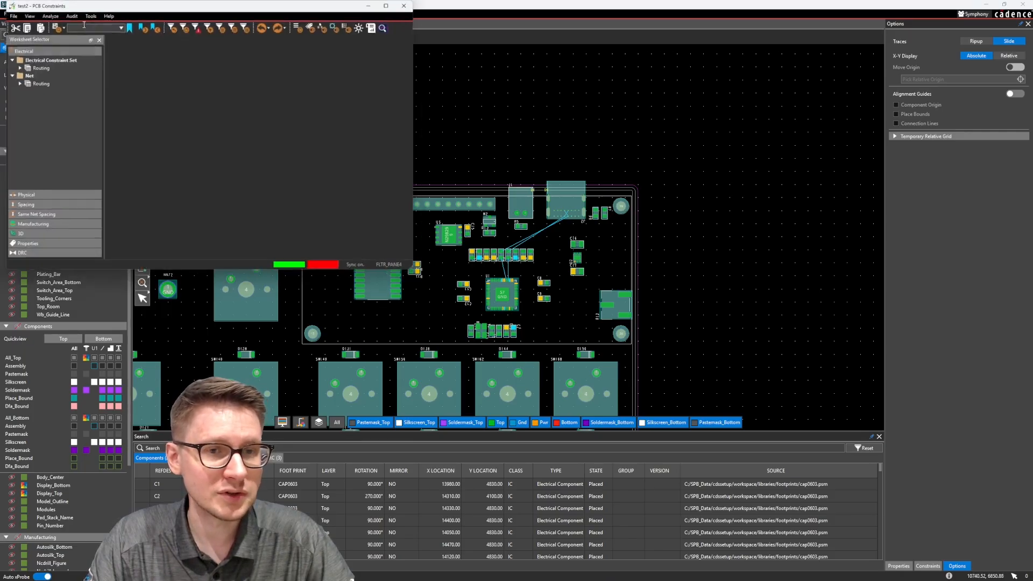
{"action": "left_click_drag", "start_coordinate": [239, 9], "coordinate": [466, 85]}
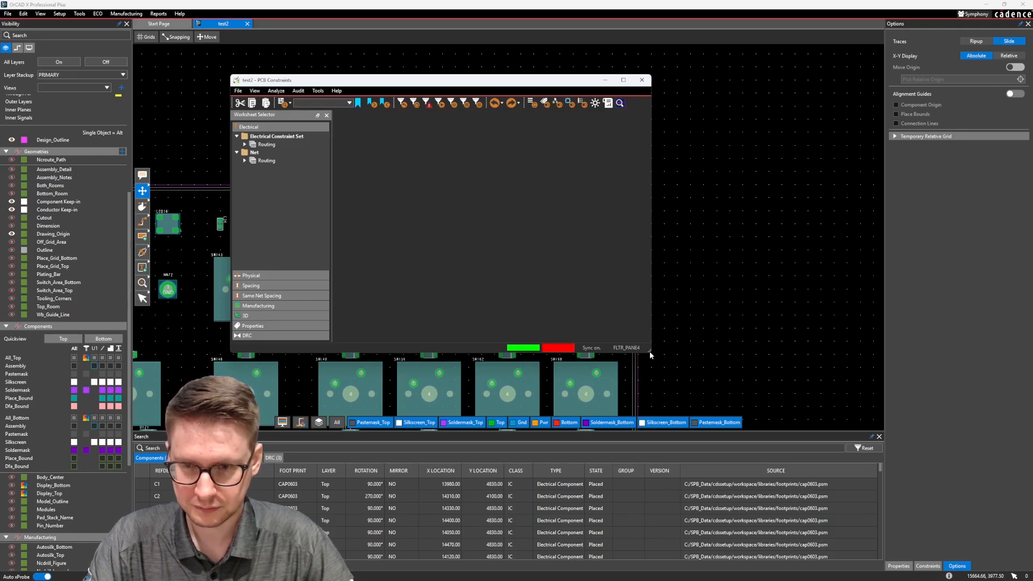
{"action": "left_click_drag", "start_coordinate": [648, 350], "coordinate": [805, 407]}
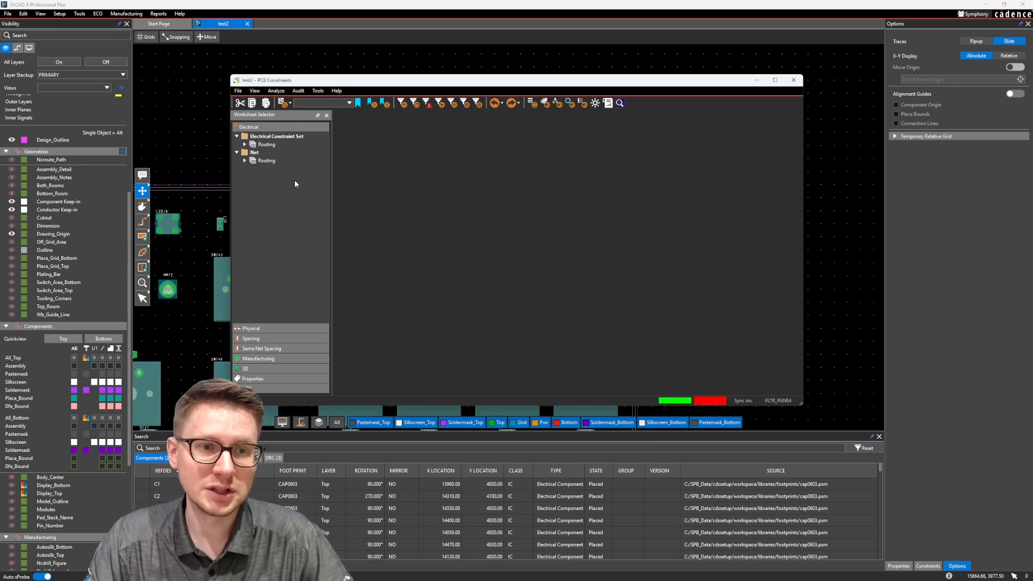
- Review the electrical net impedance and physical constraint set worksheets, ending on the physical net constraints for all layers
{"action": "left_click", "coordinate": [245, 160]}
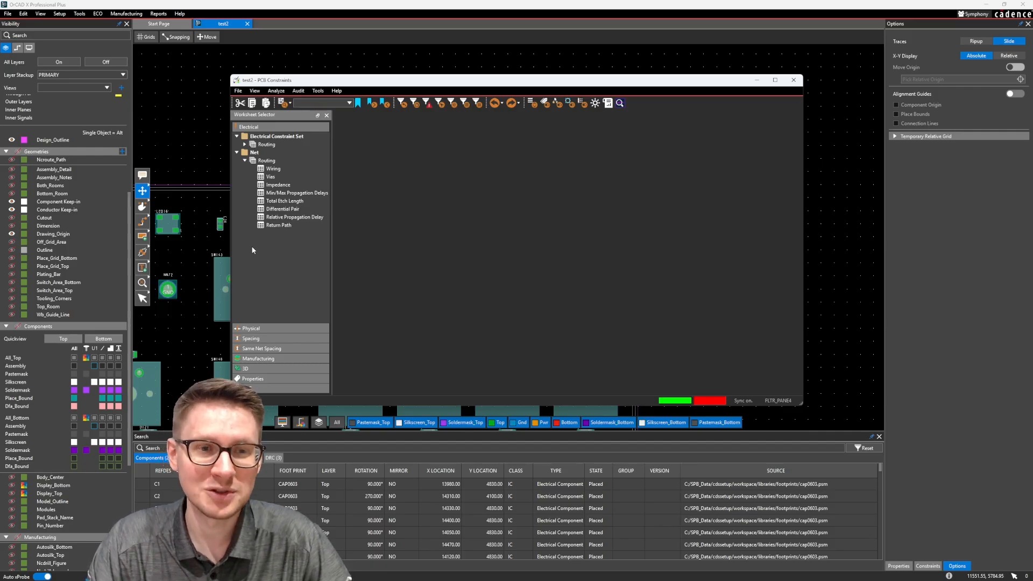
{"action": "left_click", "coordinate": [278, 185]}
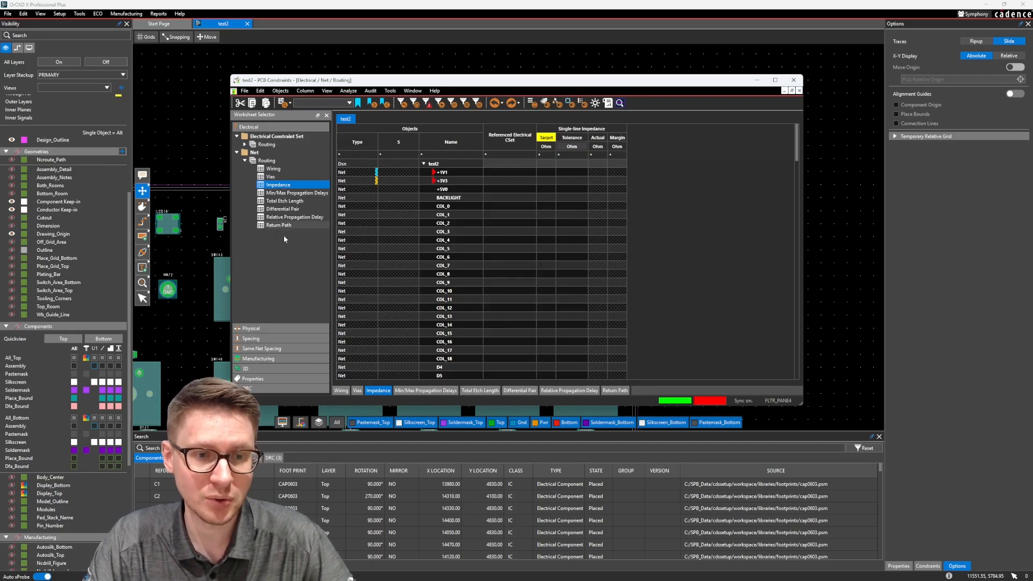
{"action": "left_click", "coordinate": [270, 328]}
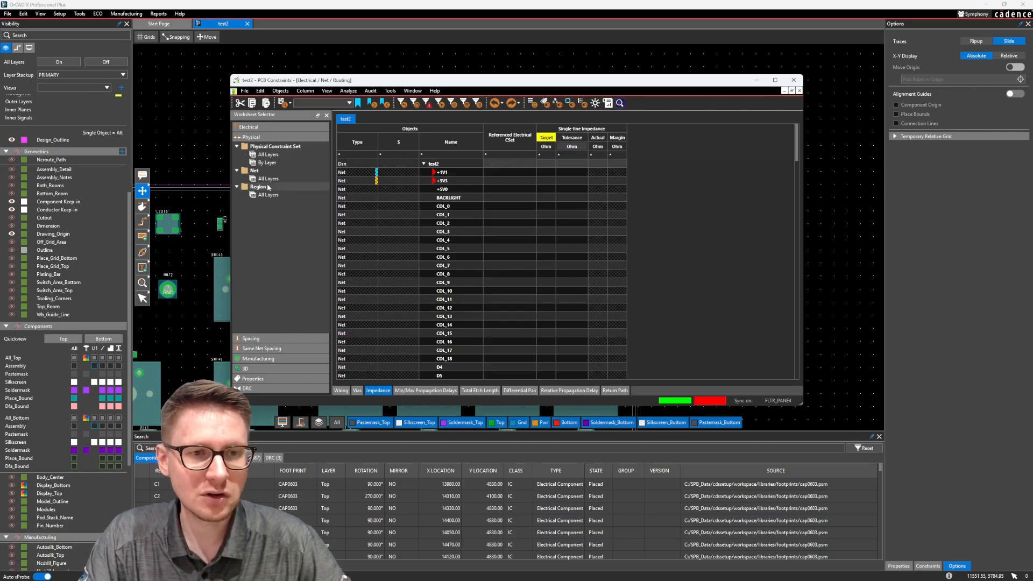
{"action": "left_click", "coordinate": [277, 155]}
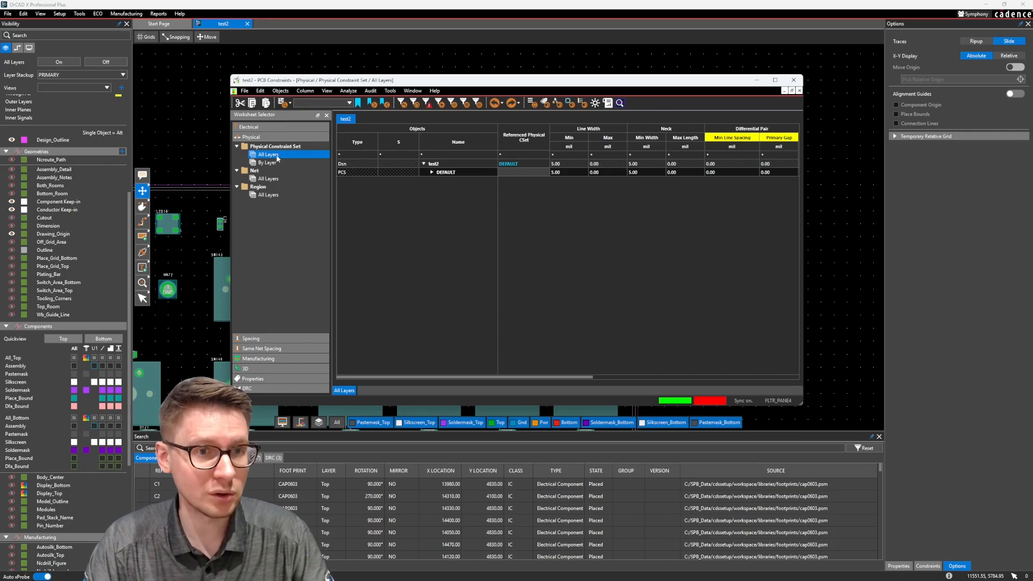
{"action": "left_click", "coordinate": [269, 179]}
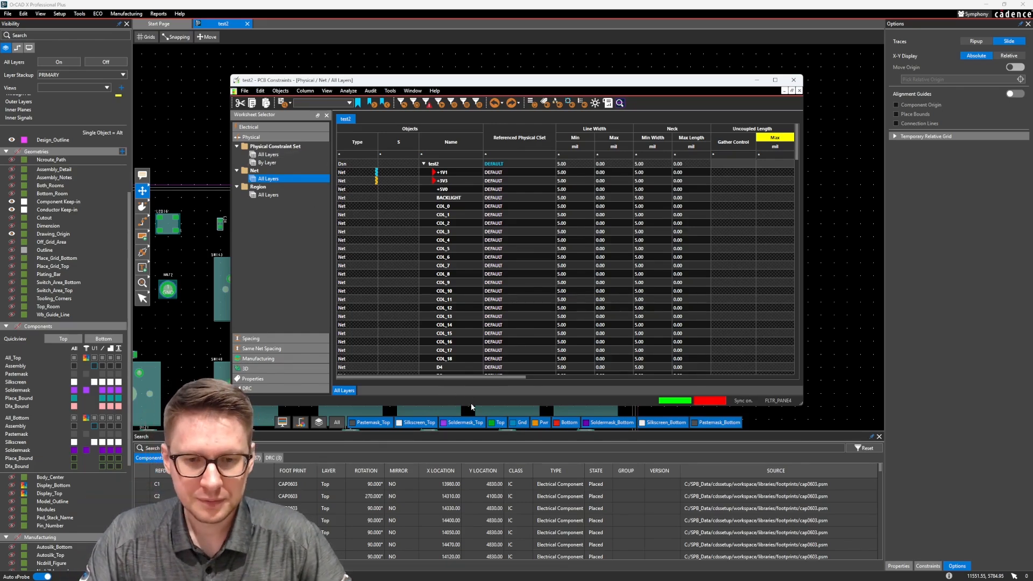
- Make the constraints window taller and look through the whole list of physical net constraints
{"action": "left_click_drag", "start_coordinate": [476, 408], "coordinate": [479, 454]}
{"action": "scroll", "coordinate": [518, 269], "scroll_direction": "down", "scroll_amount": 3}
{"action": "scroll", "coordinate": [506, 243], "scroll_direction": "up", "scroll_amount": 3}
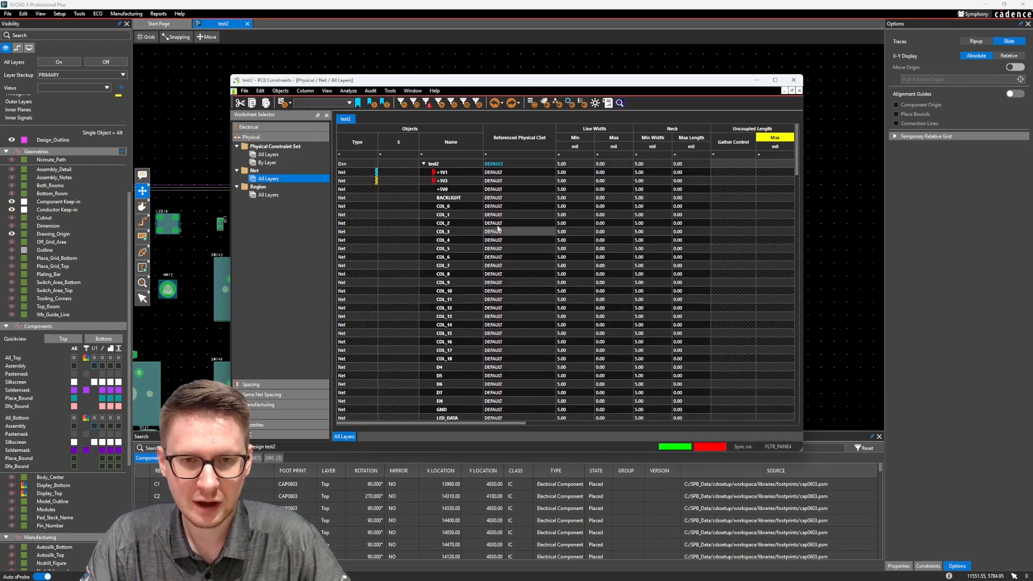
{"action": "scroll", "coordinate": [461, 180], "scroll_direction": "down", "scroll_amount": 15}
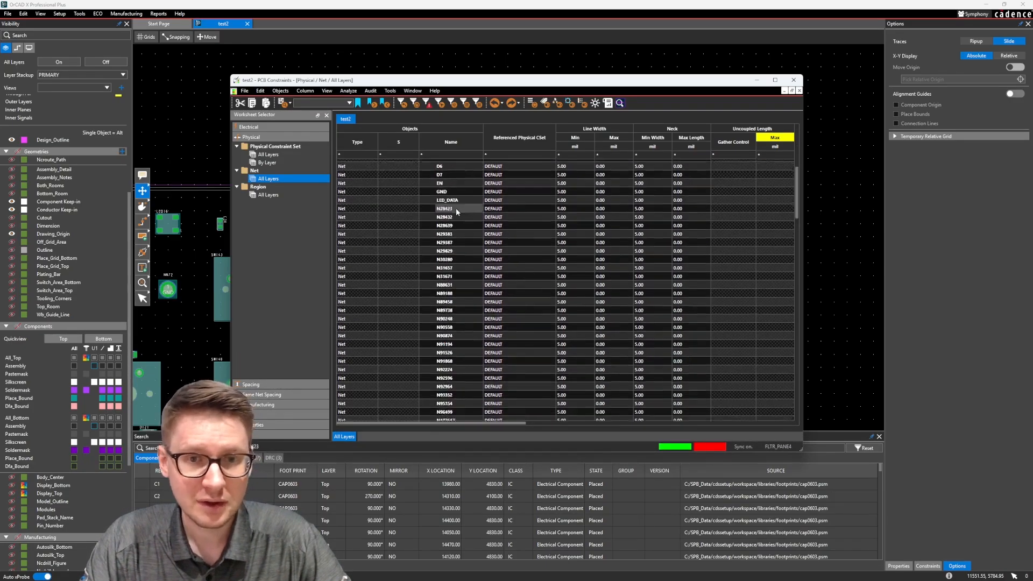
{"action": "scroll", "coordinate": [457, 211], "scroll_direction": "down", "scroll_amount": 15}
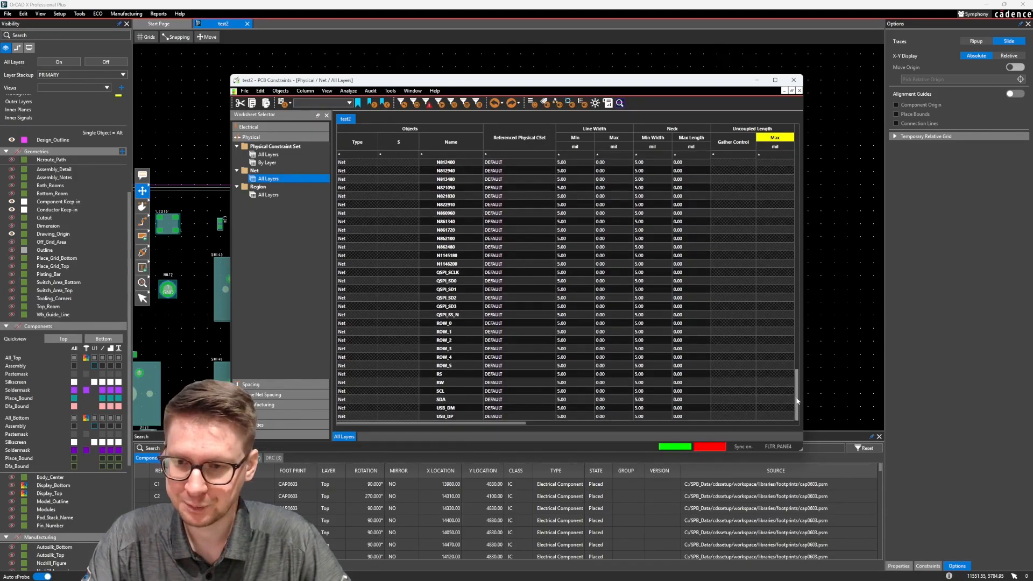
{"action": "scroll", "coordinate": [798, 397], "scroll_direction": "up", "scroll_amount": 1}
{"action": "left_click_drag", "start_coordinate": [798, 397], "coordinate": [800, 140]}
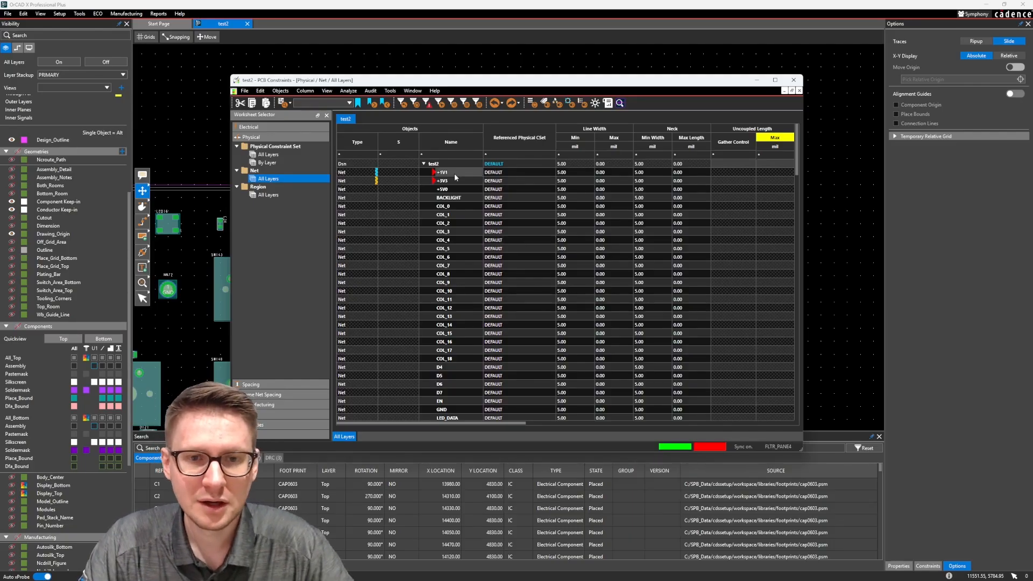
- Create a net group named POWER from the +1V1, +3V3 and +5V0 nets
{"action": "left_click_drag", "start_coordinate": [454, 173], "coordinate": [457, 192]}
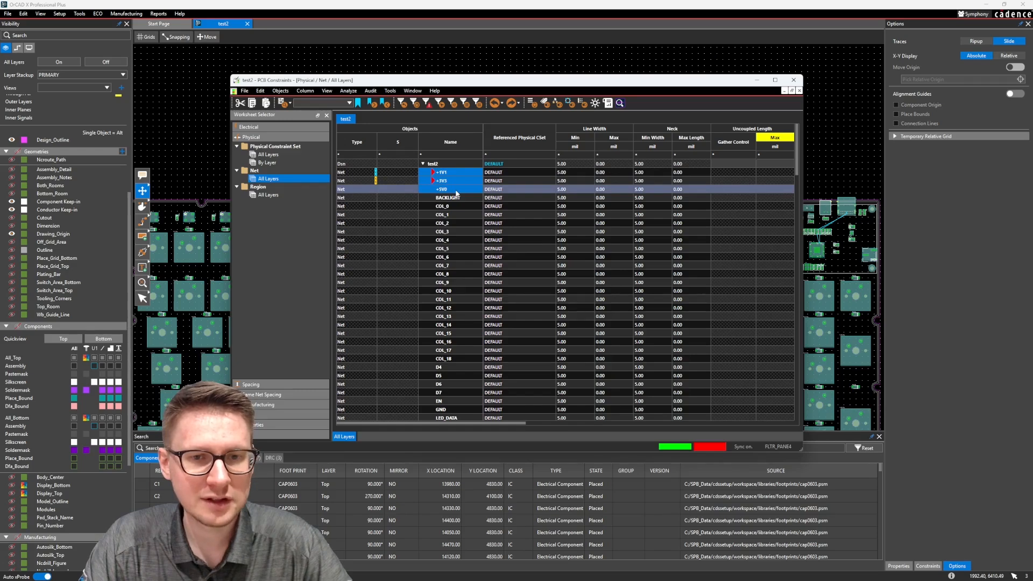
{"action": "right_click", "coordinate": [457, 192]}
{"action": "mouse_move", "coordinate": [518, 257]}
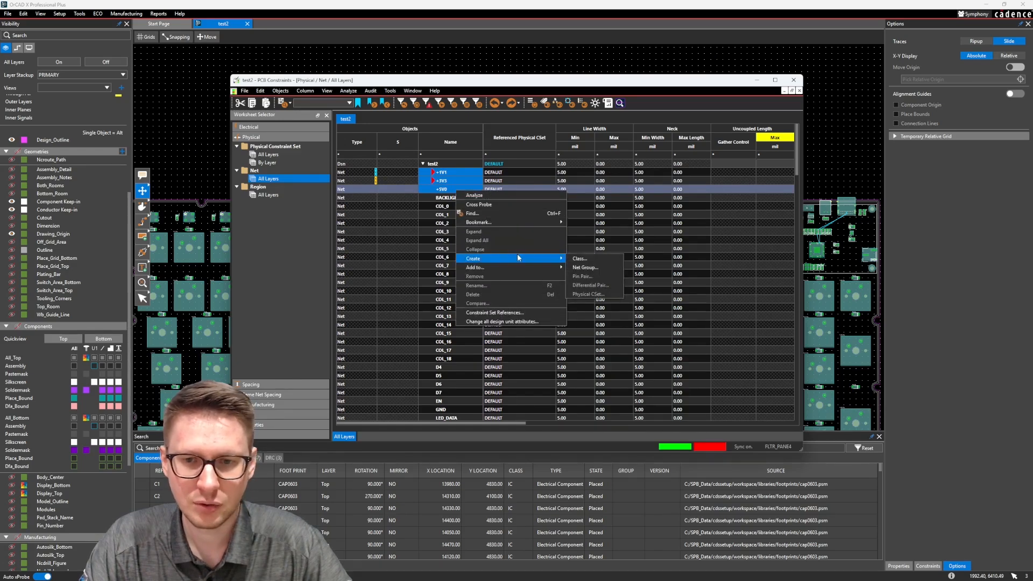
{"action": "left_click", "coordinate": [586, 267]}
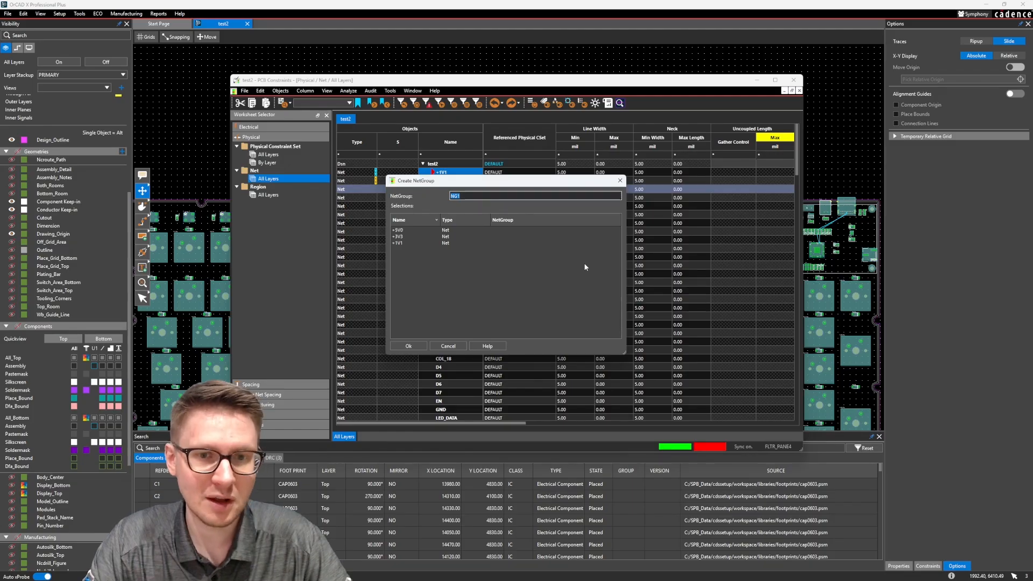
{"action": "type", "text": "POWER"}
{"action": "left_click", "coordinate": [408, 346]}
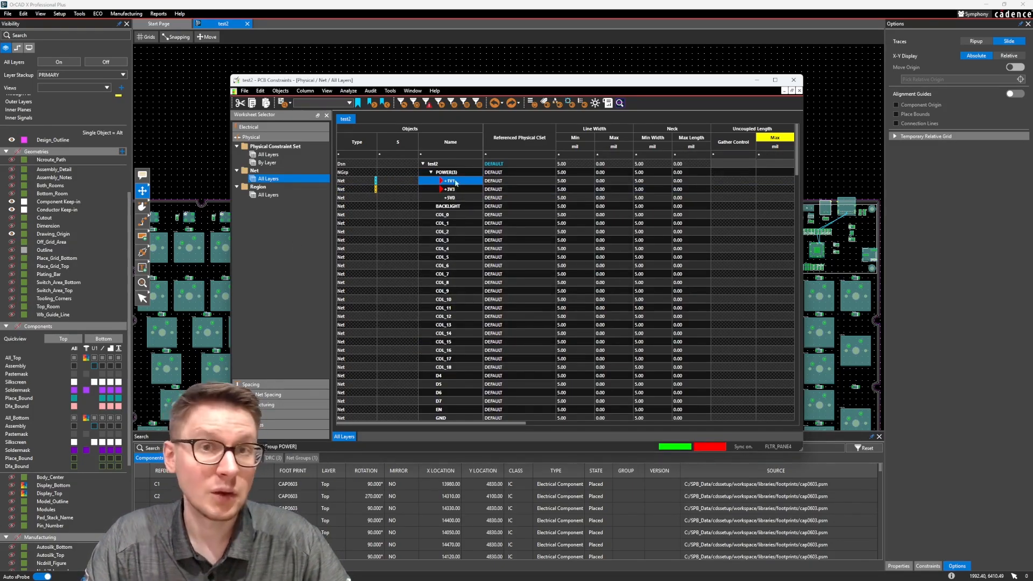
- Check the POWER group in the net spacing constraints for all layers and return to the physical net constraints
{"action": "left_click", "coordinate": [280, 383]}
{"action": "left_click", "coordinate": [289, 189]}
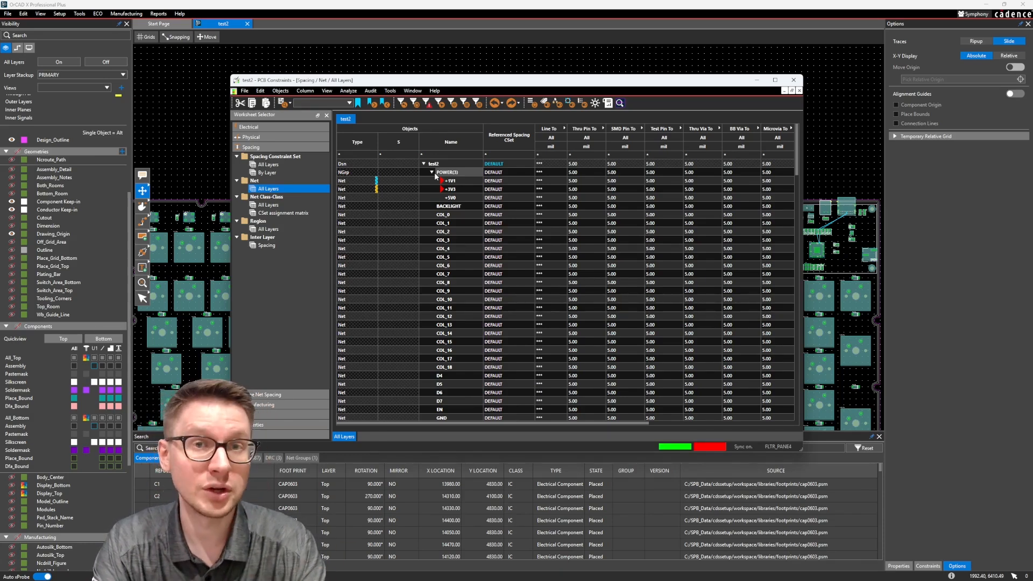
{"action": "left_click", "coordinate": [253, 137]}
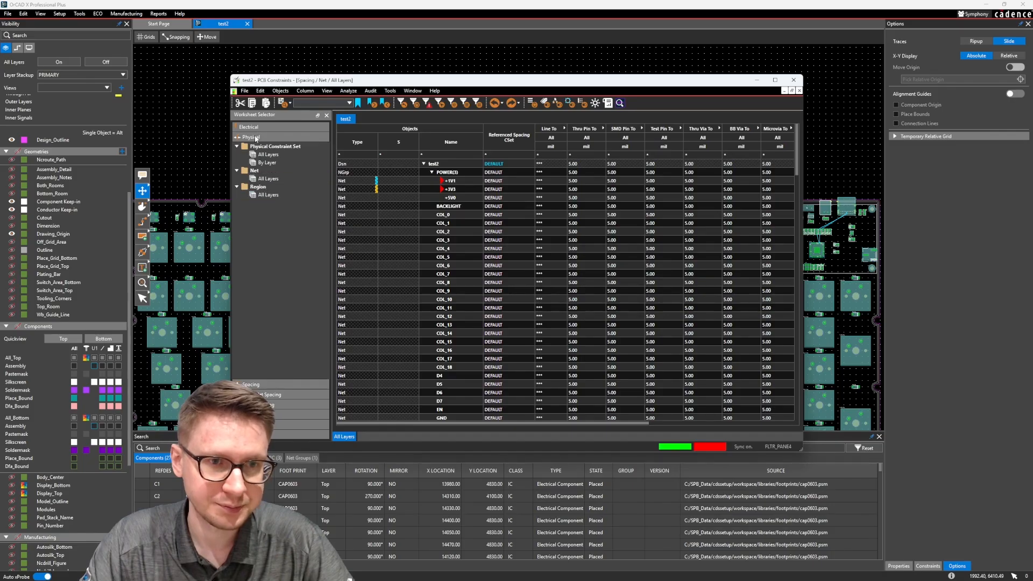
{"action": "left_click", "coordinate": [267, 179]}
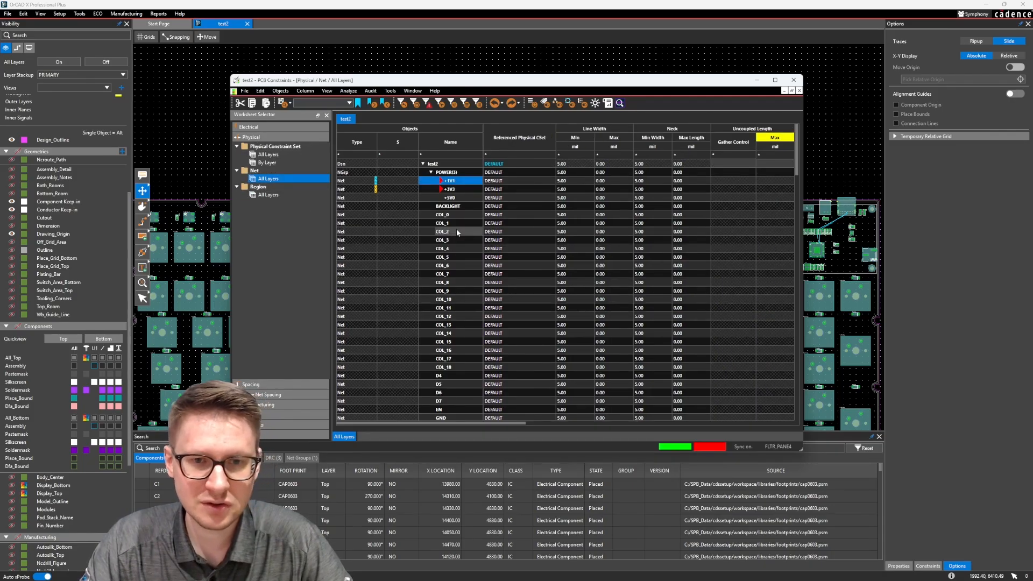
- Create a net group named SIGNAL from the COL_0 to COL_18 and ROW_0 to ROW_5 nets
{"action": "left_click", "coordinate": [460, 214]}
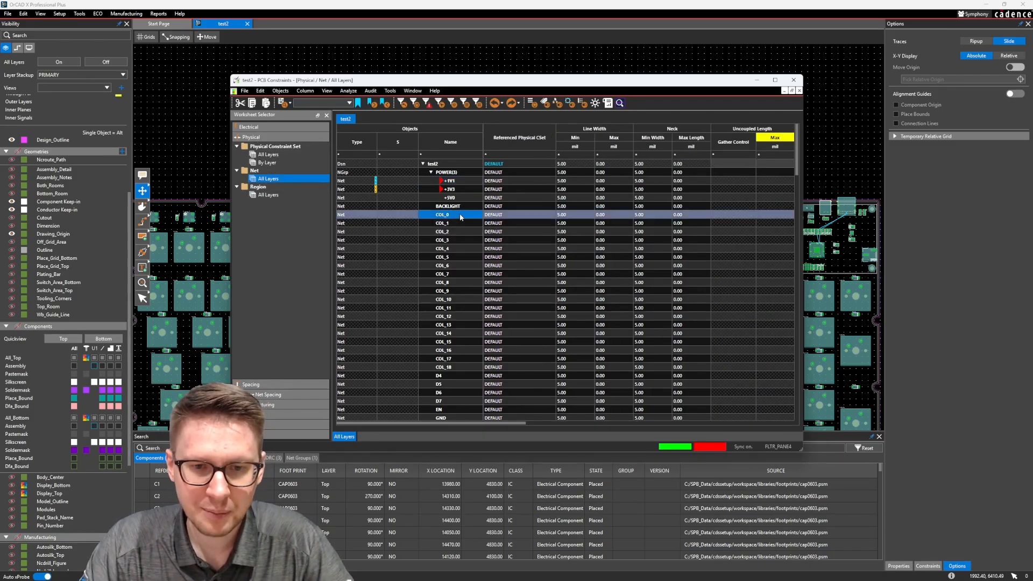
{"action": "left_click", "coordinate": [460, 366], "text": "shift"}
{"action": "scroll", "coordinate": [460, 355], "scroll_direction": "down", "scroll_amount": 5}
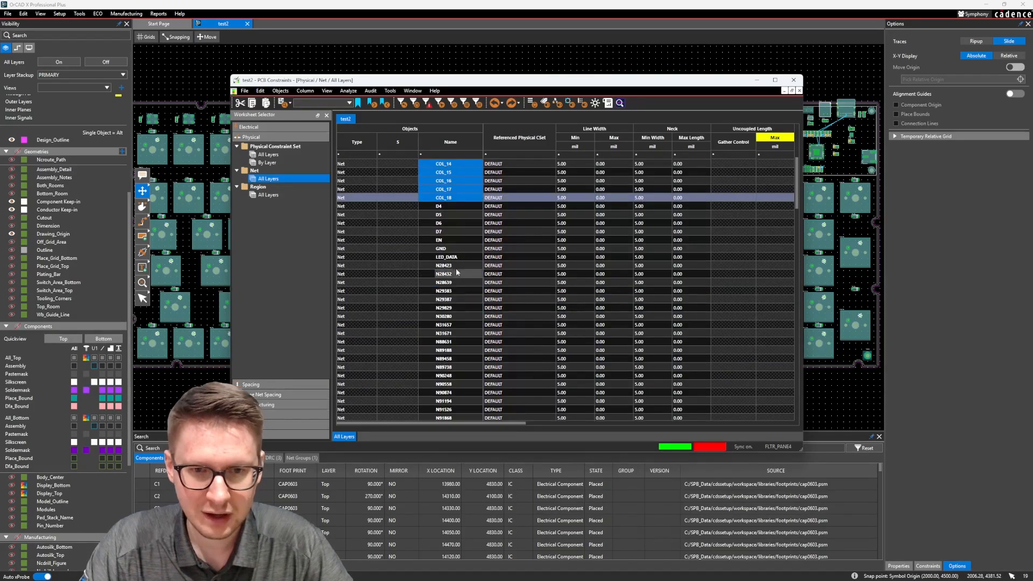
{"action": "scroll", "coordinate": [457, 269], "scroll_direction": "down", "scroll_amount": 10}
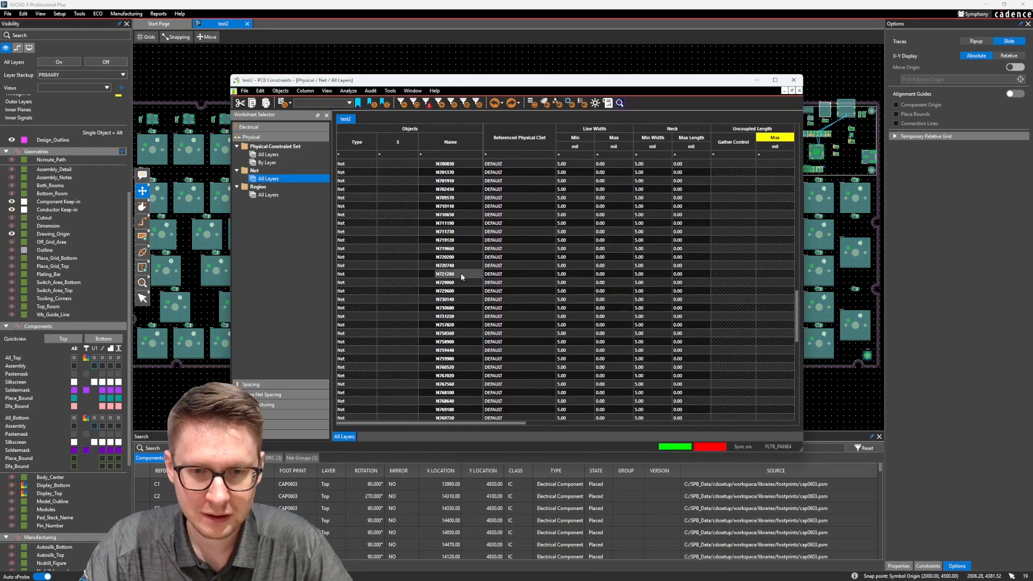
{"action": "scroll", "coordinate": [460, 273], "scroll_direction": "down", "scroll_amount": 5}
{"action": "left_click", "coordinate": [458, 323]}
{"action": "left_click", "coordinate": [457, 332], "text": "shift"}
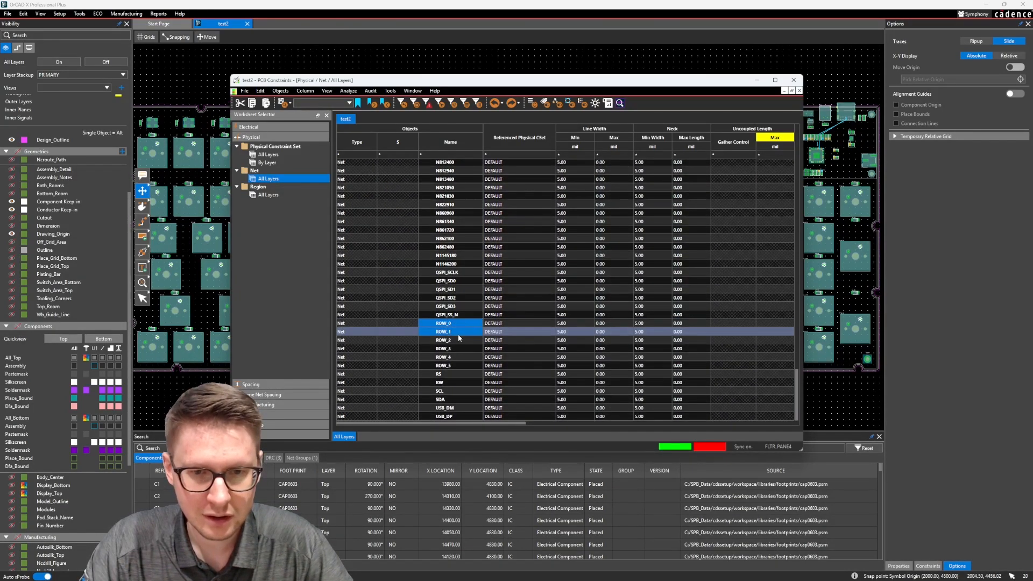
{"action": "key", "text": "shift+Down"}
{"action": "key", "text": "shift+Down"}
{"action": "key", "text": "shift+Down"}
{"action": "key", "text": "shift+Down"}
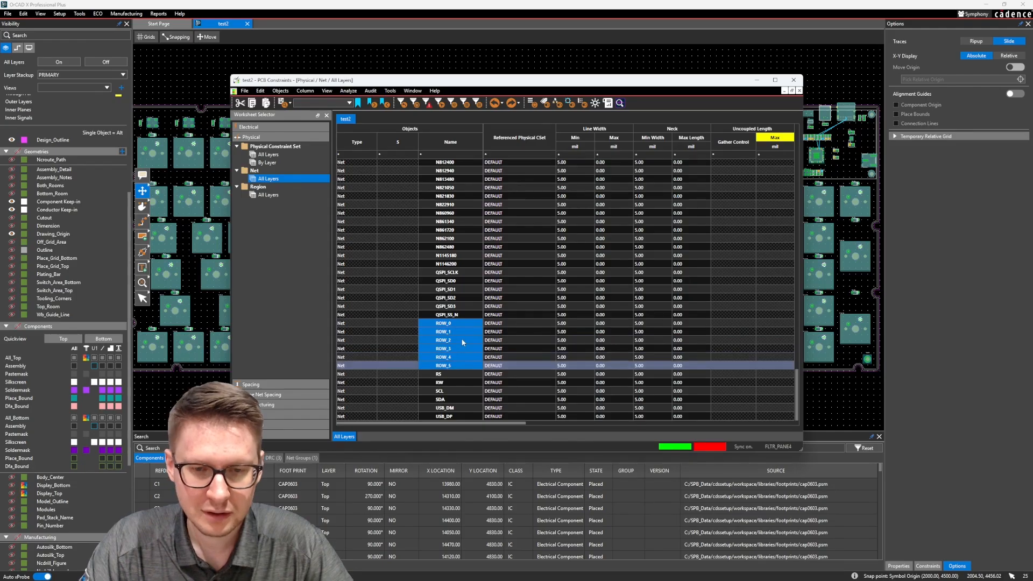
{"action": "right_click", "coordinate": [462, 343]}
{"action": "mouse_move", "coordinate": [538, 408]}
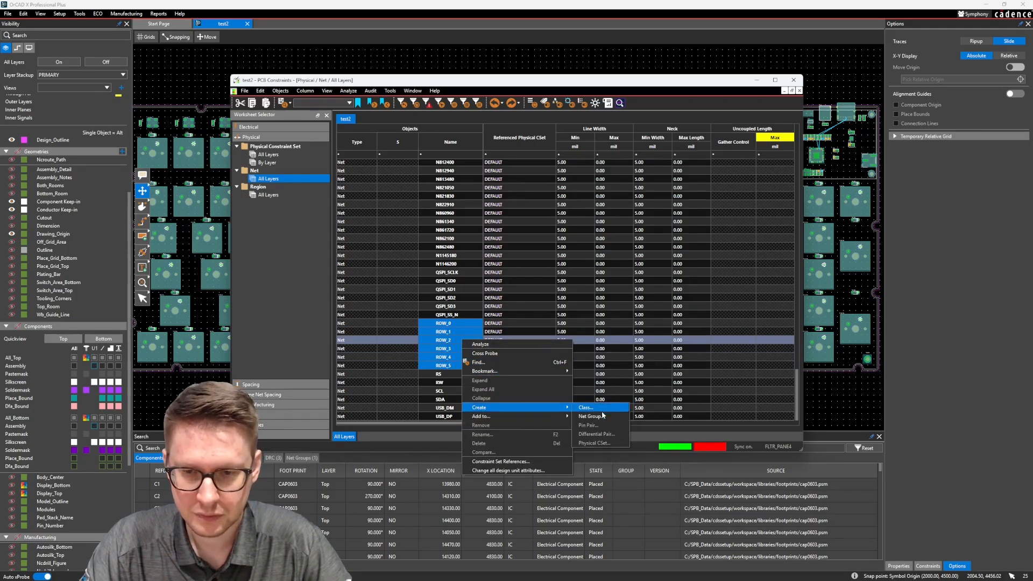
{"action": "left_click", "coordinate": [592, 416]}
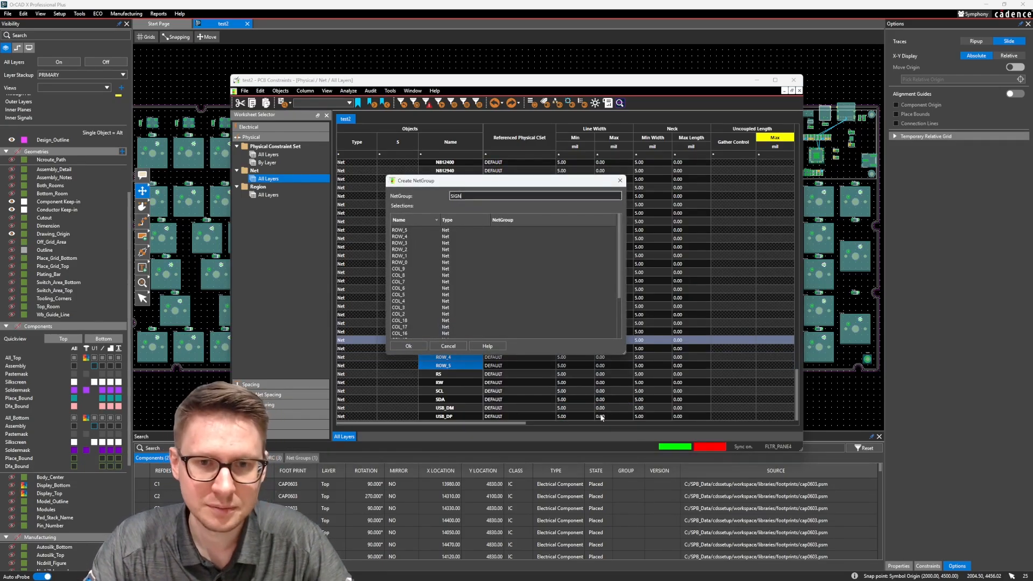
{"action": "left_click", "coordinate": [408, 346]}
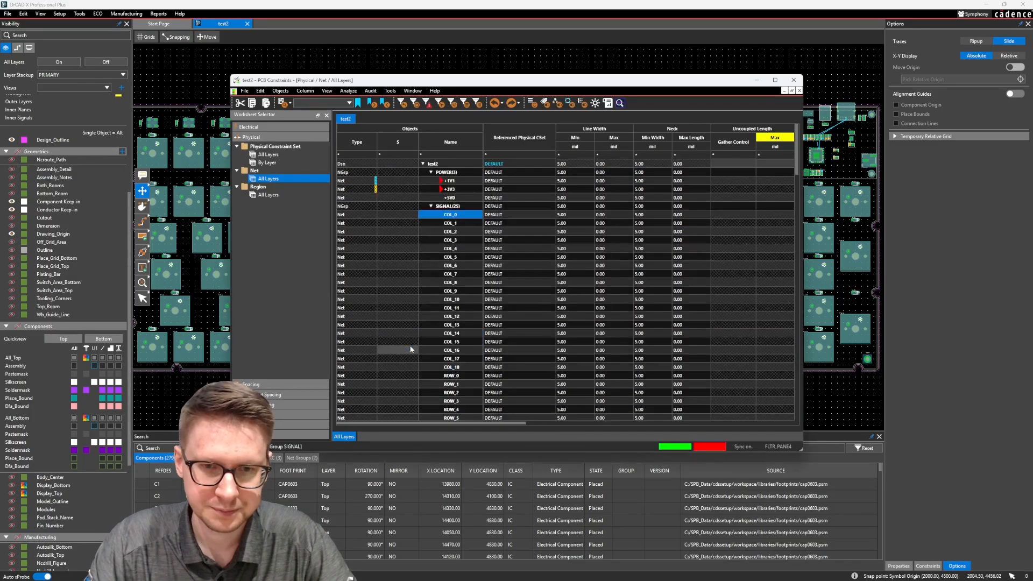
- Collapse the SIGNAL and POWER net groups and look through the remaining ungrouped nets
{"action": "left_click", "coordinate": [431, 206]}
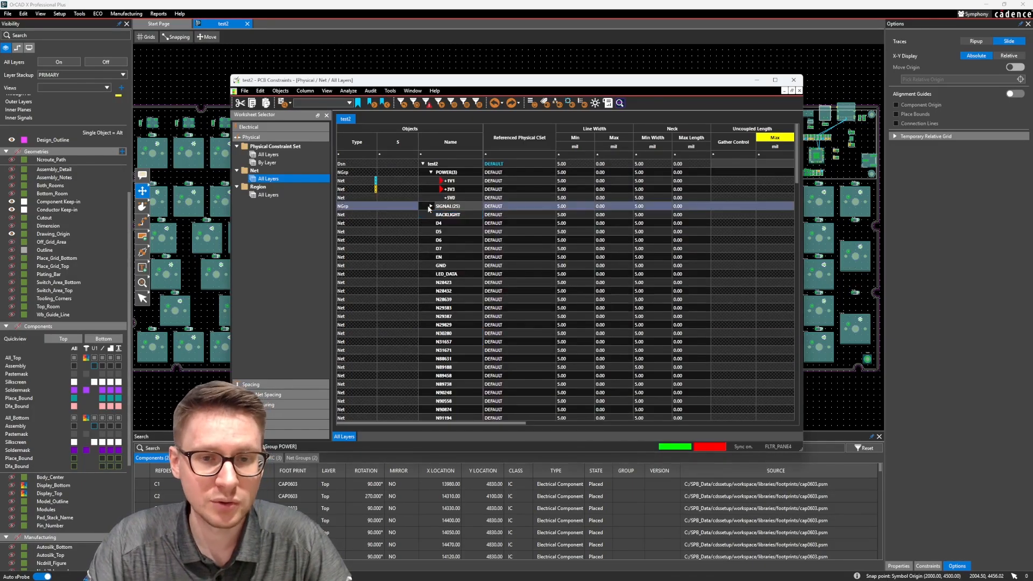
{"action": "left_click", "coordinate": [432, 173]}
{"action": "scroll", "coordinate": [434, 323], "scroll_direction": "down", "scroll_amount": 15}
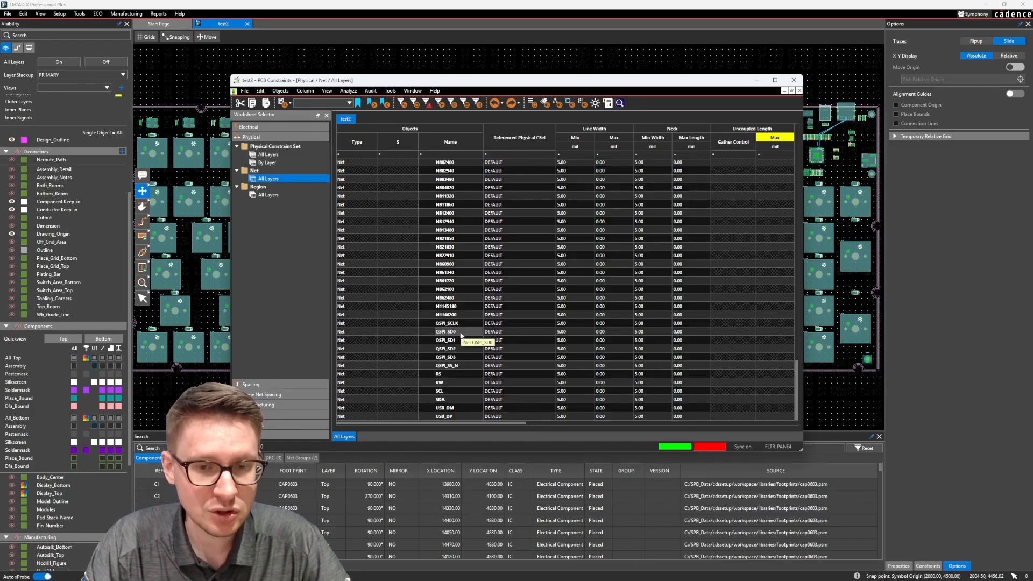
{"action": "left_click", "coordinate": [452, 417]}
{"action": "left_click", "coordinate": [466, 325], "text": "shift"}
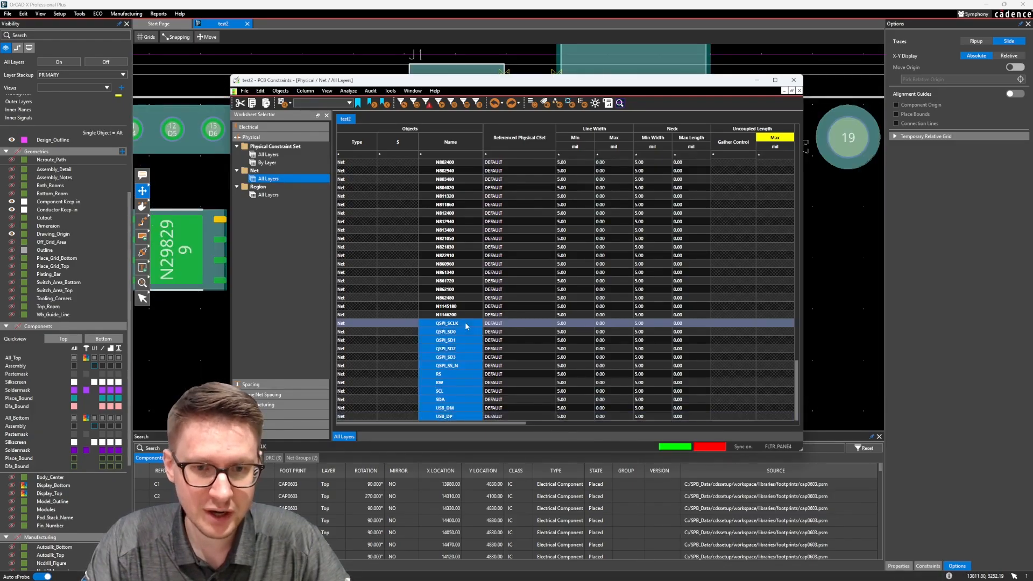
{"action": "scroll", "coordinate": [466, 324], "scroll_direction": "up", "scroll_amount": 20}
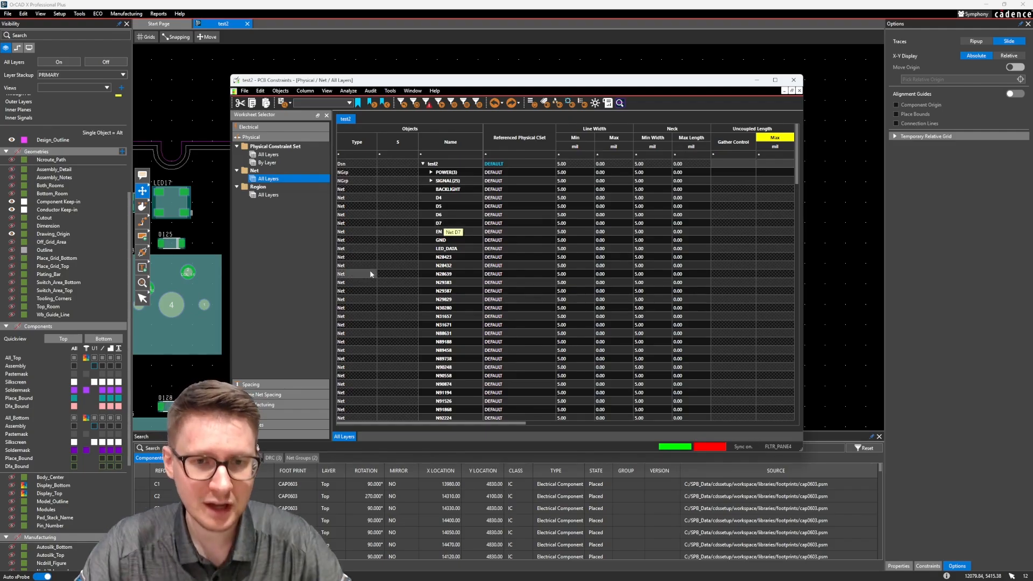
- Add the D4 to EN nets and all nets from LED_DATA to USB_DP to the SIGNAL net group, then collapse the group
{"action": "left_click", "coordinate": [448, 200]}
{"action": "left_click", "coordinate": [448, 235], "text": "shift"}
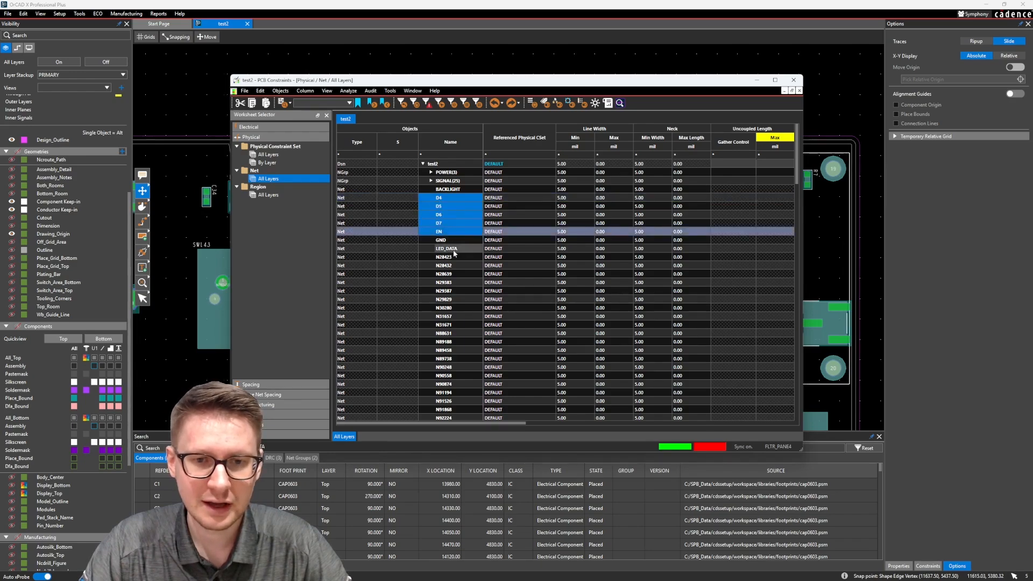
{"action": "left_click", "coordinate": [455, 252], "text": "ctrl"}
{"action": "left_click_drag", "start_coordinate": [456, 256], "coordinate": [450, 428], "text": "ctrl"}
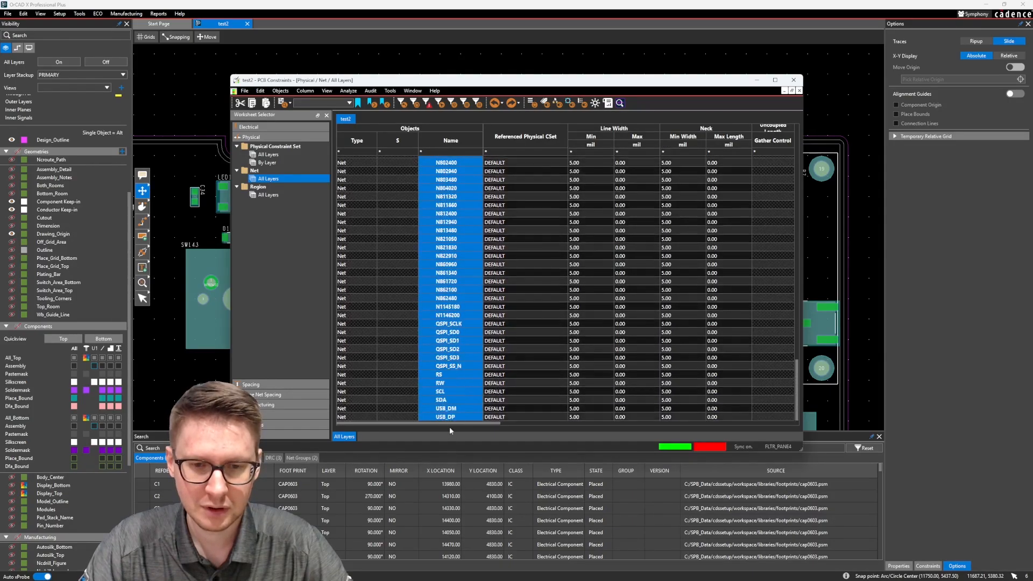
{"action": "right_click", "coordinate": [451, 325]}
{"action": "mouse_move", "coordinate": [495, 399]}
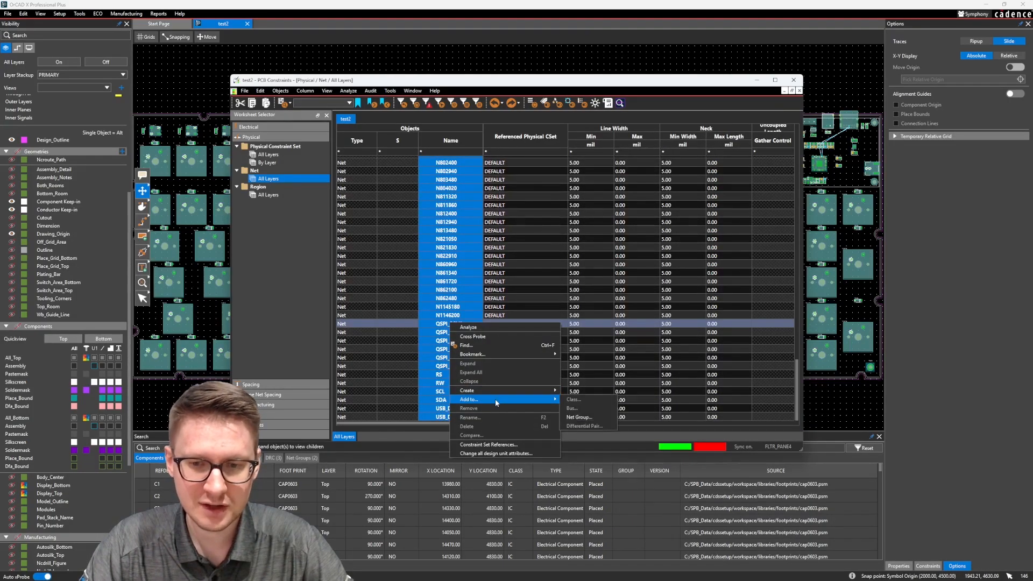
{"action": "left_click", "coordinate": [579, 418]}
{"action": "left_click", "coordinate": [559, 214]}
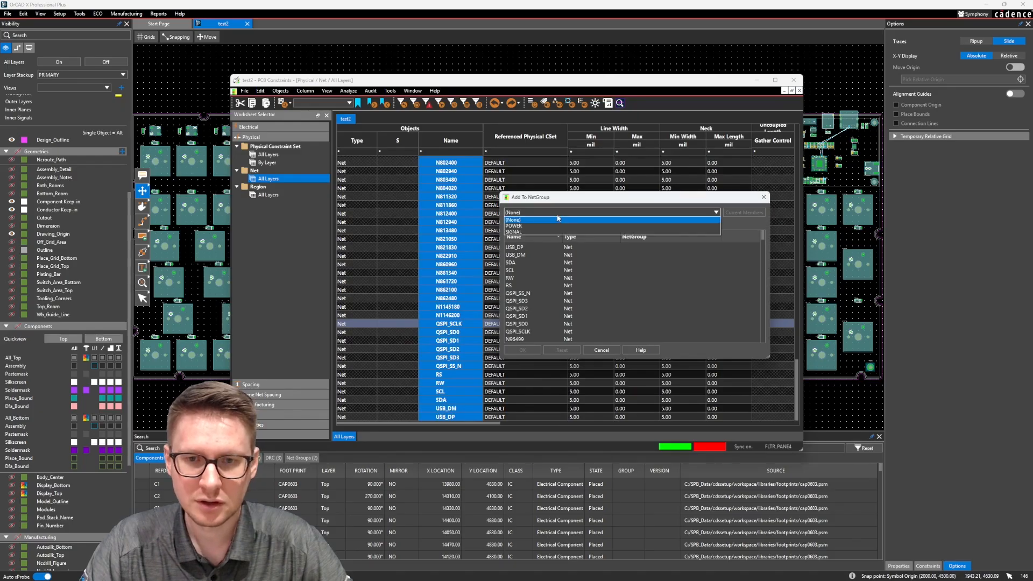
{"action": "left_click", "coordinate": [538, 232]}
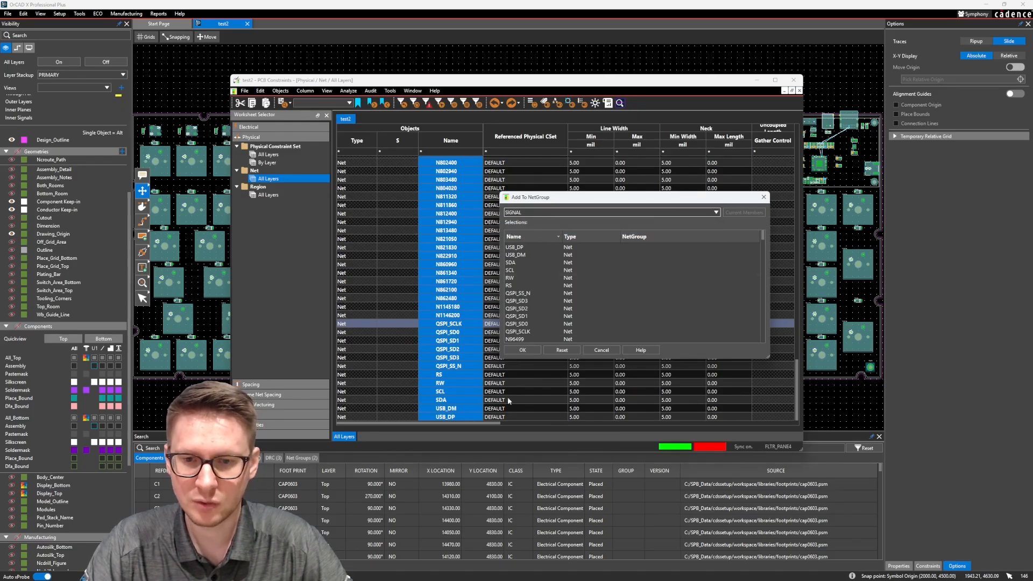
{"action": "left_click", "coordinate": [522, 350]}
{"action": "scroll", "coordinate": [479, 287], "scroll_direction": "up", "scroll_amount": 3}
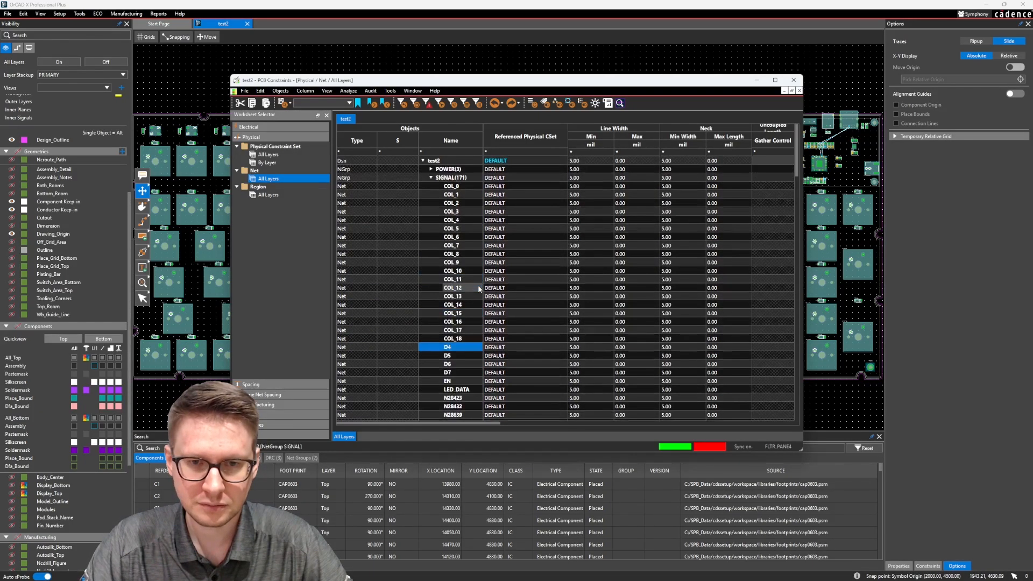
{"action": "left_click", "coordinate": [430, 179]}
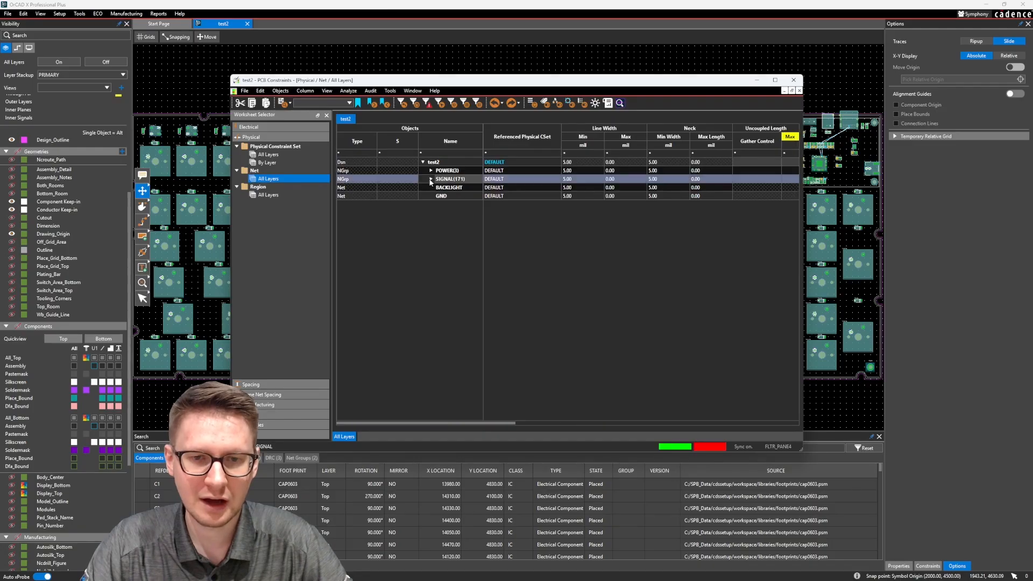
- Add the BACKLIGHT net to the SIGNAL net group and collapse the group
{"action": "left_click", "coordinate": [441, 188]}
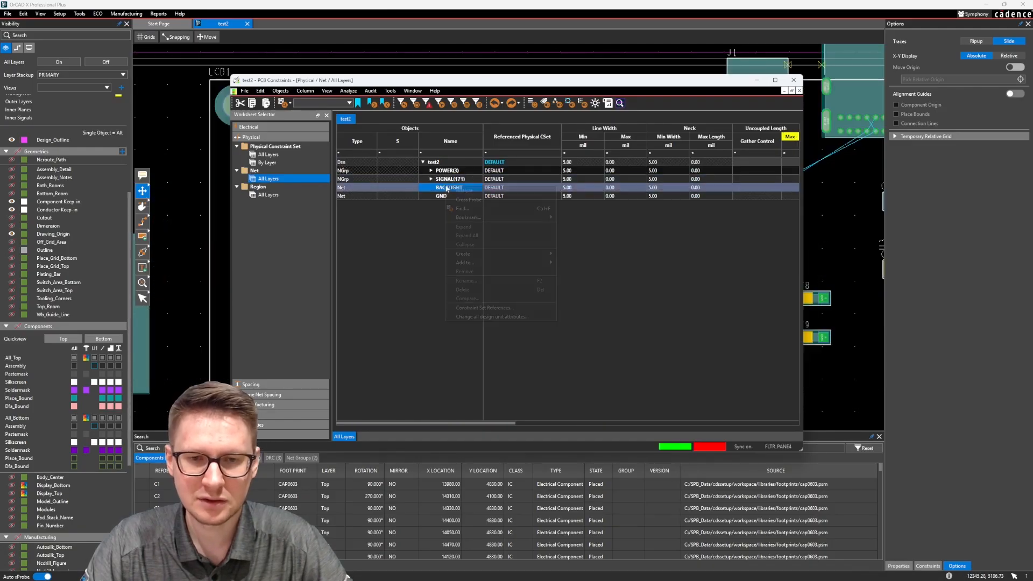
{"action": "right_click", "coordinate": [445, 188]}
{"action": "mouse_move", "coordinate": [488, 256]}
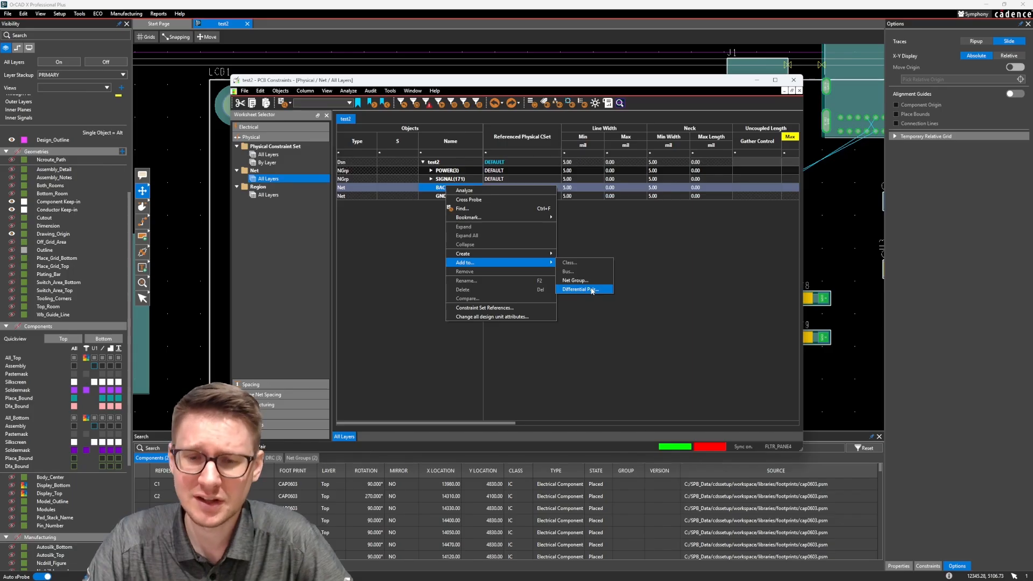
{"action": "left_click", "coordinate": [576, 280]}
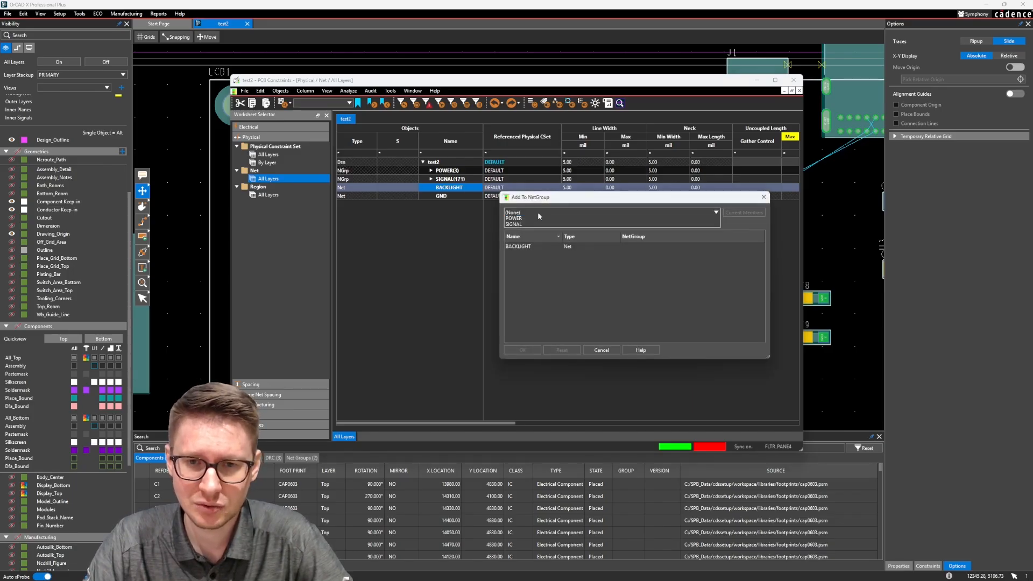
{"action": "left_click", "coordinate": [537, 212]}
{"action": "left_click", "coordinate": [530, 231]}
{"action": "left_click", "coordinate": [525, 349]}
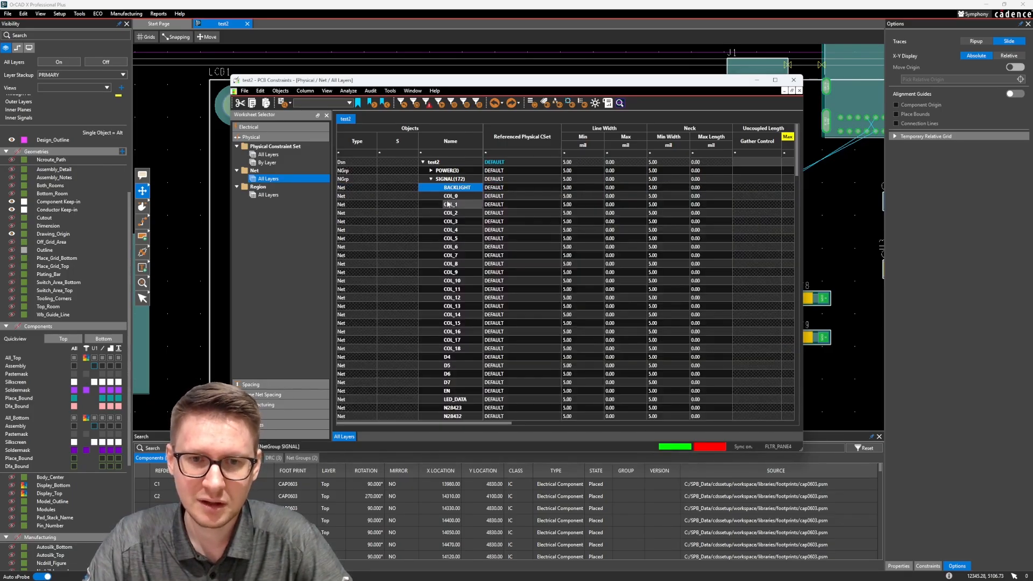
{"action": "left_click", "coordinate": [431, 179]}
- Add the GND net to the POWER net group and collapse the group
{"action": "left_click", "coordinate": [441, 188]}
{"action": "right_click", "coordinate": [444, 188]}
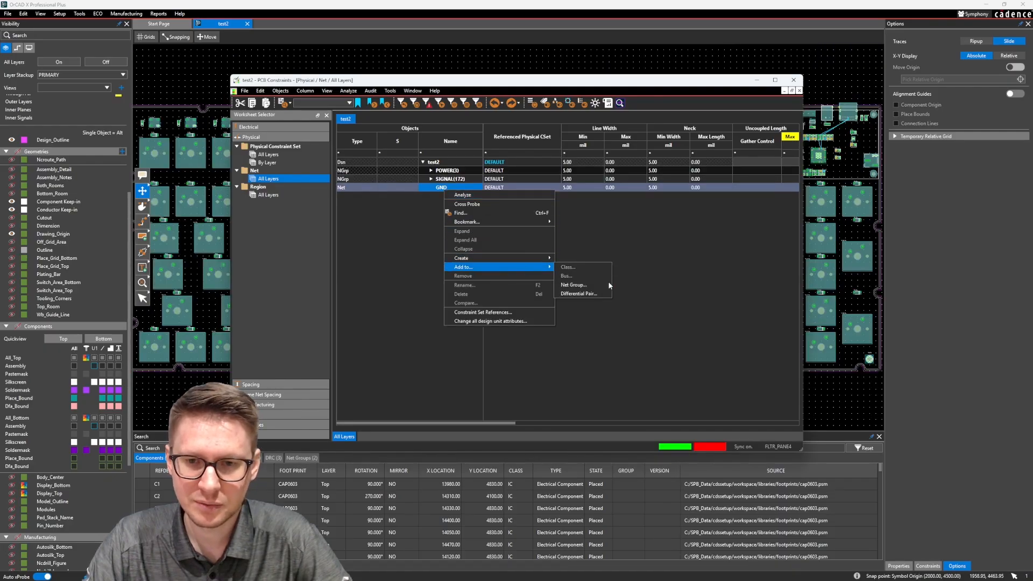
{"action": "left_click", "coordinate": [586, 286]}
{"action": "left_click", "coordinate": [528, 213]}
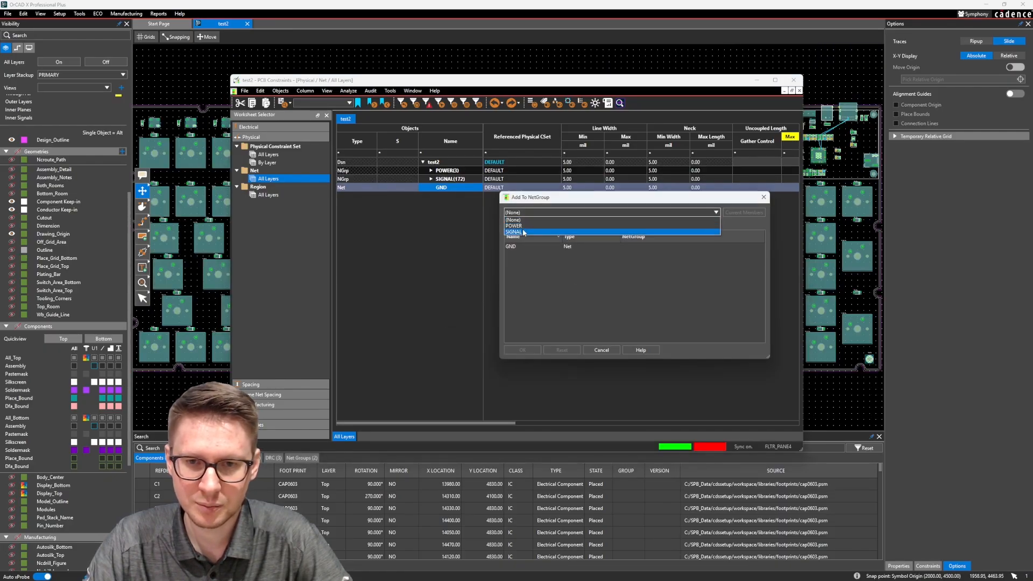
{"action": "left_click", "coordinate": [523, 226]}
{"action": "left_click", "coordinate": [523, 350]}
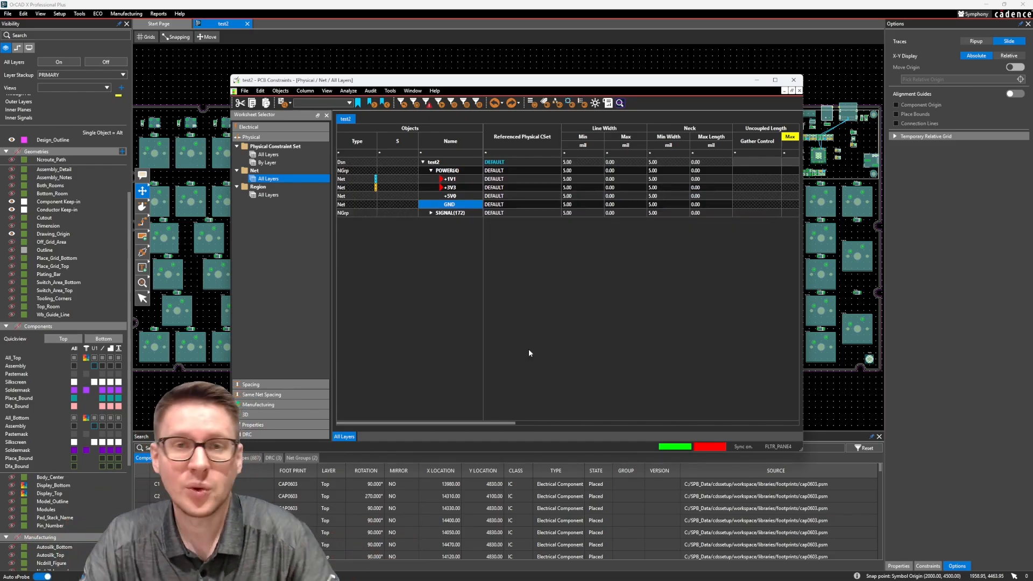
{"action": "left_click", "coordinate": [431, 170]}
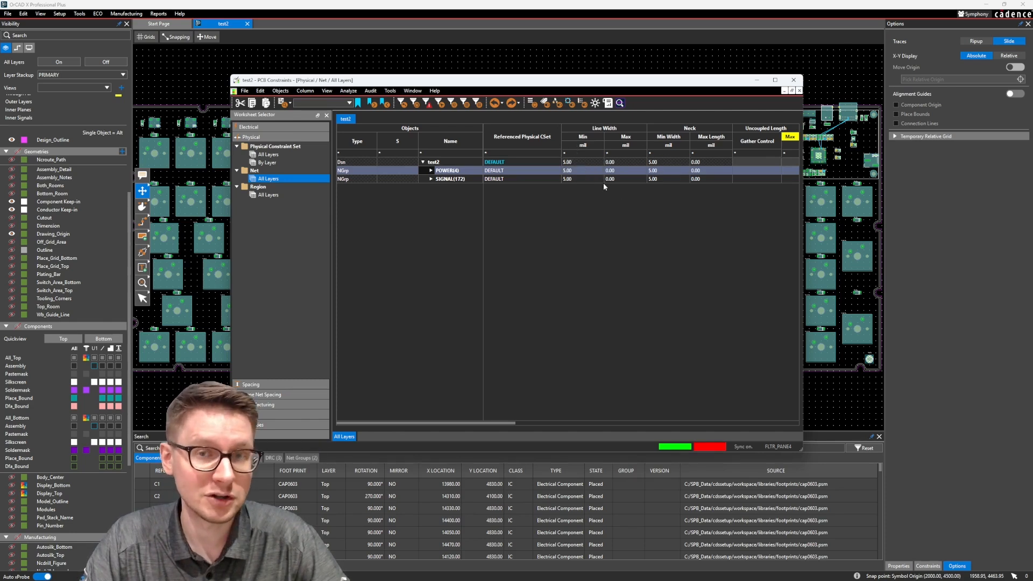
- Create a physical constraint set named POWER, based on the DEFAULT set for all layers
{"action": "left_click", "coordinate": [268, 155]}
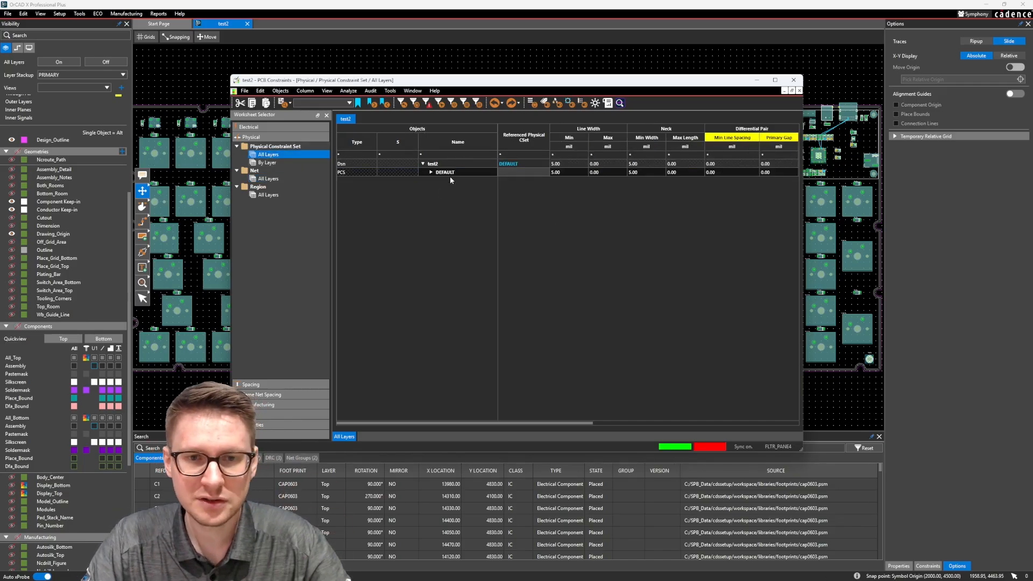
{"action": "right_click", "coordinate": [453, 175]}
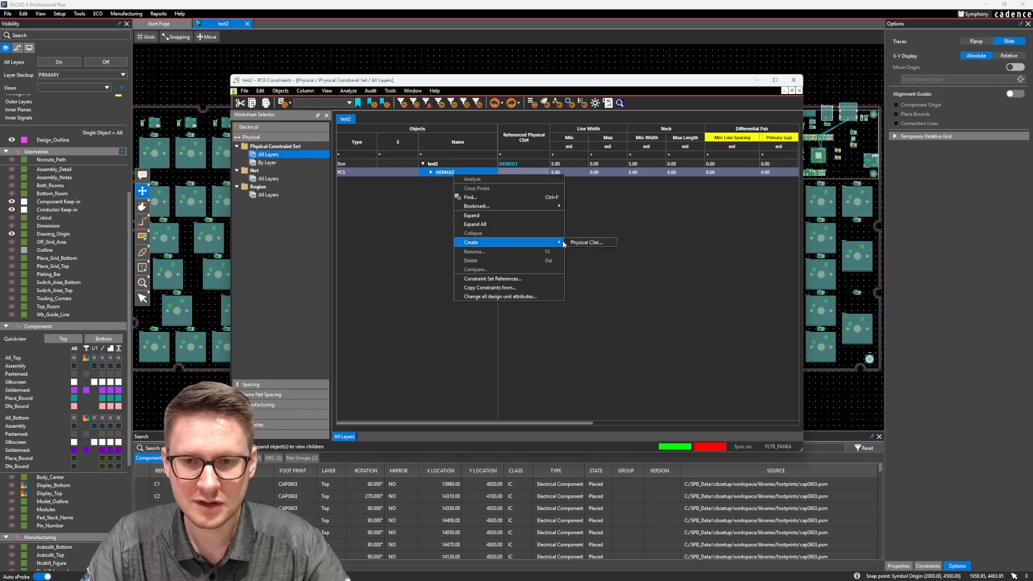
{"action": "left_click", "coordinate": [586, 243]}
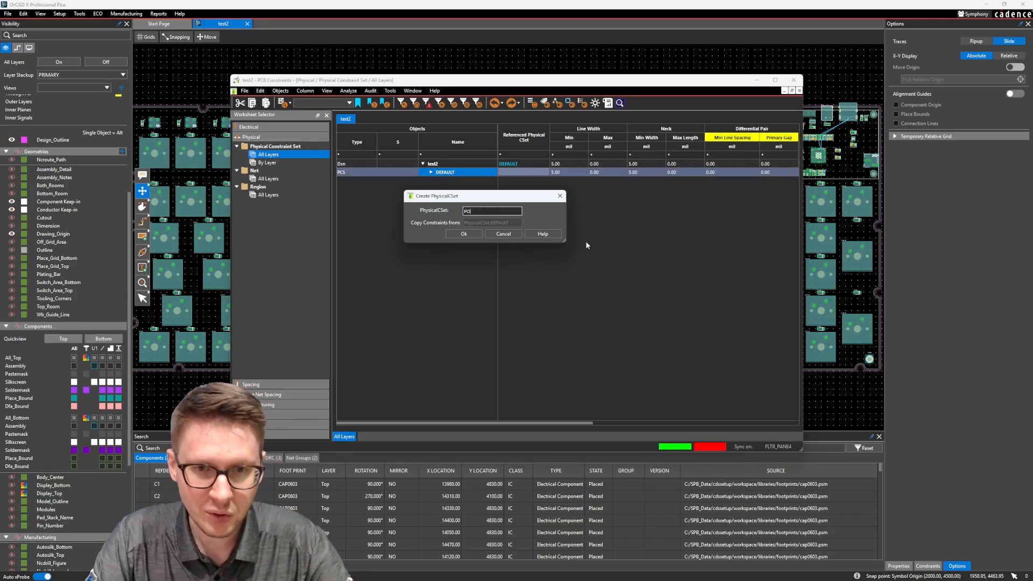
{"action": "key", "text": "Return"}
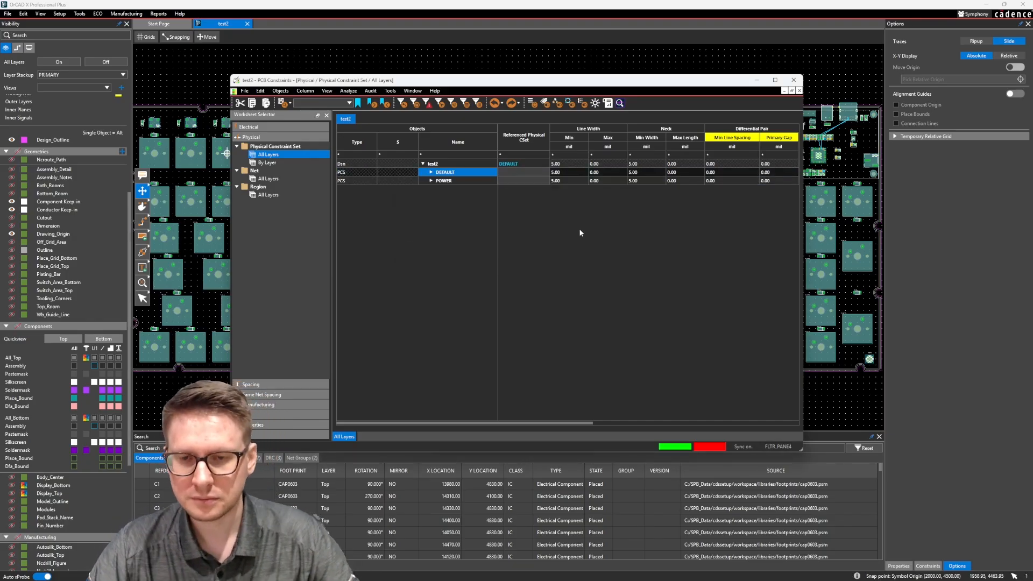
- Set the POWER constraint set's line width to 20 mil minimum and 100 mil maximum, and close the constraints window
{"action": "left_click", "coordinate": [572, 181]}
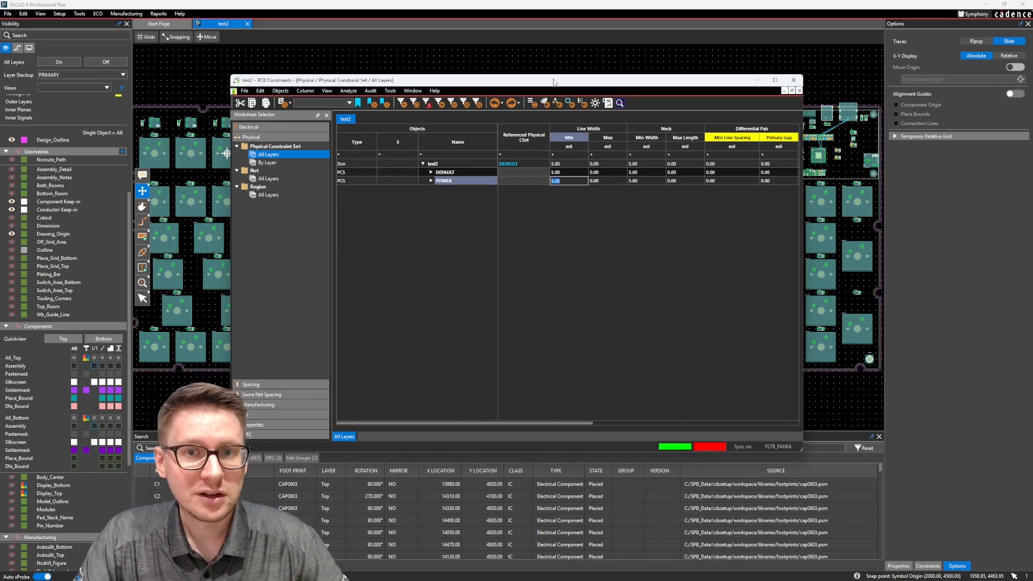
{"action": "left_click_drag", "start_coordinate": [553, 80], "coordinate": [542, 82]}
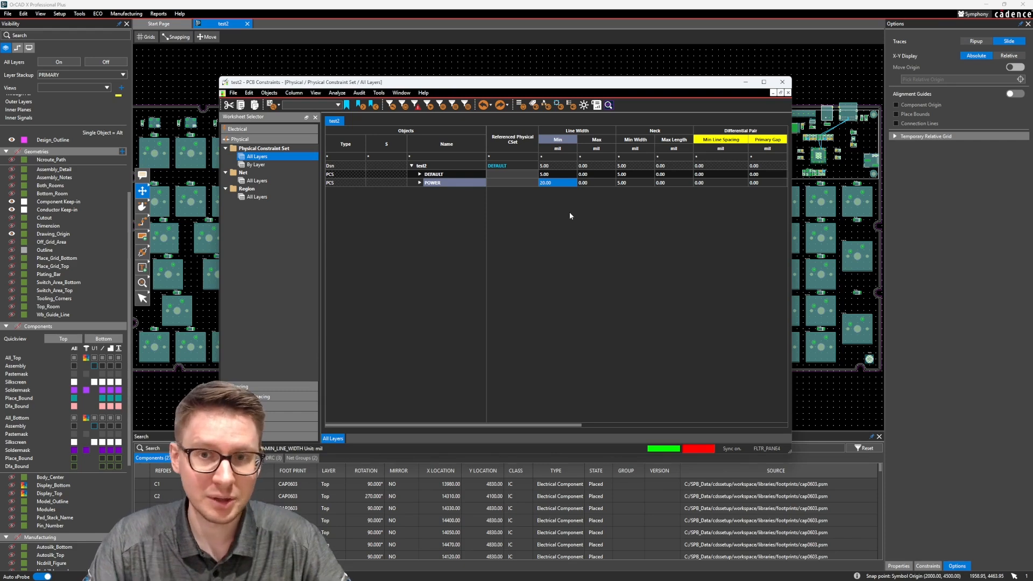
{"action": "left_click", "coordinate": [592, 183]}
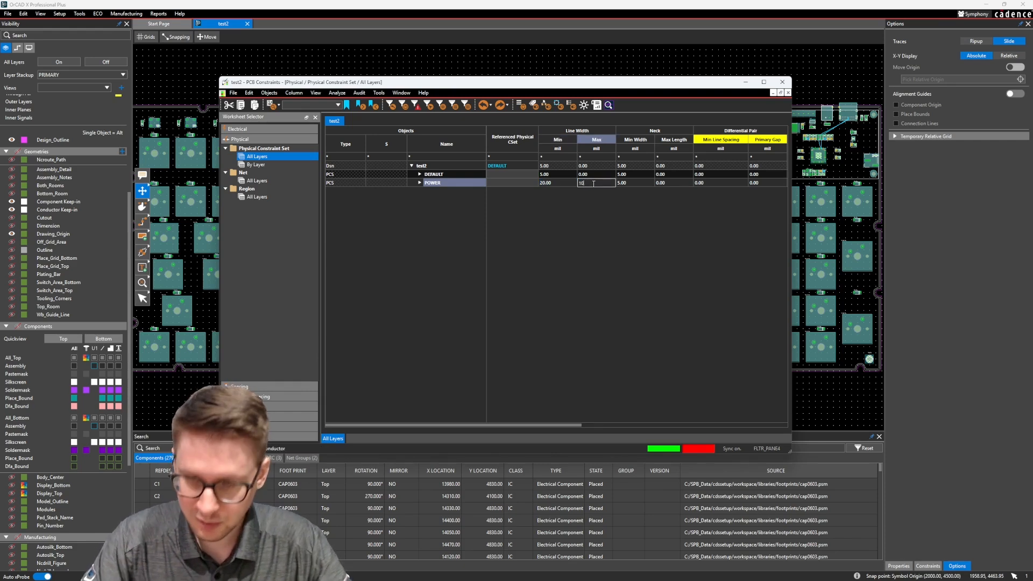
{"action": "key", "text": "Return"}
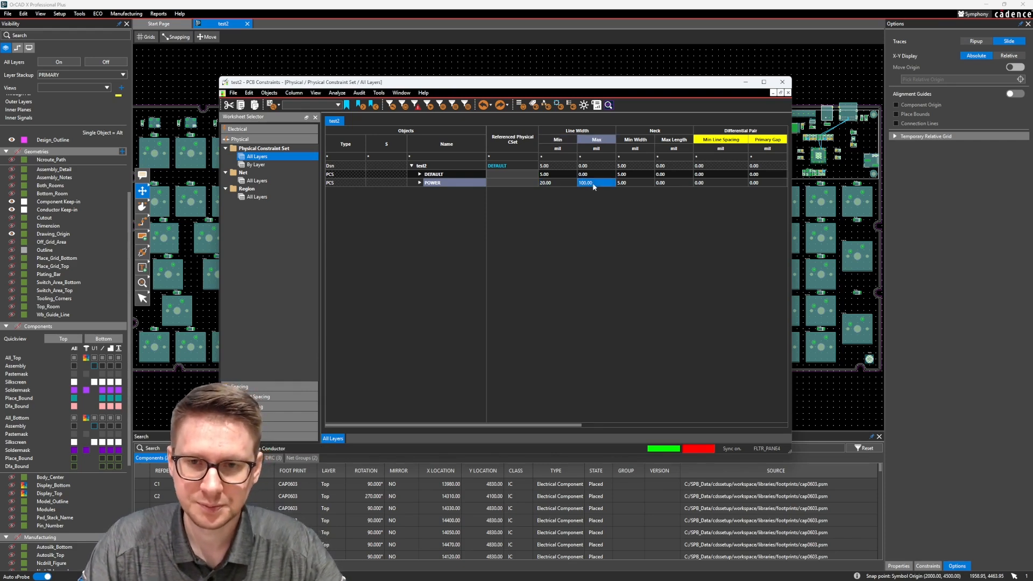
{"action": "left_click", "coordinate": [594, 184]}
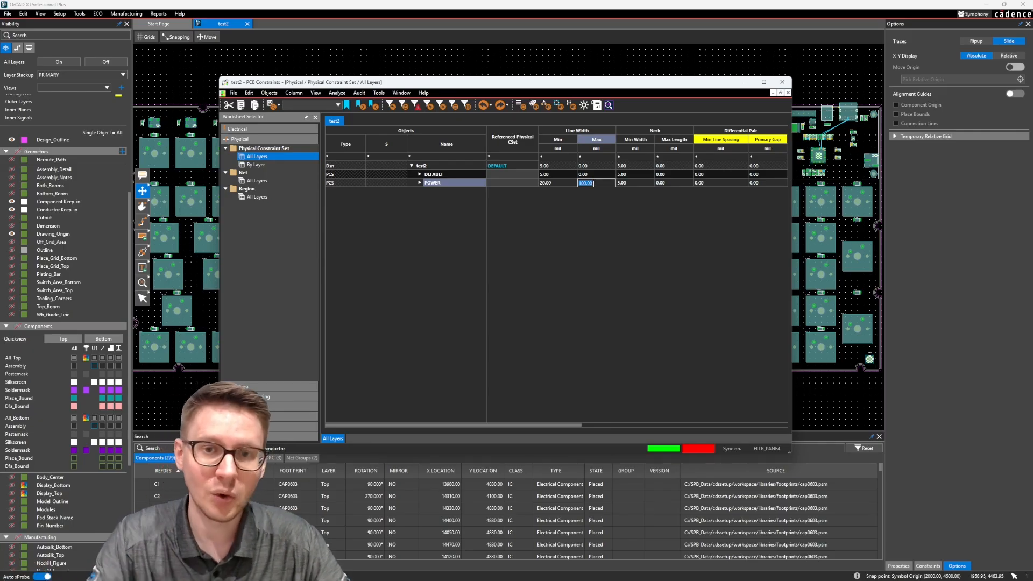
{"action": "key", "text": "Return"}
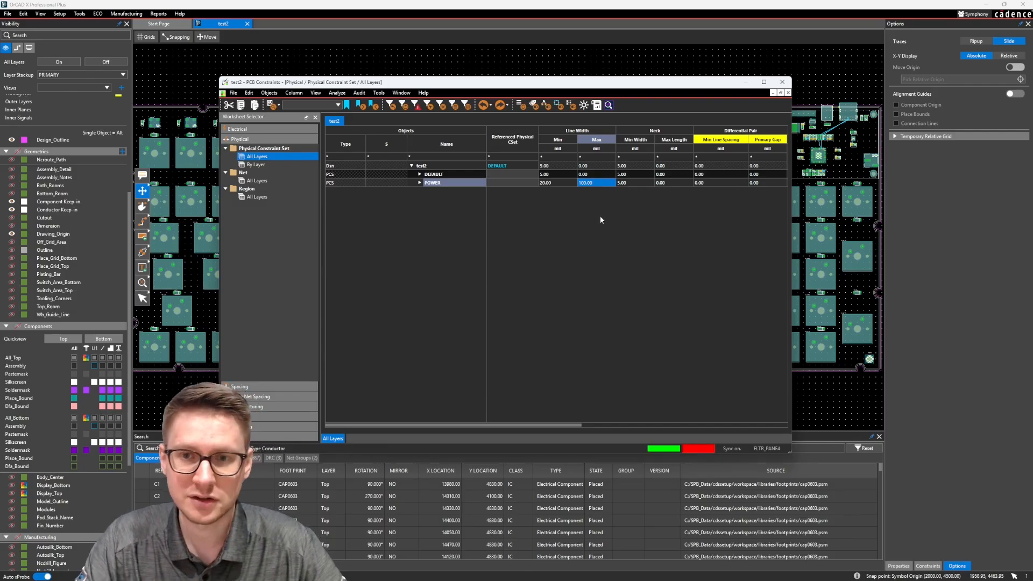
{"action": "left_click_drag", "start_coordinate": [630, 84], "coordinate": [599, 83]}
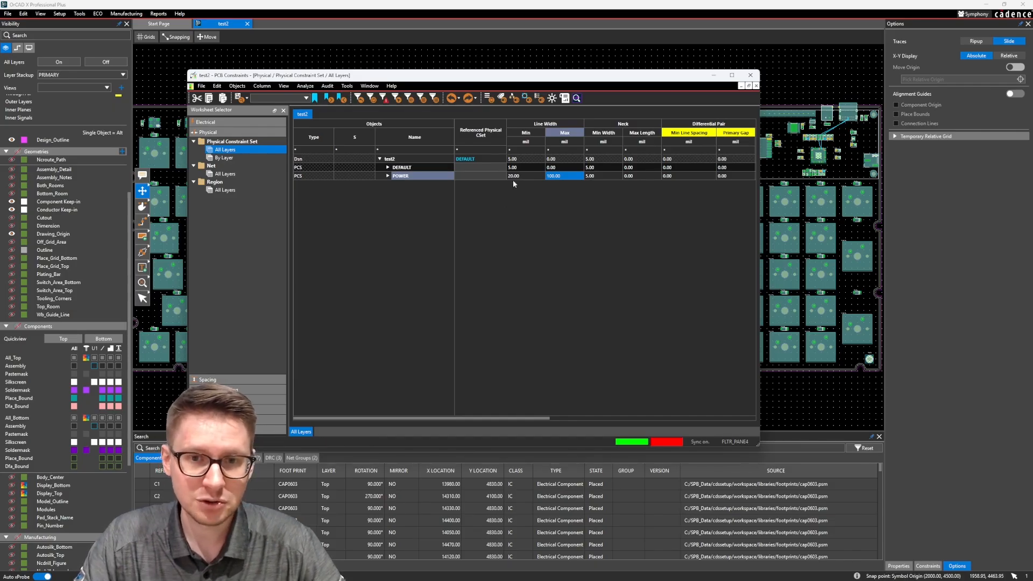
{"action": "left_click", "coordinate": [750, 76]}
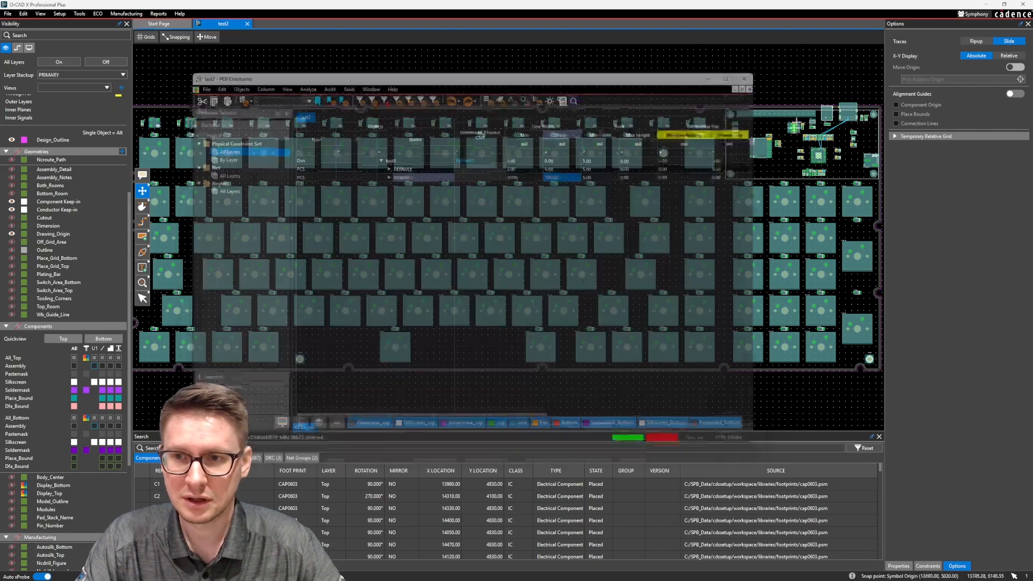
- Try starting a manual trace from a +3V3 capacitor pad above U1 on the Top layer to check its width
{"action": "scroll", "coordinate": [700, 183], "scroll_direction": "up", "scroll_amount": 6}
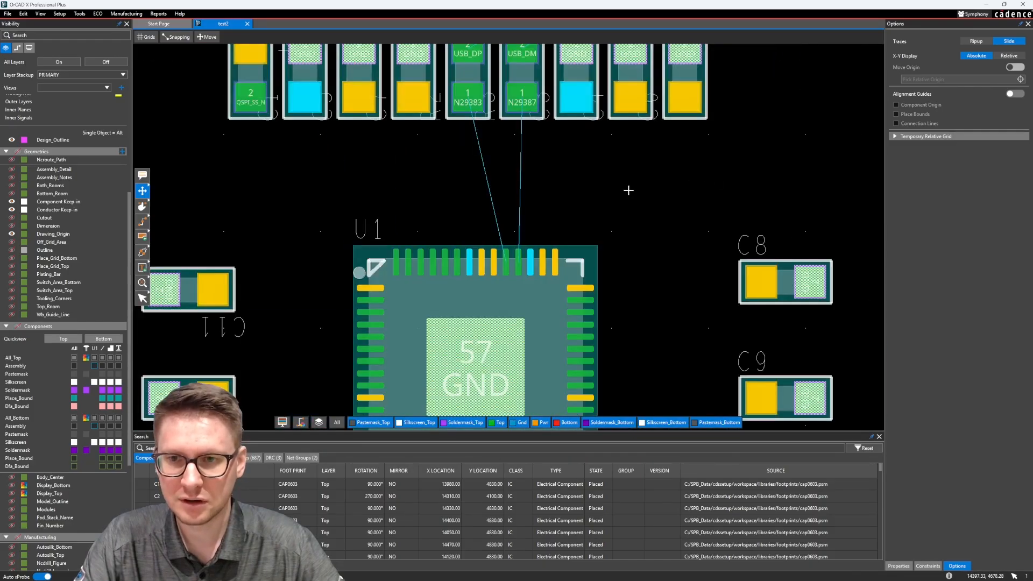
{"action": "right_click", "coordinate": [655, 193]}
{"action": "left_click", "coordinate": [673, 166]}
{"action": "left_click", "coordinate": [142, 222]}
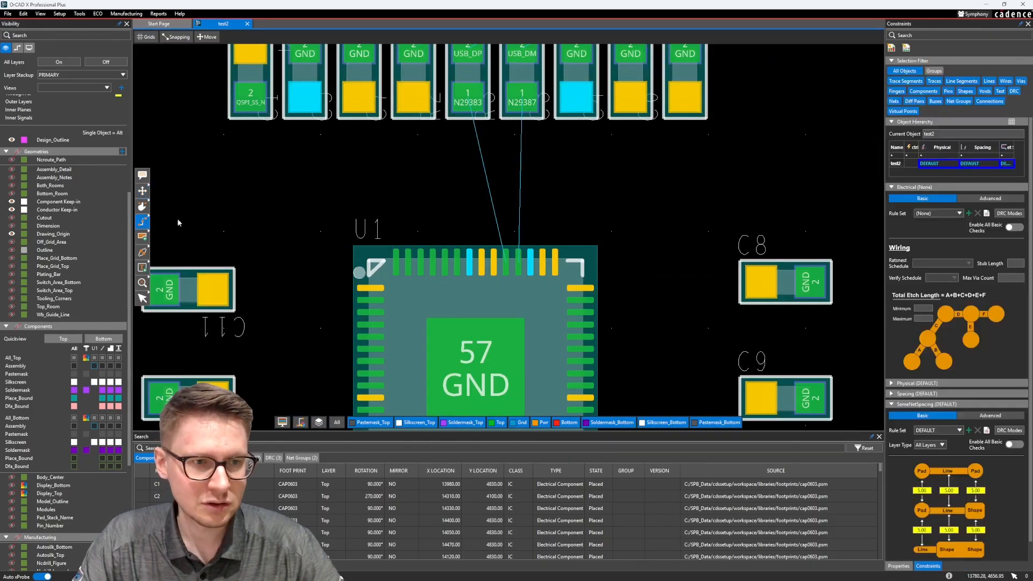
{"action": "left_click", "coordinate": [631, 98]}
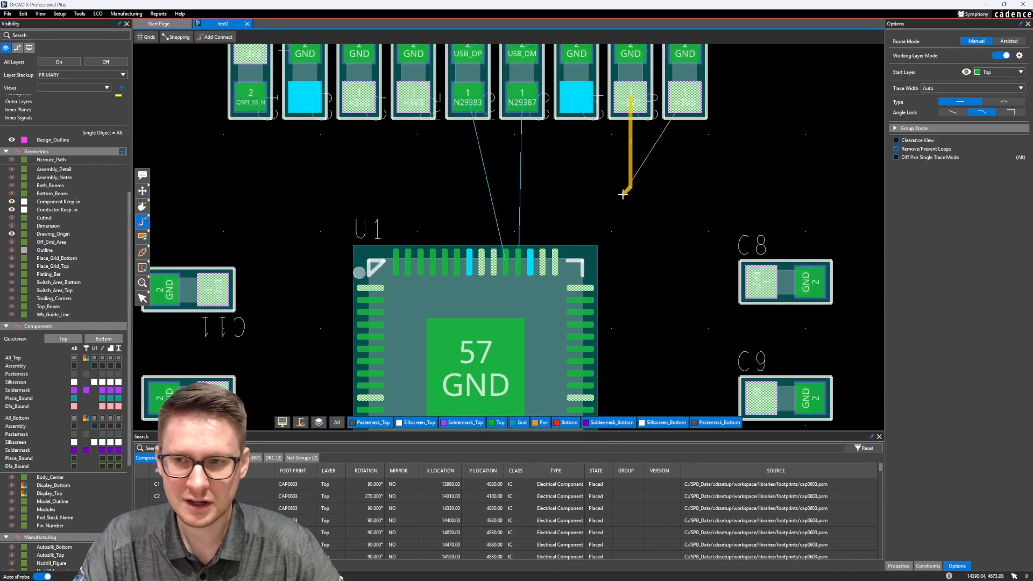
{"action": "key", "text": "Escape"}
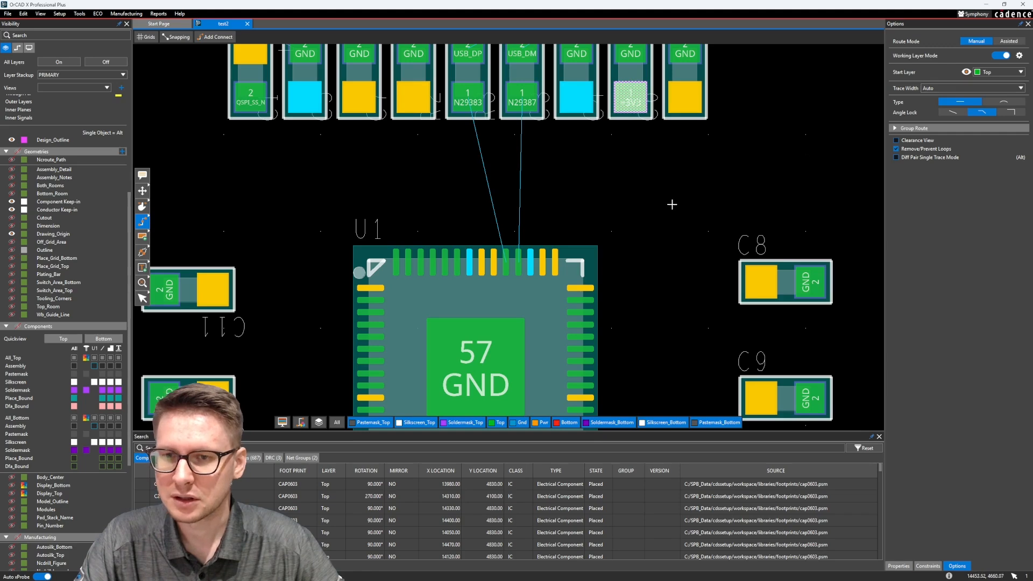
- Assign the POWER physical constraint set to the collapsed POWER net group for all layers, and close the constraints window
{"action": "key", "text": "Escape"}
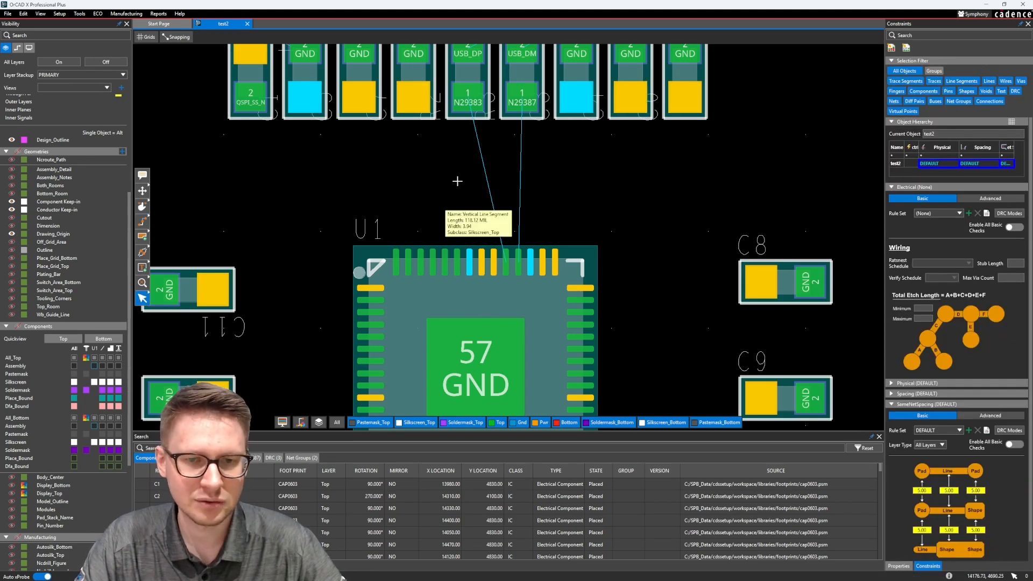
{"action": "left_click", "coordinate": [79, 13]}
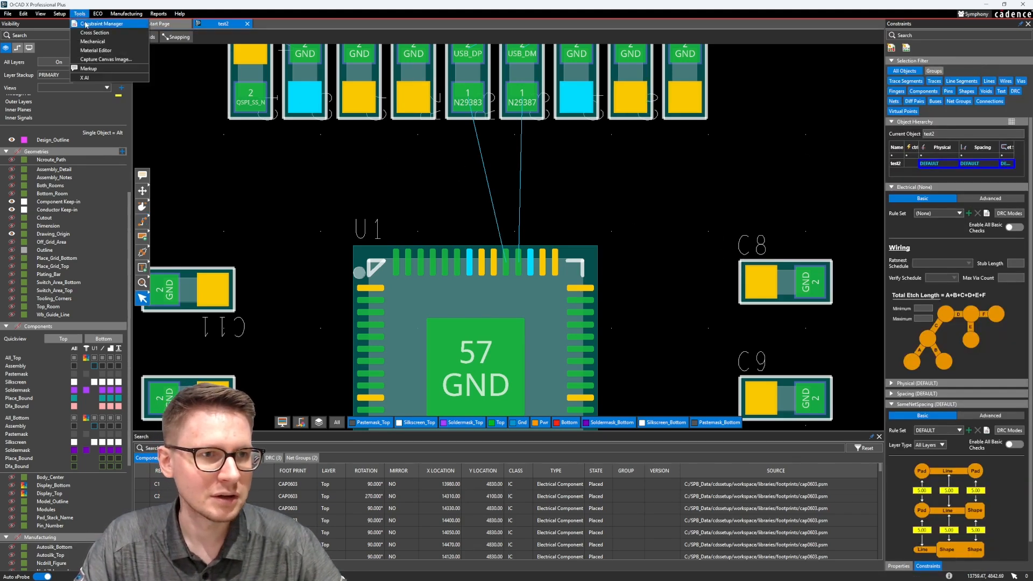
{"action": "left_click", "coordinate": [86, 24]}
{"action": "left_click", "coordinate": [225, 174]}
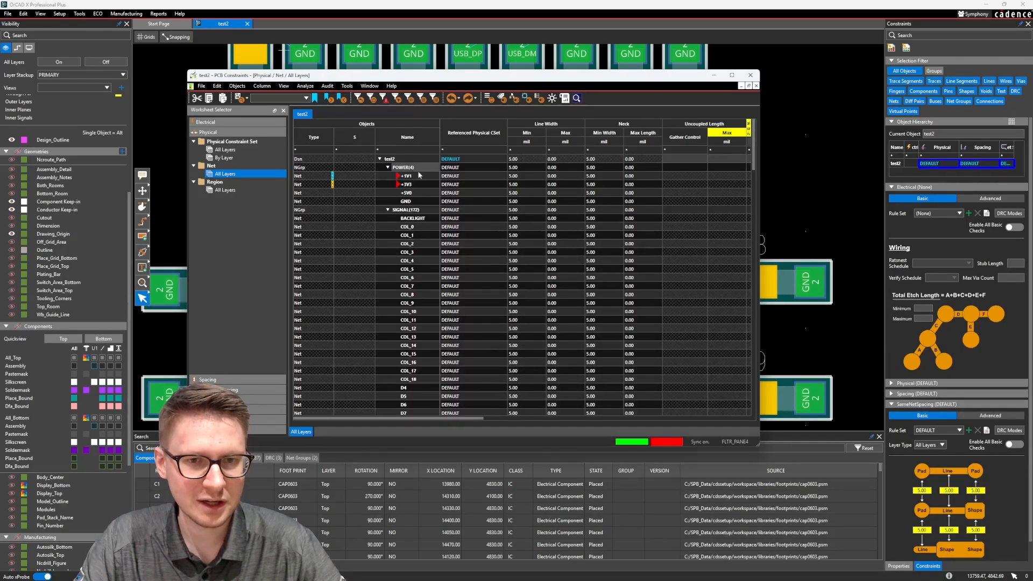
{"action": "left_click", "coordinate": [388, 168]}
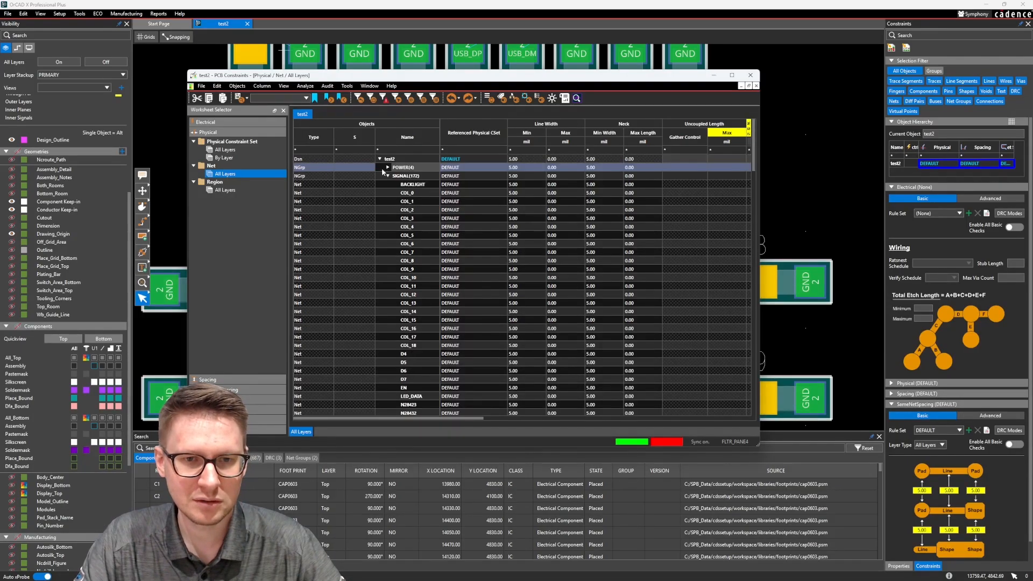
{"action": "left_click", "coordinate": [477, 168]}
{"action": "left_click", "coordinate": [455, 181]}
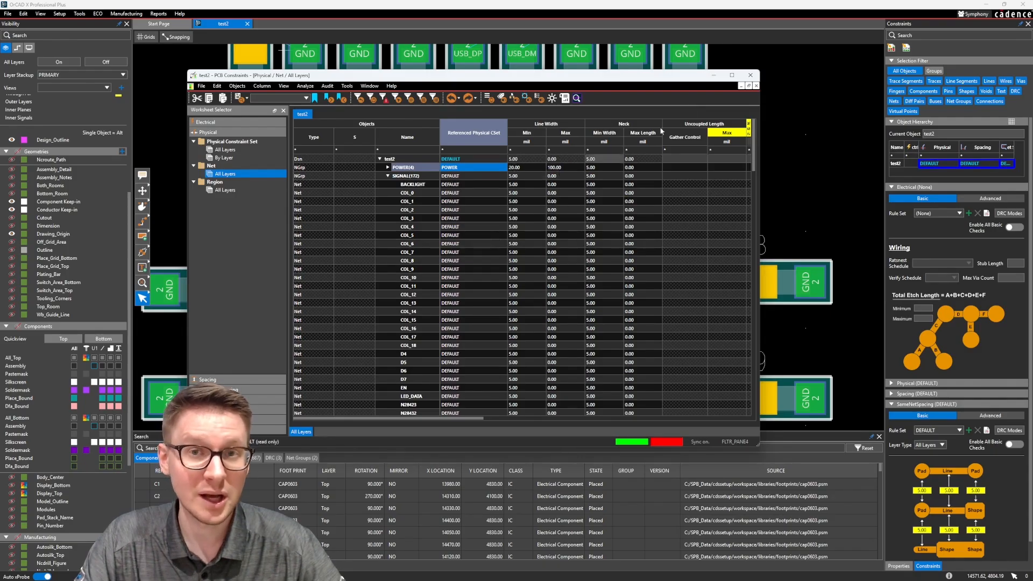
{"action": "left_click", "coordinate": [751, 75]}
- Try a manual +3V3 trace from the last capacitor pad above U1 toward U1 pin 43 to compare its width with the pin
{"action": "right_click", "coordinate": [680, 168]}
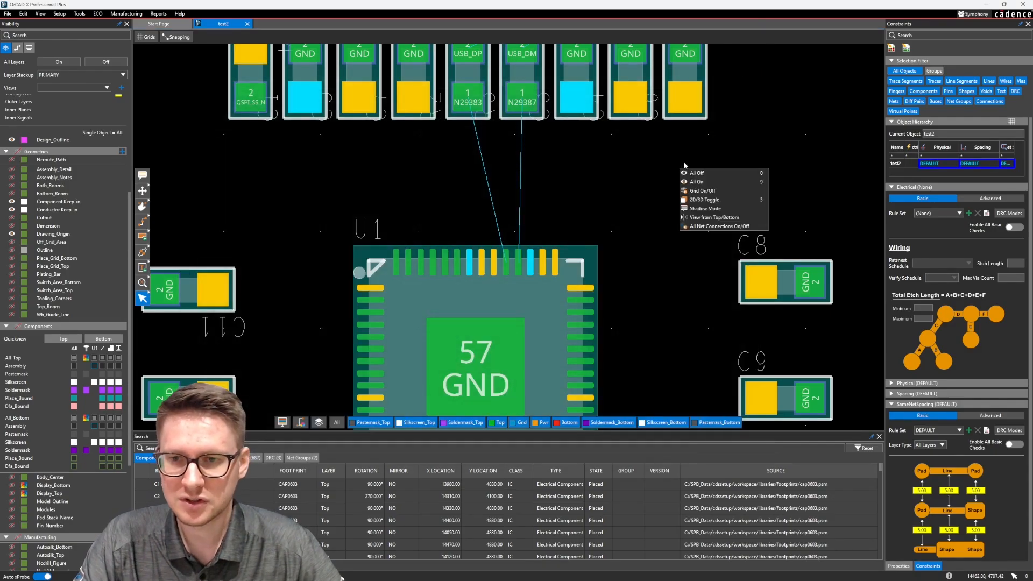
{"action": "left_click", "coordinate": [705, 172]}
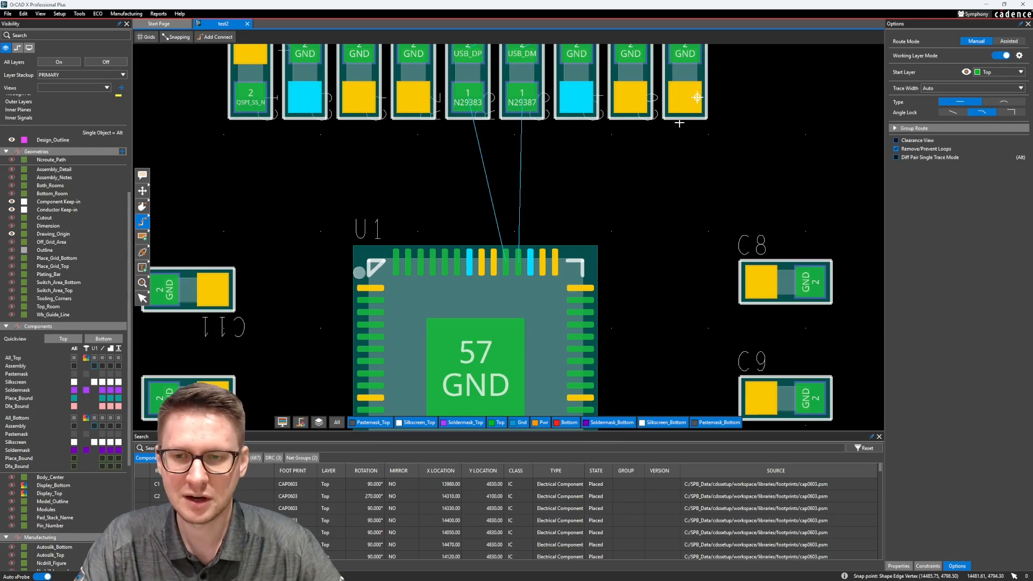
{"action": "left_click", "coordinate": [693, 98]}
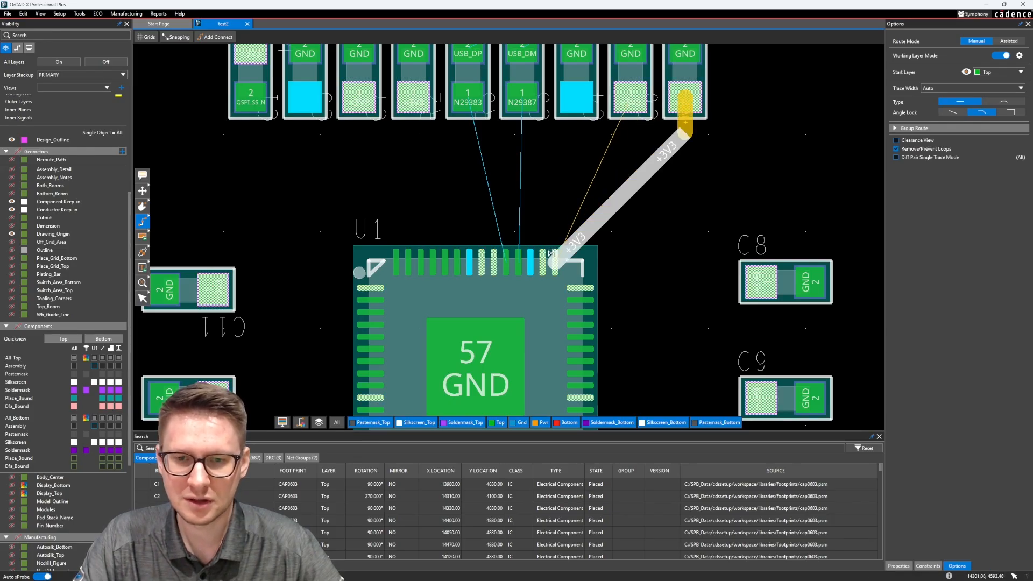
{"action": "scroll", "coordinate": [551, 253], "scroll_direction": "up", "scroll_amount": 4}
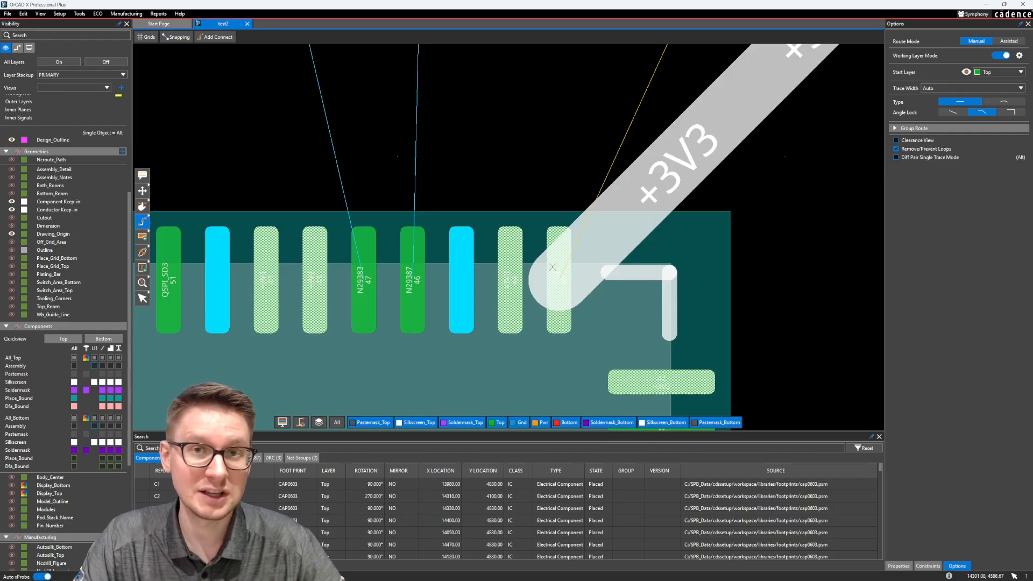
{"action": "scroll", "coordinate": [555, 273], "scroll_direction": "down", "scroll_amount": 5}
{"action": "key", "text": "Escape"}
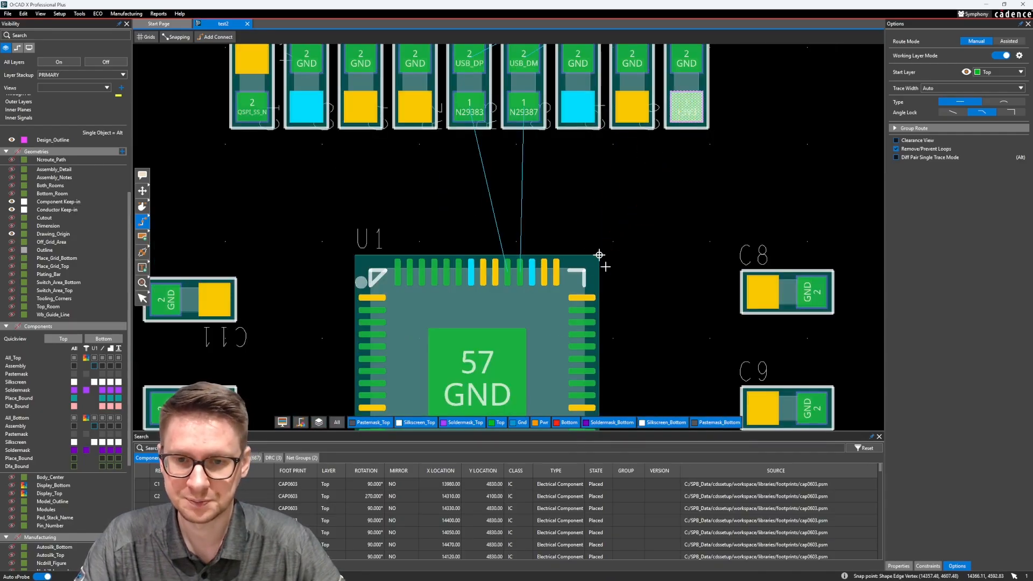
- Remove the assigned colors from the +1V1 and +3V3 nets
{"action": "scroll", "coordinate": [600, 259], "scroll_direction": "up", "scroll_amount": 3}
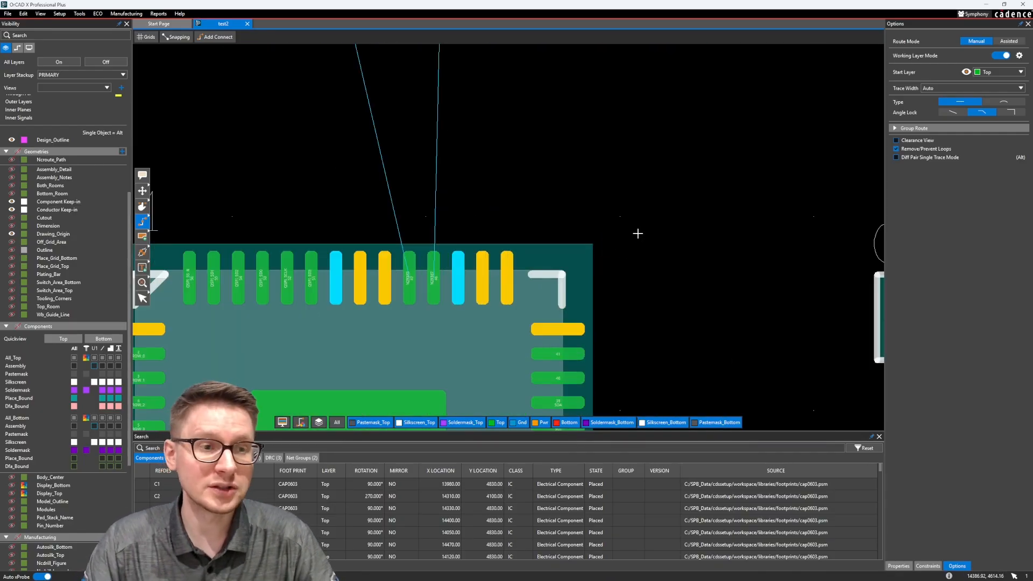
{"action": "left_click", "coordinate": [18, 48]}
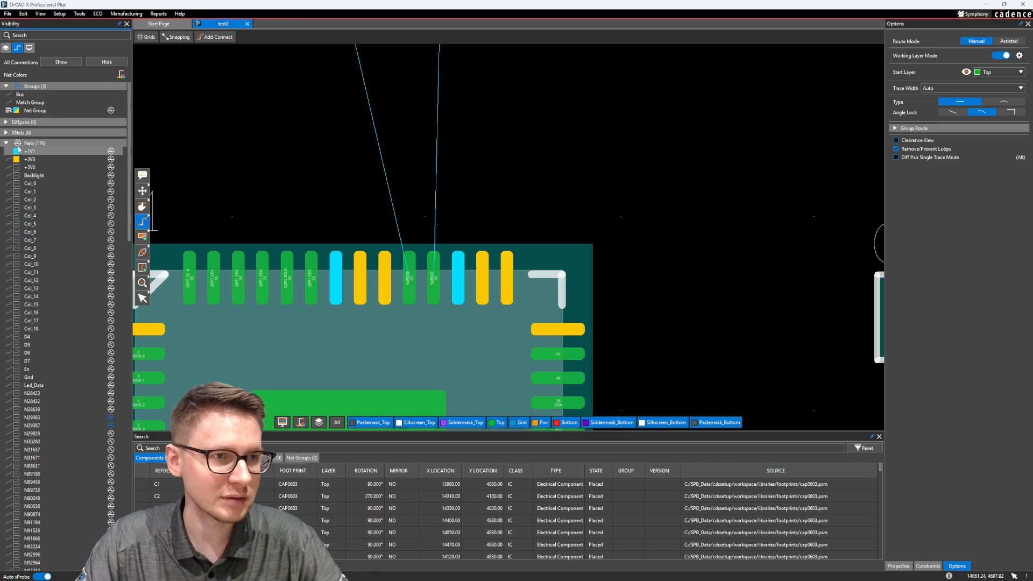
{"action": "right_click", "coordinate": [46, 151]}
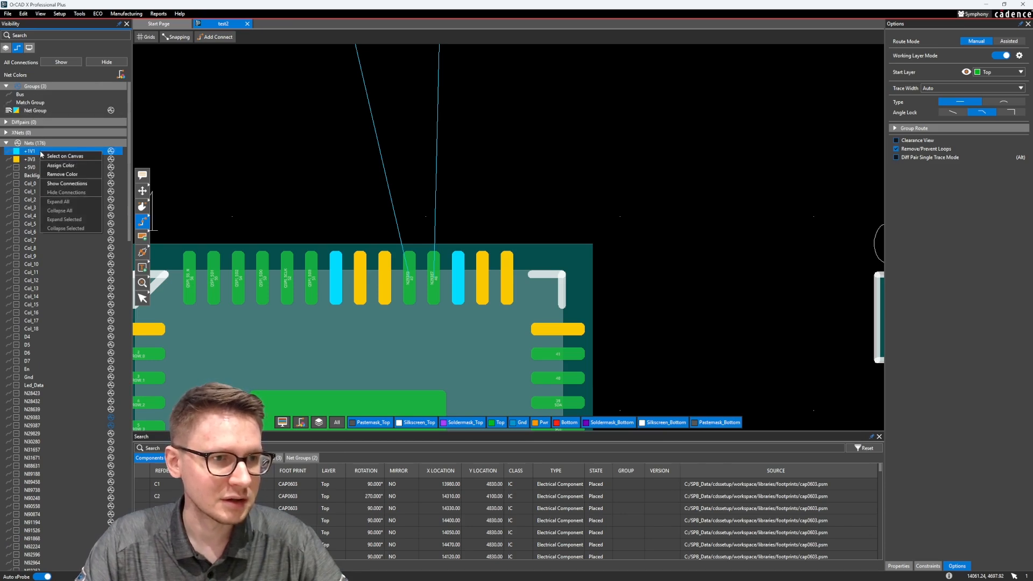
{"action": "left_click", "coordinate": [82, 180]}
{"action": "right_click", "coordinate": [56, 159]}
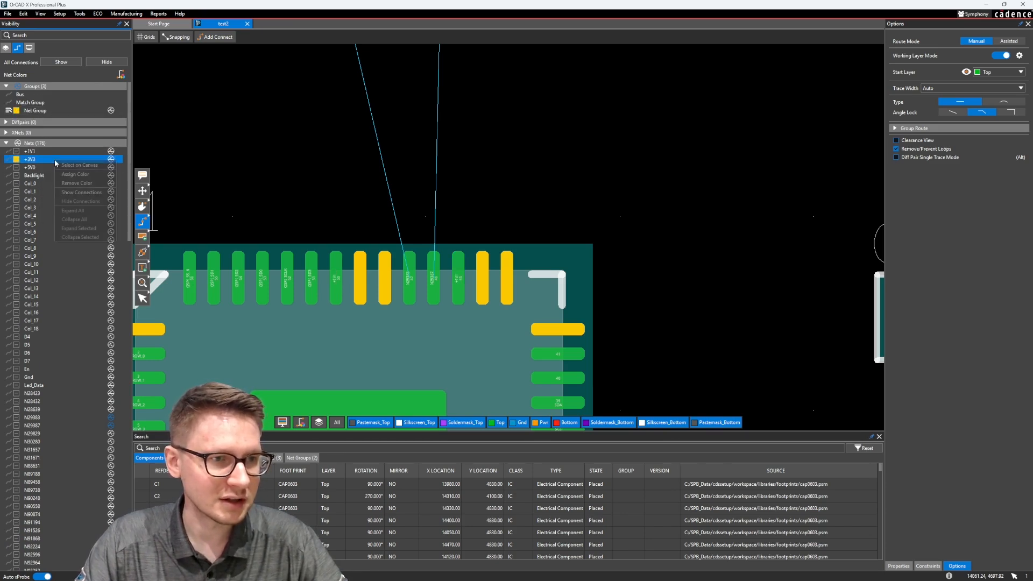
{"action": "left_click", "coordinate": [82, 184]}
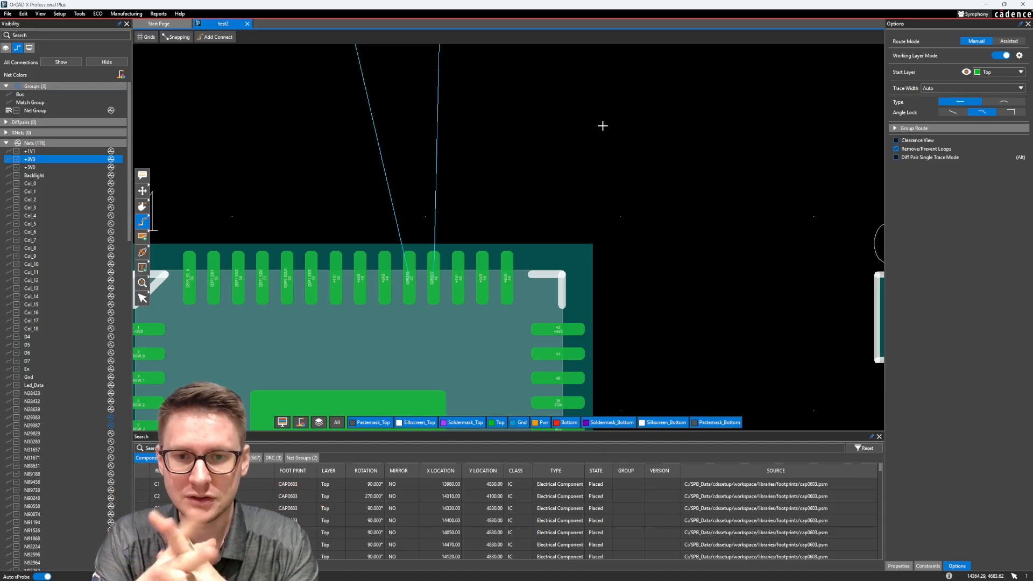
- Examine the copper pad width and height of U1 pin 43 in its padstack properties, then clear the selection
{"action": "key", "text": "Escape"}
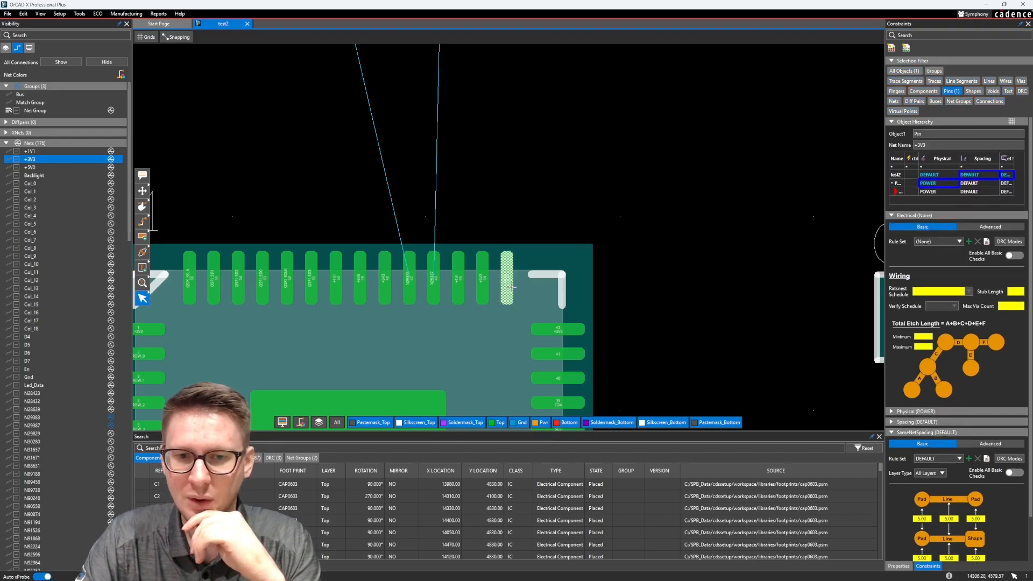
{"action": "scroll", "coordinate": [519, 266], "scroll_direction": "up", "scroll_amount": 2}
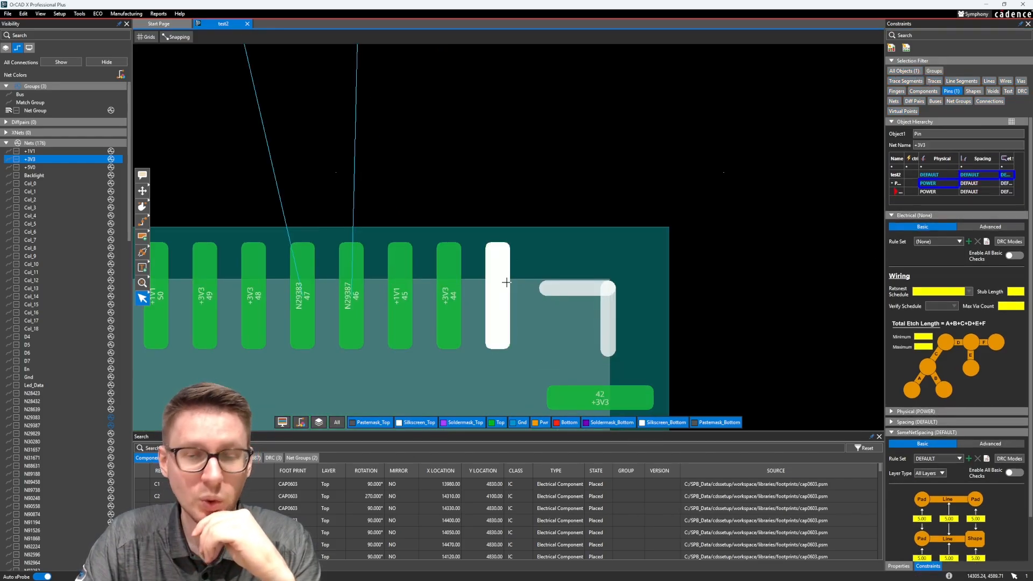
{"action": "left_click", "coordinate": [898, 567]}
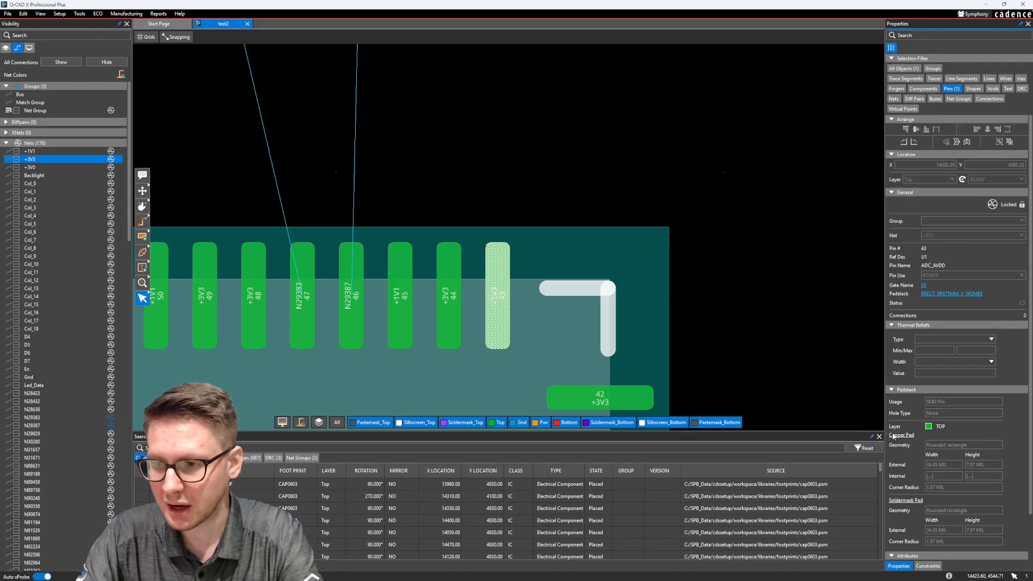
{"action": "scroll", "coordinate": [917, 318], "scroll_direction": "down", "scroll_amount": 1}
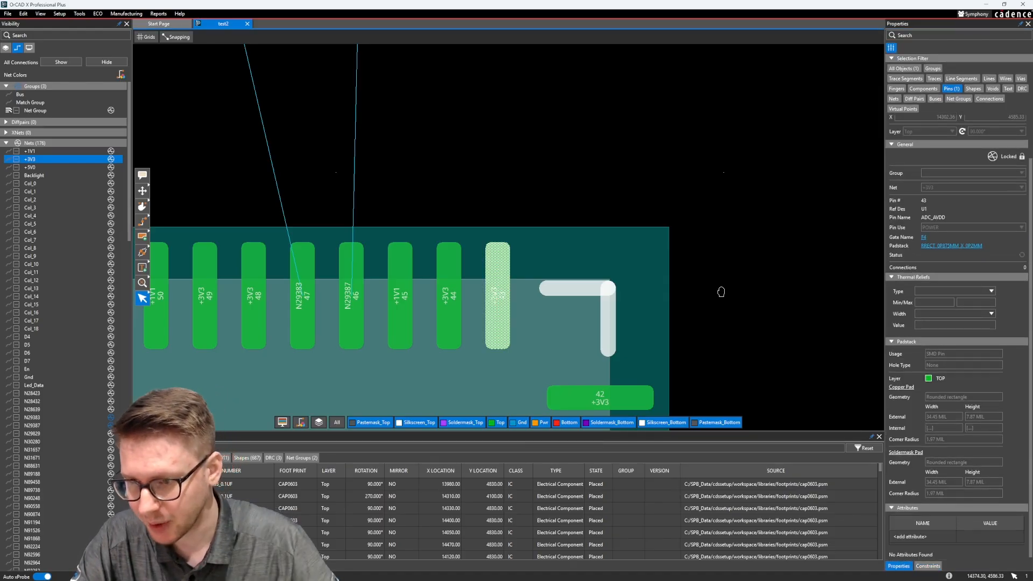
{"action": "middle_click_drag", "start_coordinate": [722, 290], "coordinate": [717, 276]}
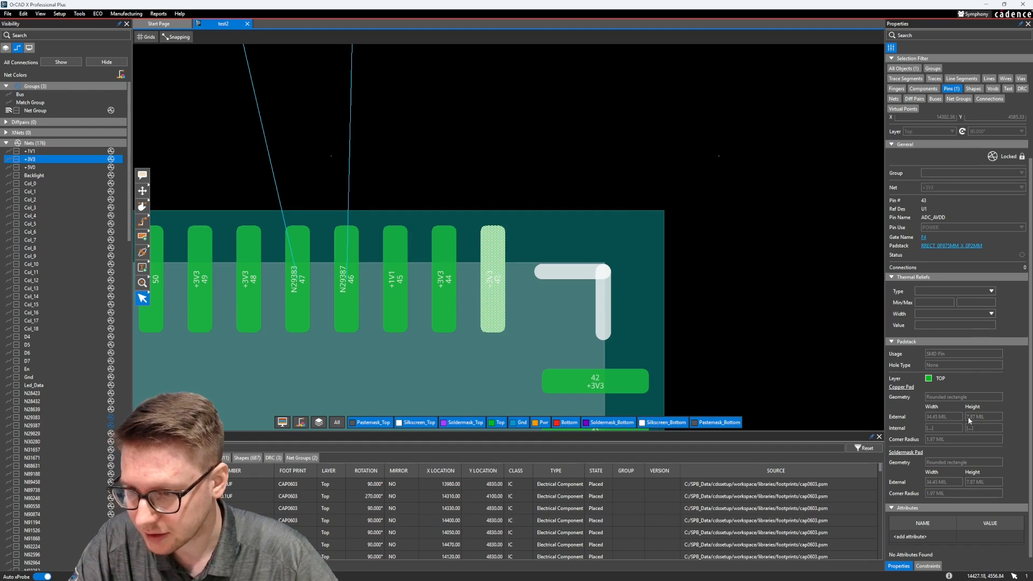
{"action": "left_click", "coordinate": [754, 248]}
- Set the POWER constraint set's neck to 7.87 mil minimum width and 200 mil maximum length, and close the constraints window
{"action": "left_click", "coordinate": [80, 15]}
{"action": "left_click", "coordinate": [101, 24]}
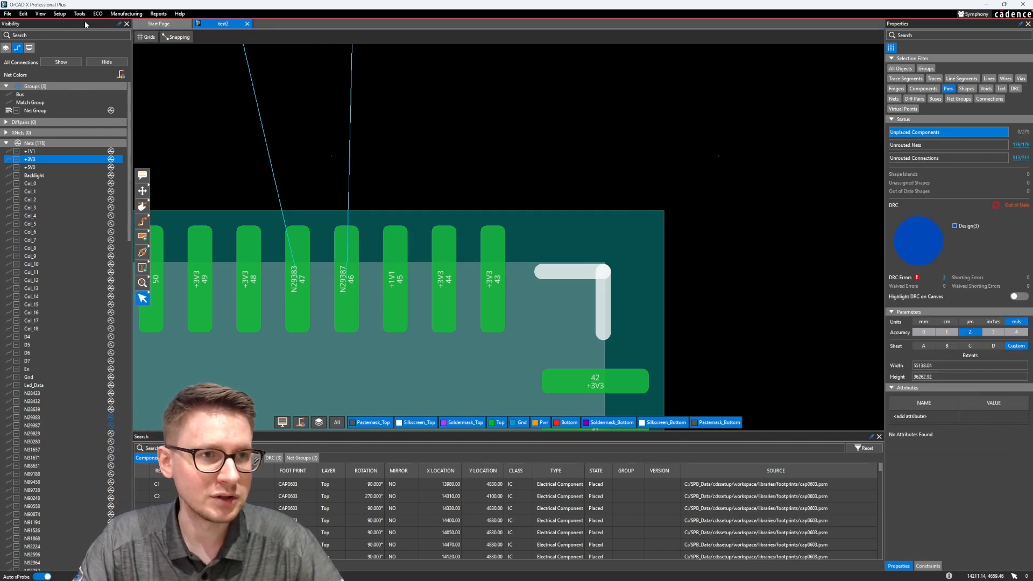
{"action": "left_click", "coordinate": [224, 152]}
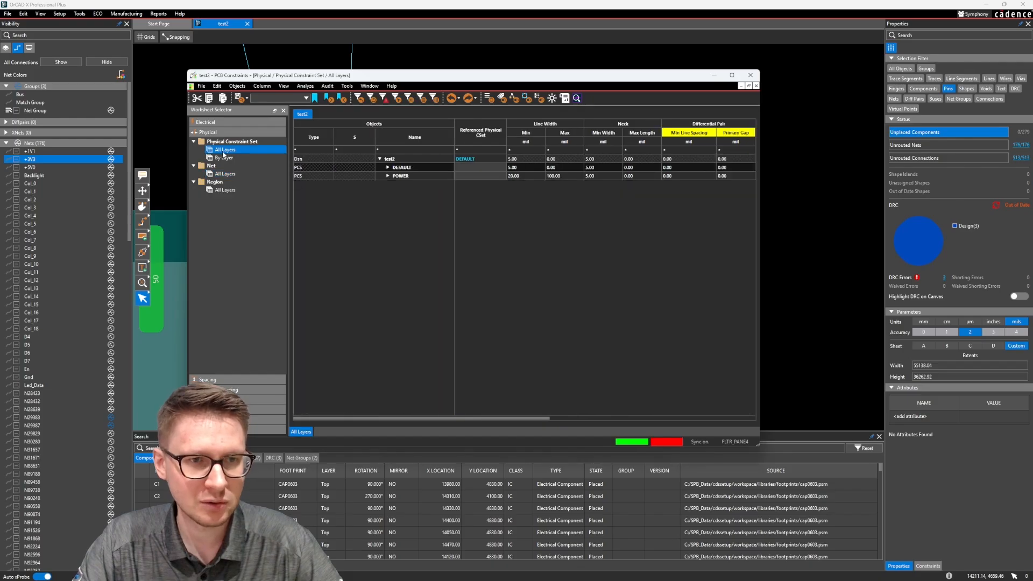
{"action": "double_click", "coordinate": [602, 176]}
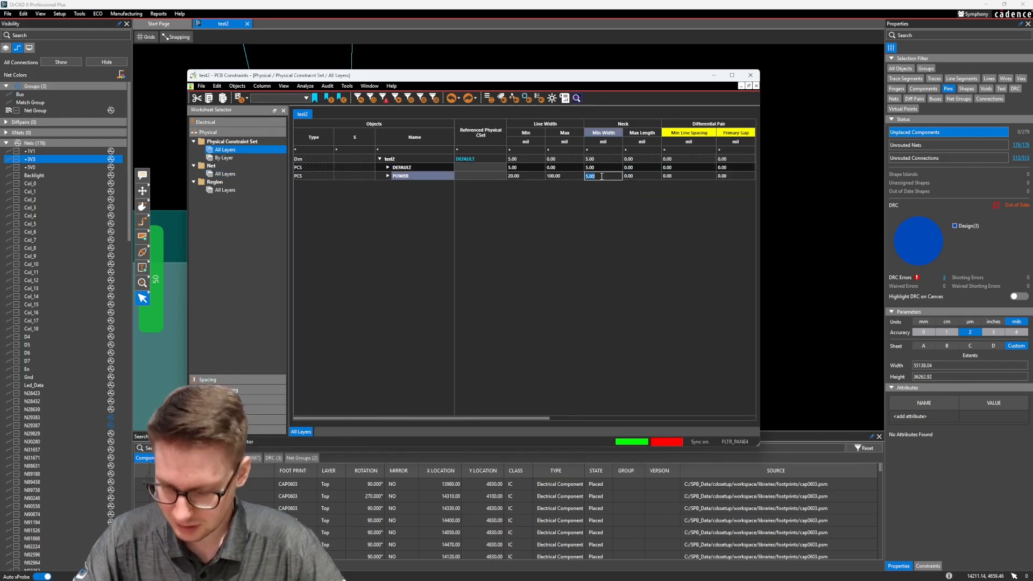
{"action": "key", "text": "Tab"}
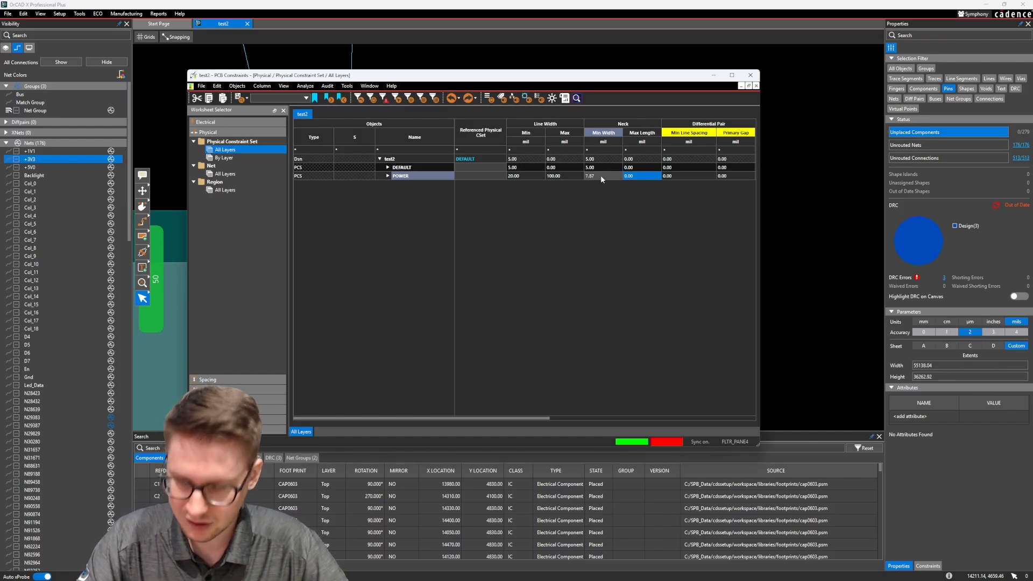
{"action": "type", "text": "200"}
{"action": "key", "text": "Return"}
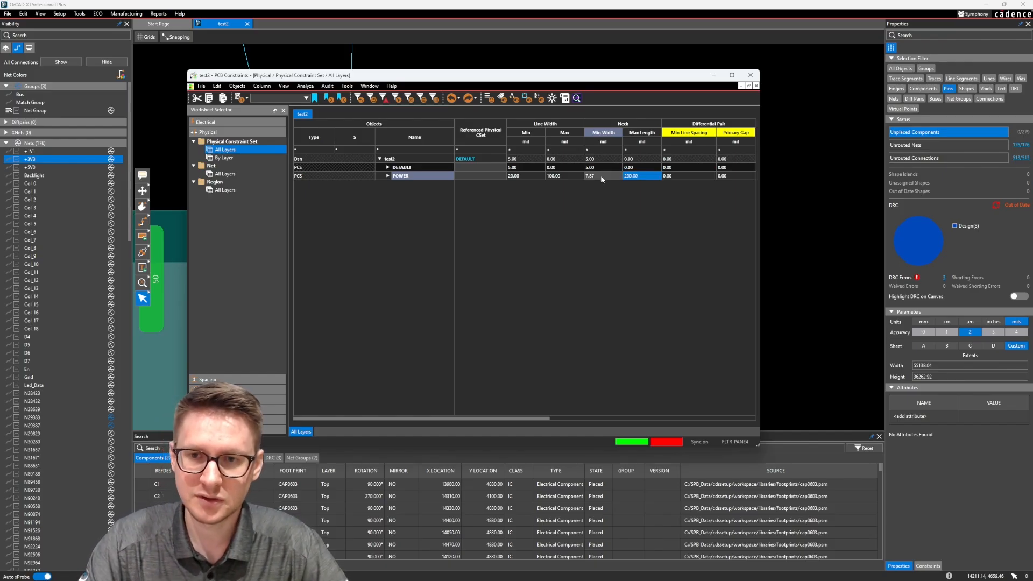
{"action": "left_click", "coordinate": [751, 75]}
- Route a +3V3 trace on the Top layer from the last capacitor pad above U1 to pin 43, using Neck width for the final stretch
{"action": "scroll", "coordinate": [570, 196], "scroll_direction": "down", "scroll_amount": 3}
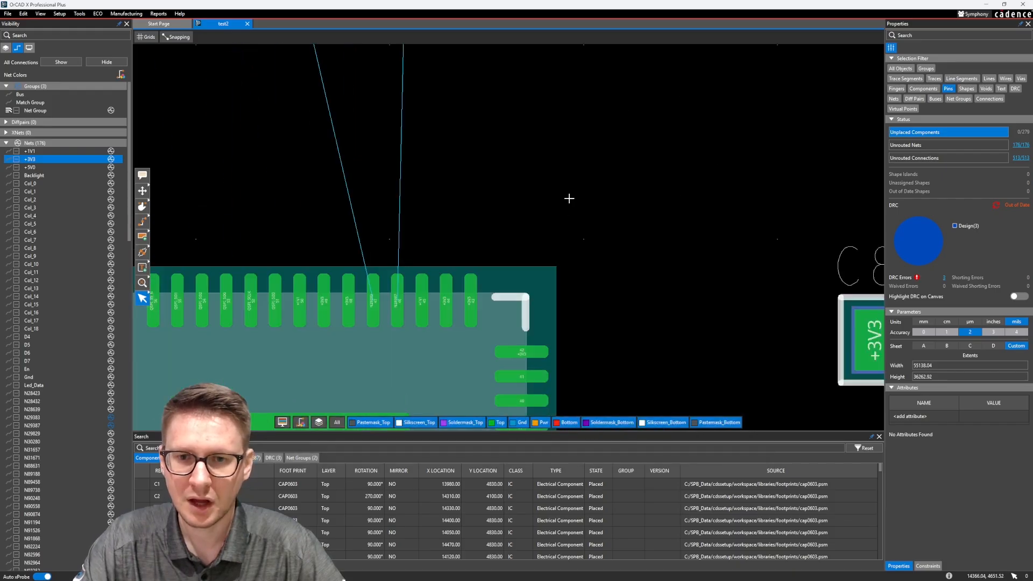
{"action": "left_click", "coordinate": [142, 221]}
{"action": "left_click", "coordinate": [638, 121]}
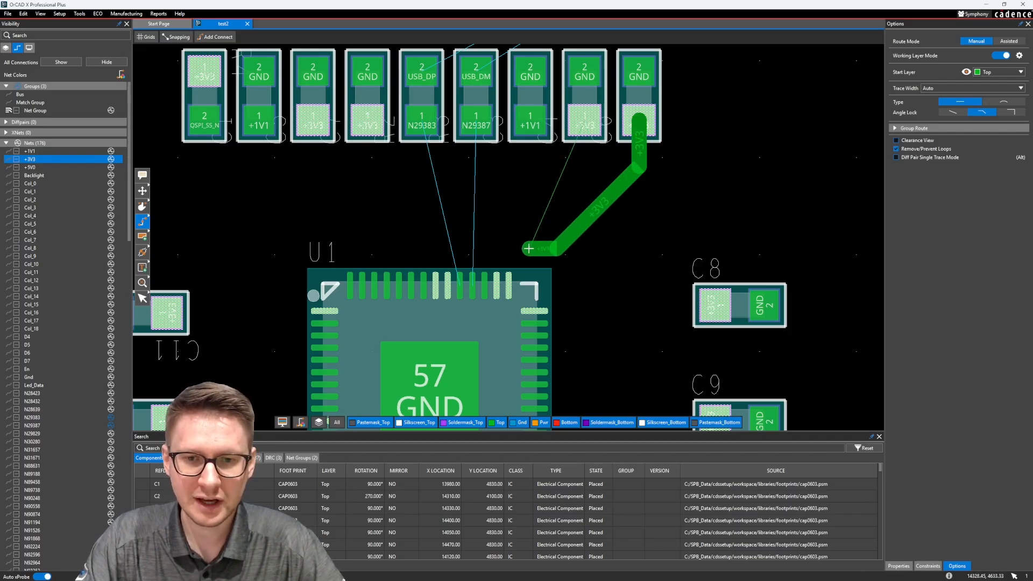
{"action": "left_click", "coordinate": [1020, 89]}
{"action": "left_click", "coordinate": [928, 108]}
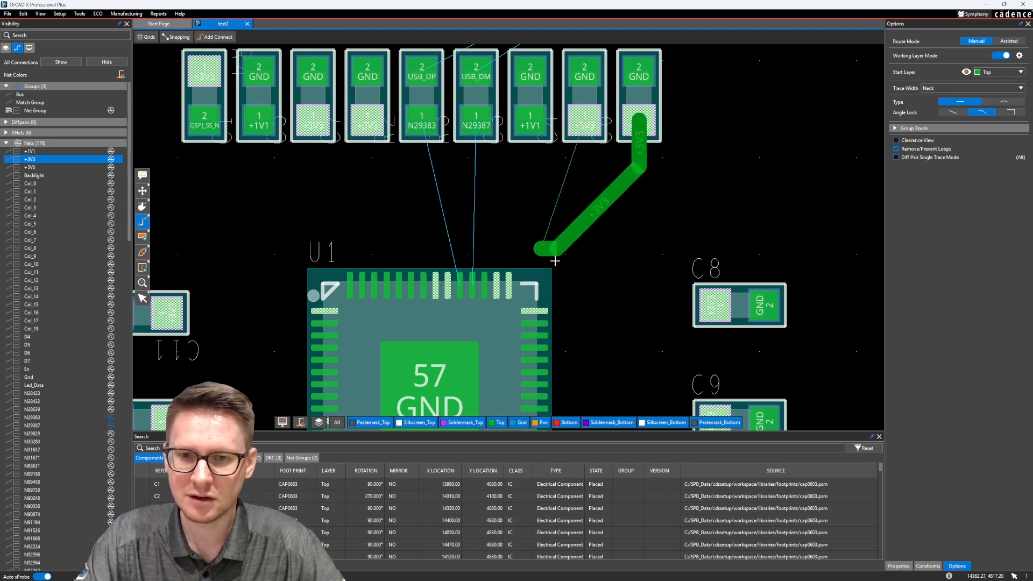
{"action": "scroll", "coordinate": [506, 280], "scroll_direction": "up", "scroll_amount": 2}
{"action": "left_click", "coordinate": [514, 283]}
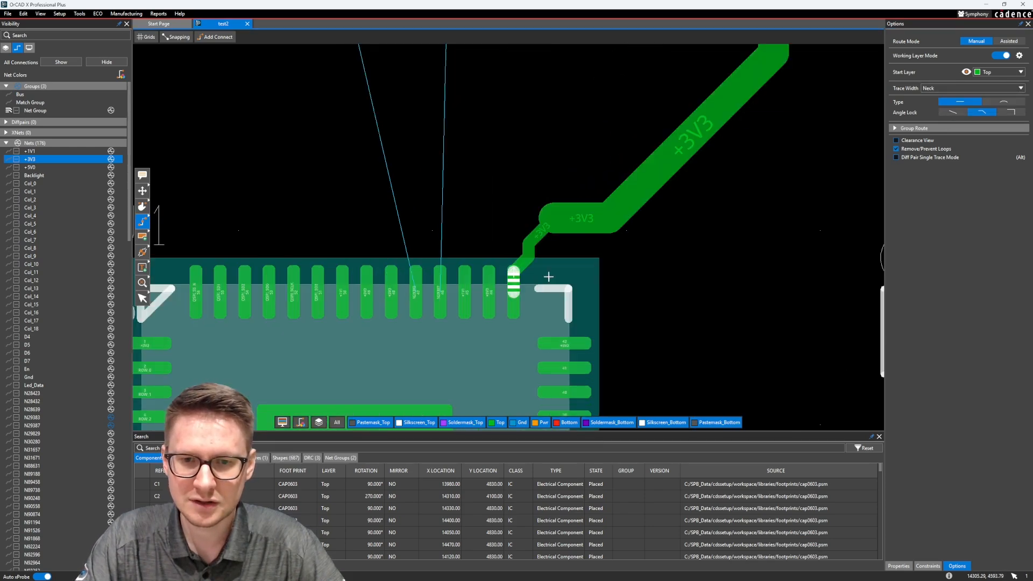
- Slide the narrow +3V3 trace segment so it enters U1 pin 43 straight, and check the finished trace
{"action": "left_click", "coordinate": [143, 208]}
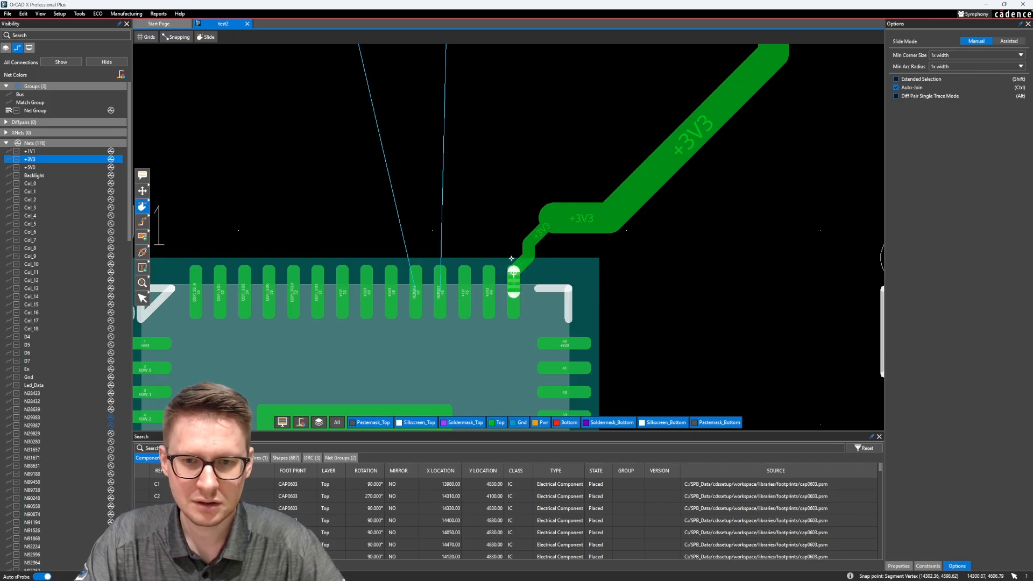
{"action": "left_click", "coordinate": [528, 254]}
{"action": "left_click", "coordinate": [519, 255]}
{"action": "scroll", "coordinate": [495, 293], "scroll_direction": "up", "scroll_amount": 3}
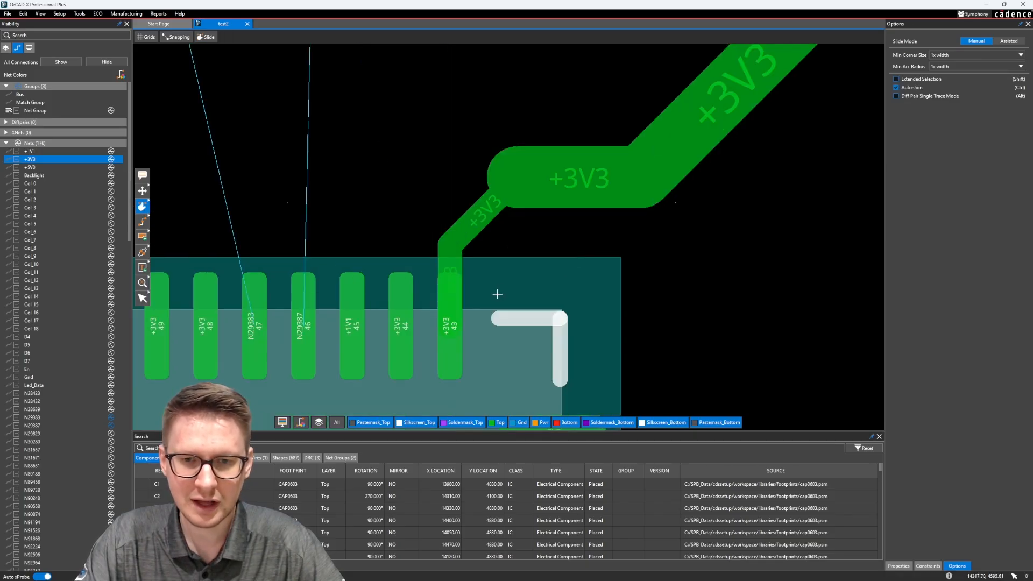
{"action": "scroll", "coordinate": [442, 297], "scroll_direction": "down", "scroll_amount": 4}
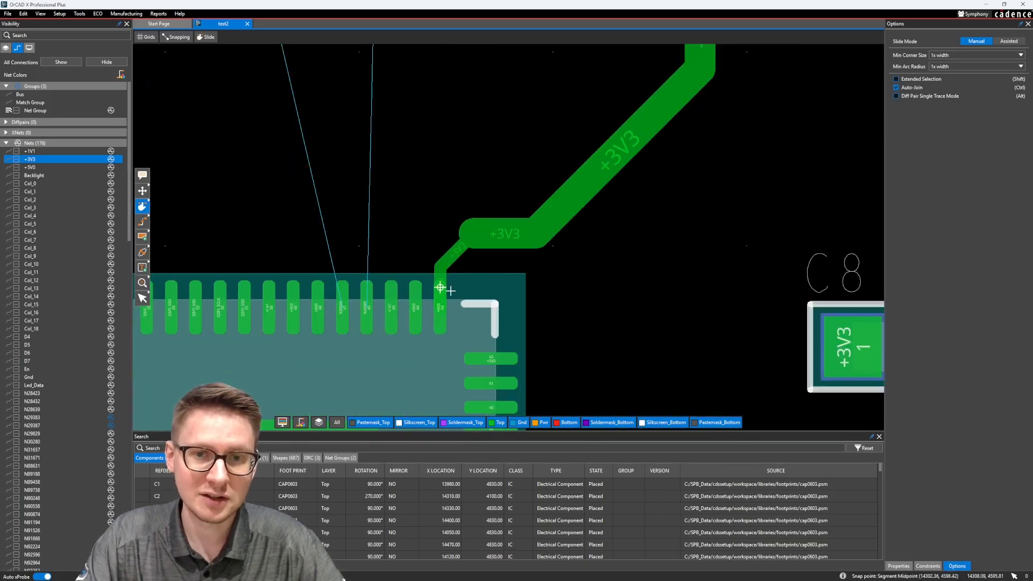
{"action": "scroll", "coordinate": [484, 275], "scroll_direction": "up", "scroll_amount": 1}
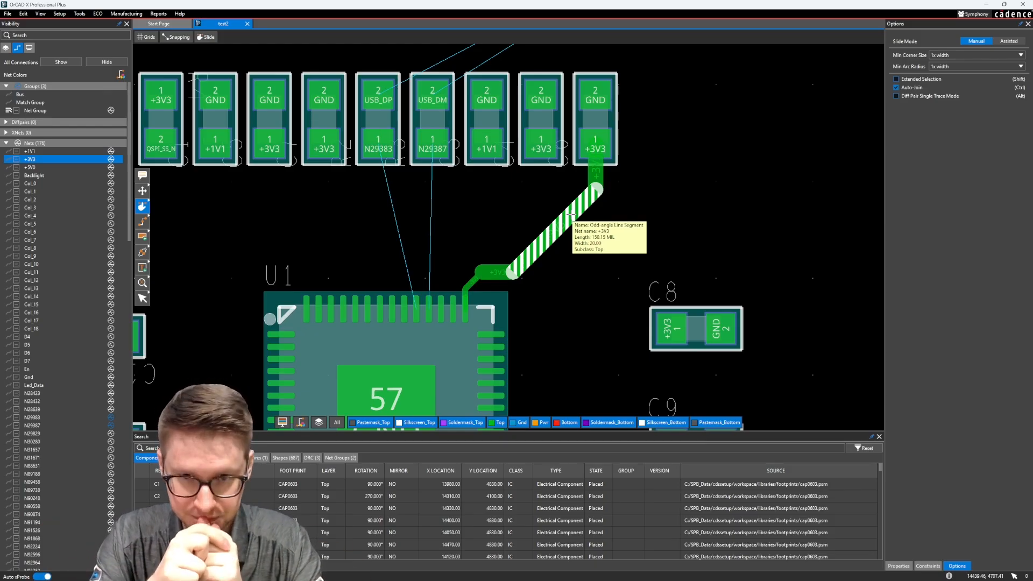
- Examine the vias assigned to the DEFAULT and POWER physical constraint sets, and close the constraints window
{"action": "left_click", "coordinate": [79, 13]}
{"action": "left_click", "coordinate": [86, 25]}
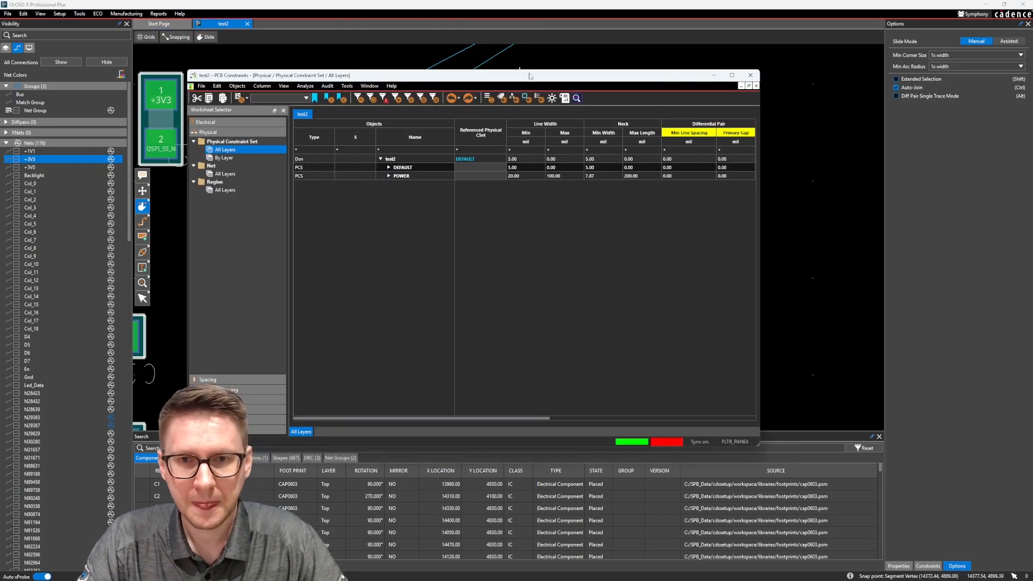
{"action": "left_click_drag", "start_coordinate": [531, 78], "coordinate": [557, 83]}
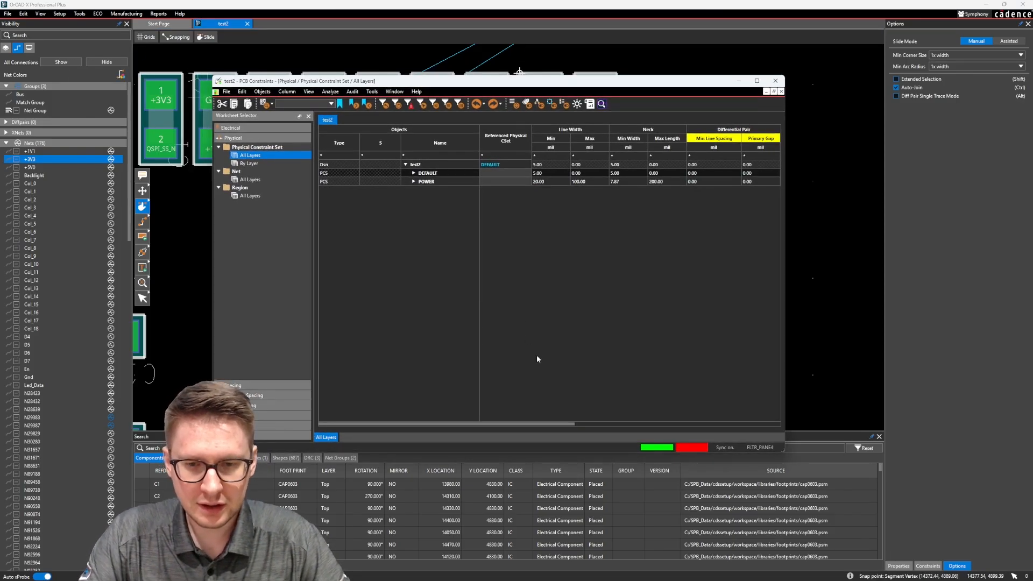
{"action": "left_click_drag", "start_coordinate": [529, 422], "coordinate": [724, 429]}
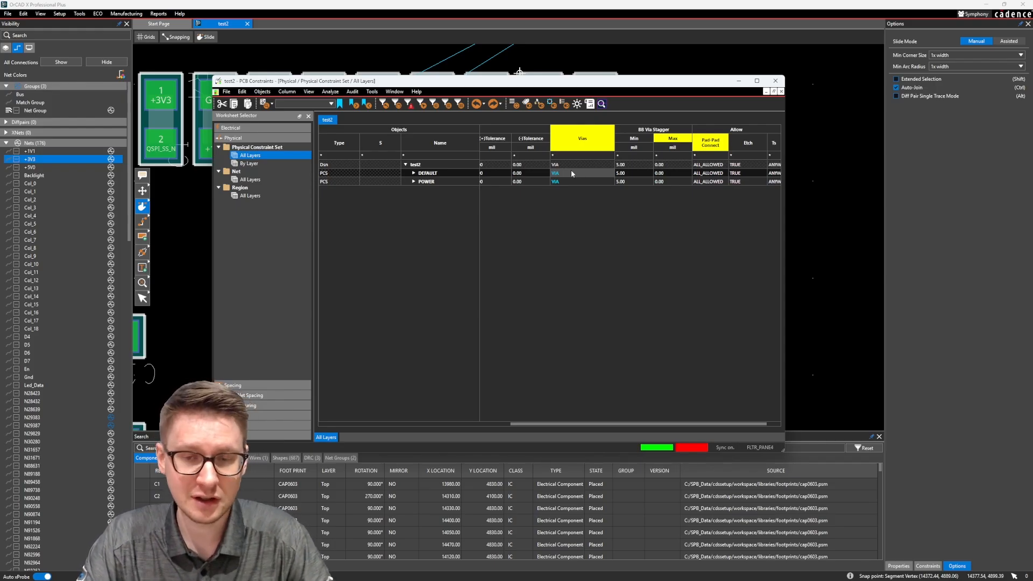
{"action": "left_click", "coordinate": [775, 81]}
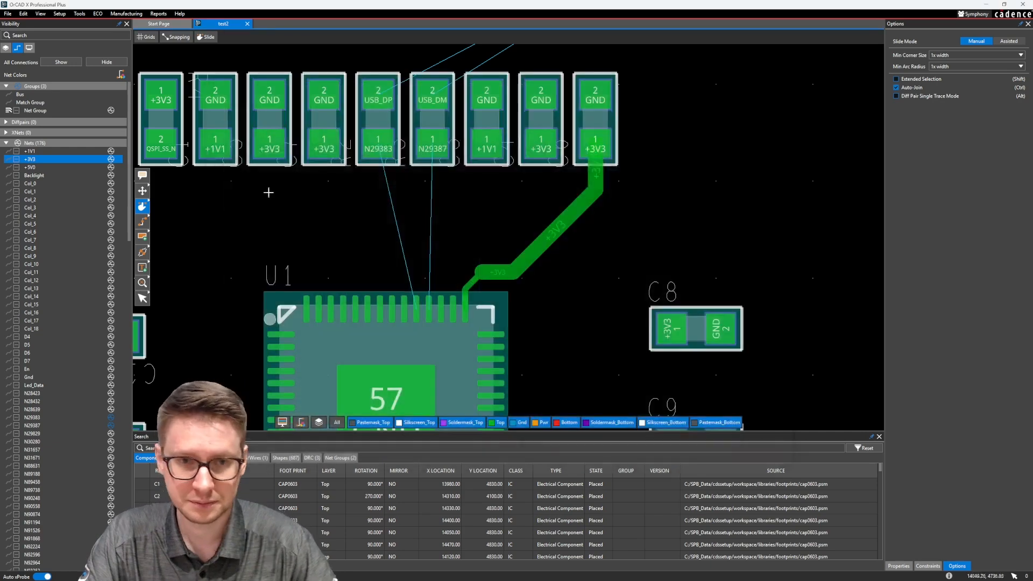
- Route a short horizontal GND trace on Top from pad 2 of the last capacitor above U1, ending in a via to Bottom, and check its size
{"action": "left_click", "coordinate": [143, 223]}
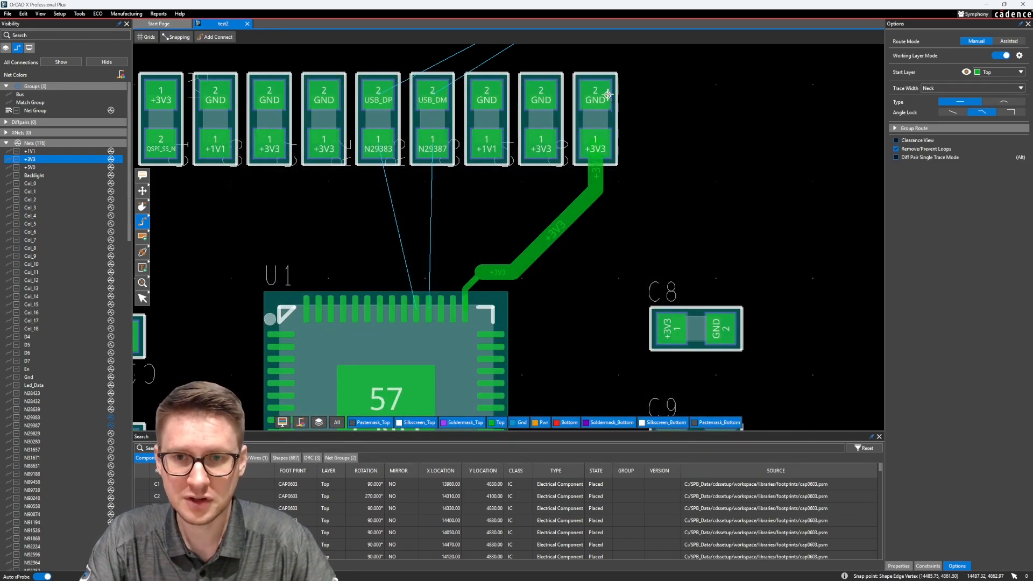
{"action": "left_click", "coordinate": [595, 95]}
{"action": "double_click", "coordinate": [665, 95]}
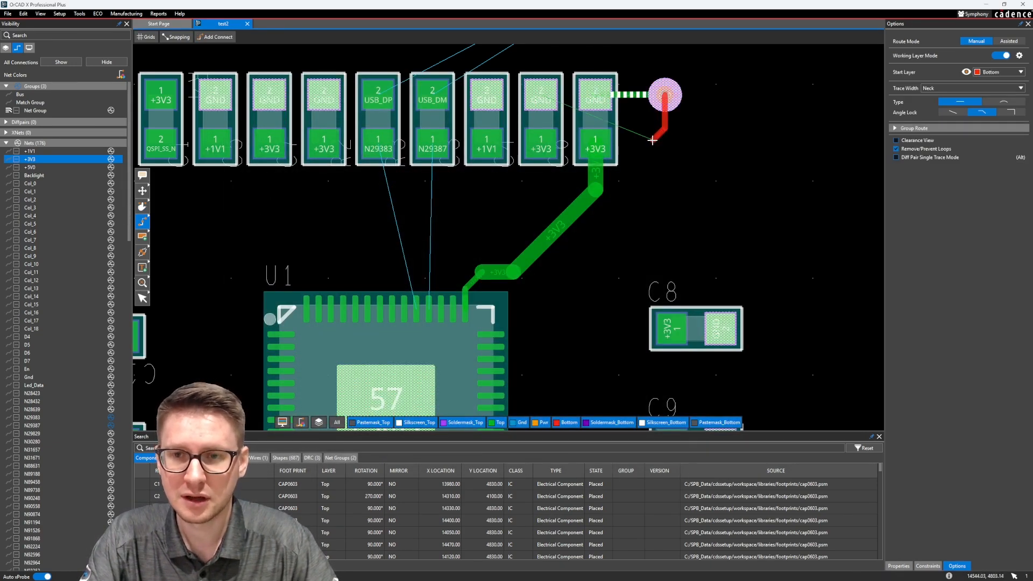
{"action": "scroll", "coordinate": [606, 256], "scroll_direction": "down", "scroll_amount": 1}
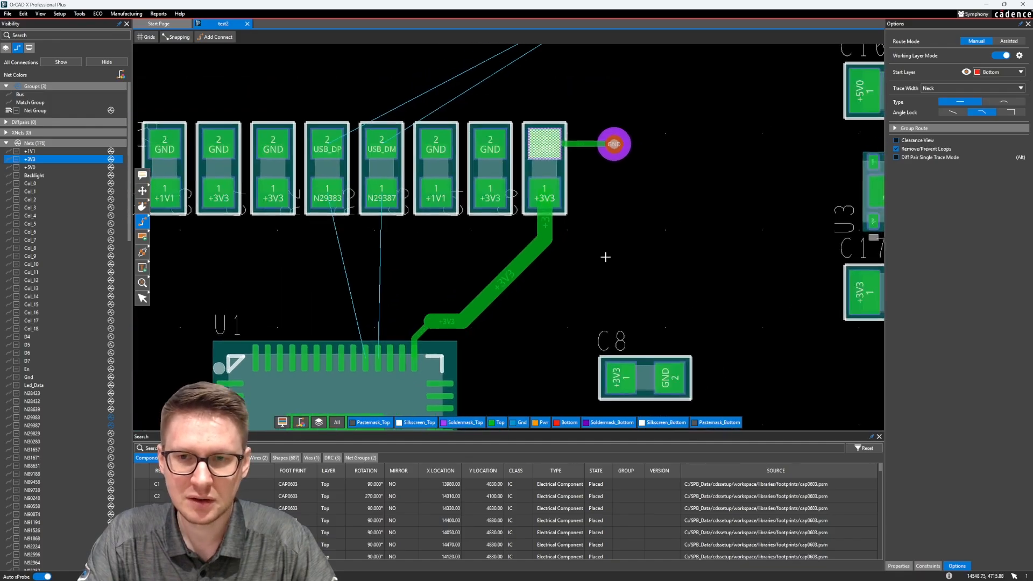
{"action": "scroll", "coordinate": [625, 156], "scroll_direction": "up", "scroll_amount": 4}
{"action": "scroll", "coordinate": [700, 140], "scroll_direction": "down", "scroll_amount": 2}
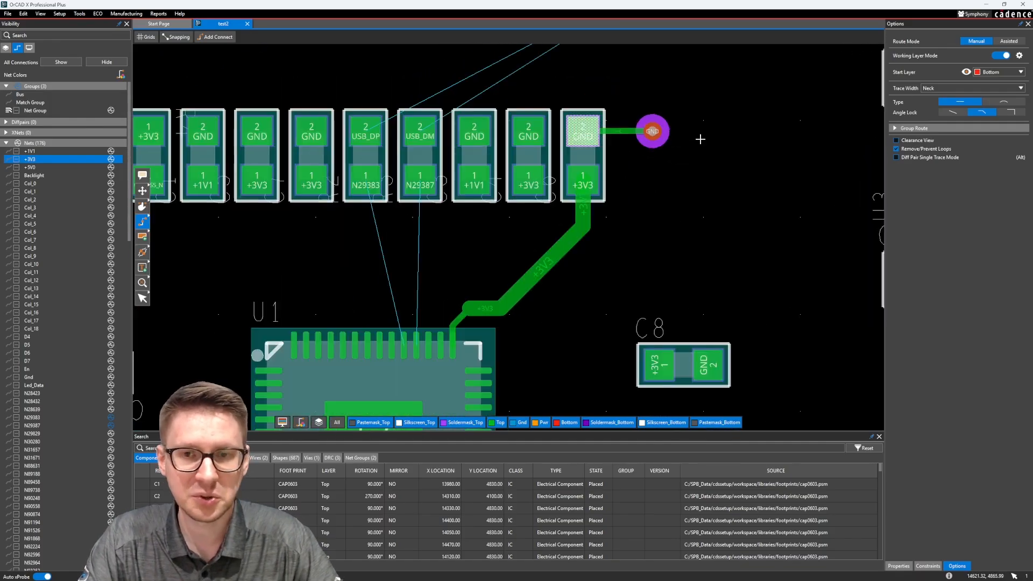
{"action": "mouse_move", "coordinate": [680, 178]}
{"action": "middle_mouse_down"}
{"action": "mouse_move", "coordinate": [667, 157]}
{"action": "mouse_move", "coordinate": [666, 170]}
{"action": "middle_mouse_up"}
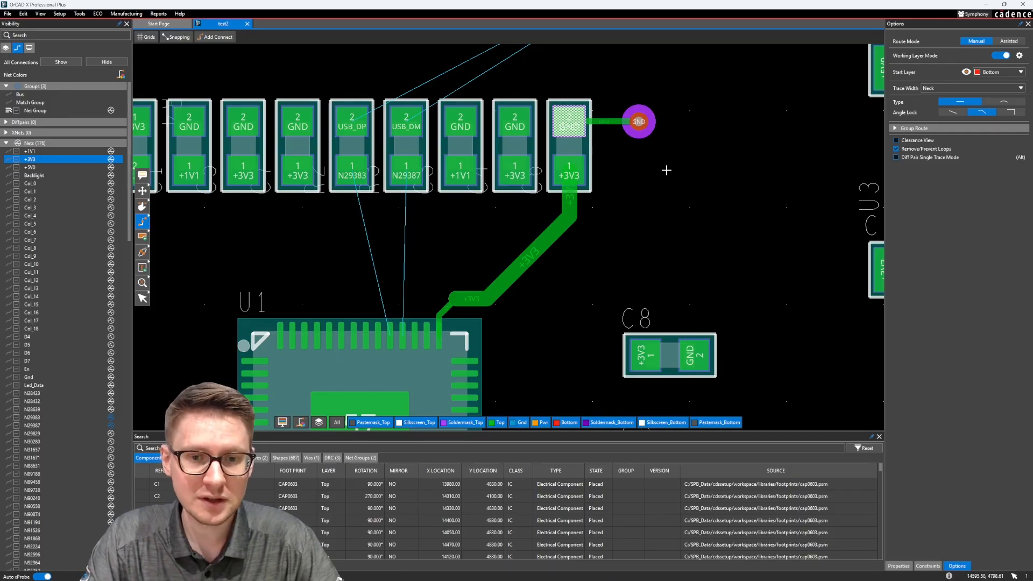
{"action": "middle_click_drag", "start_coordinate": [622, 240], "coordinate": [607, 98]}
{"action": "middle_click_drag", "start_coordinate": [525, 164], "coordinate": [467, 330]}
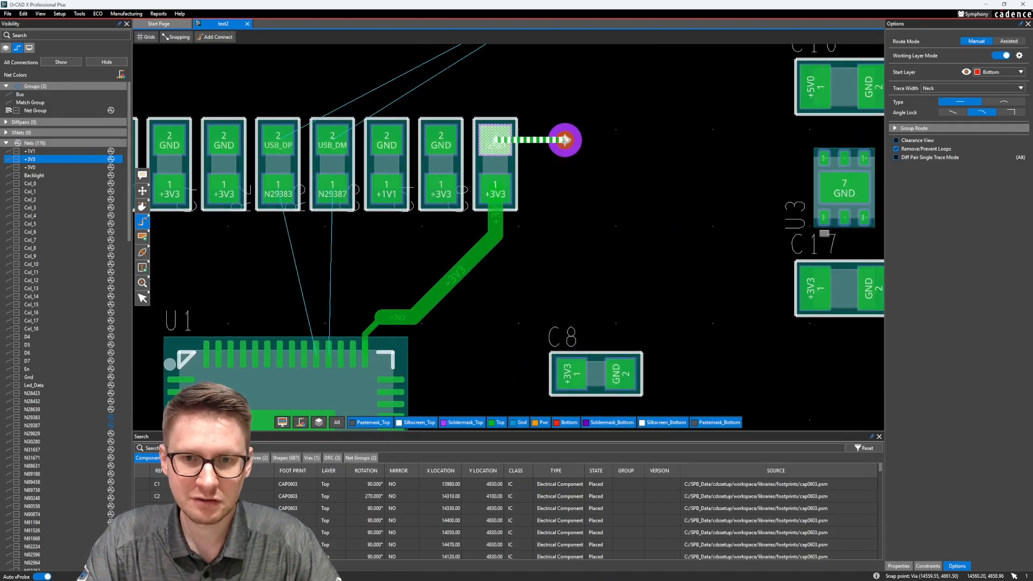
{"action": "middle_click_drag", "start_coordinate": [554, 256], "coordinate": [647, 113]}
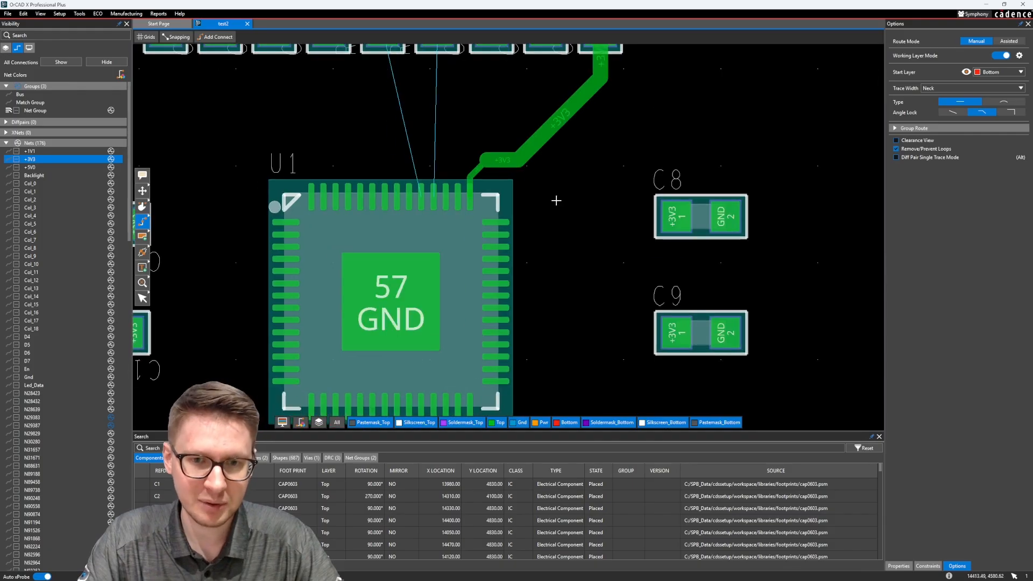
{"action": "middle_click_drag", "start_coordinate": [604, 143], "coordinate": [574, 292]}
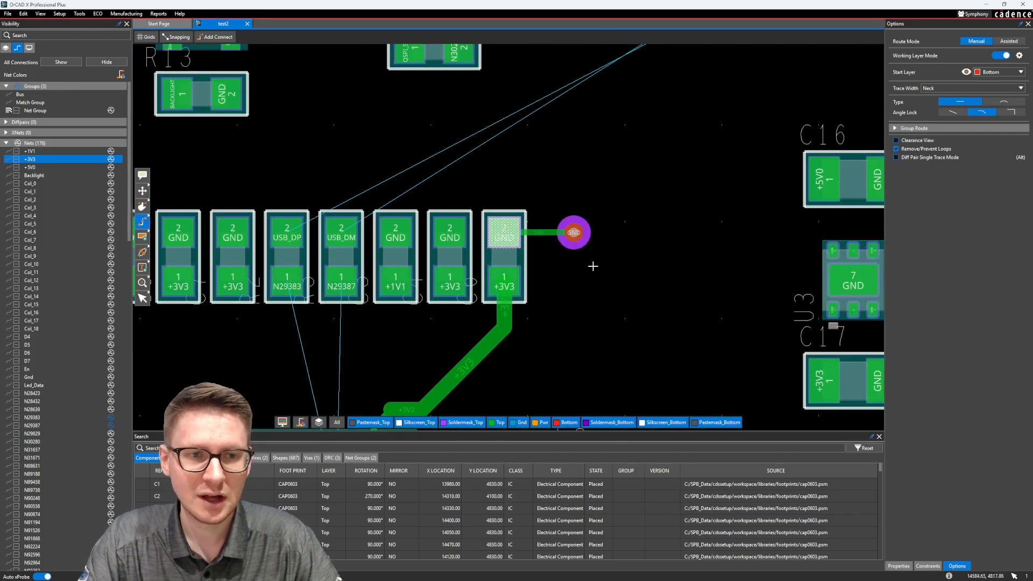
- Replace VIA with VIA26 in the via list of the DEFAULT physical constraint set, filtering the available vias by "via"
{"action": "left_click", "coordinate": [80, 14]}
{"action": "left_click", "coordinate": [92, 23]}
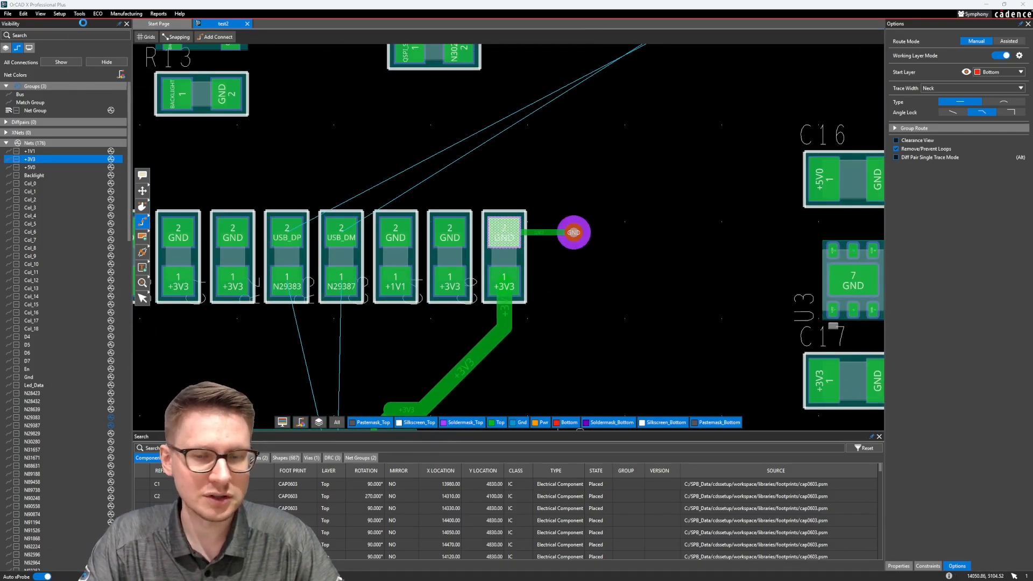
{"action": "left_click_drag", "start_coordinate": [503, 423], "coordinate": [689, 413]}
{"action": "double_click", "coordinate": [584, 173]}
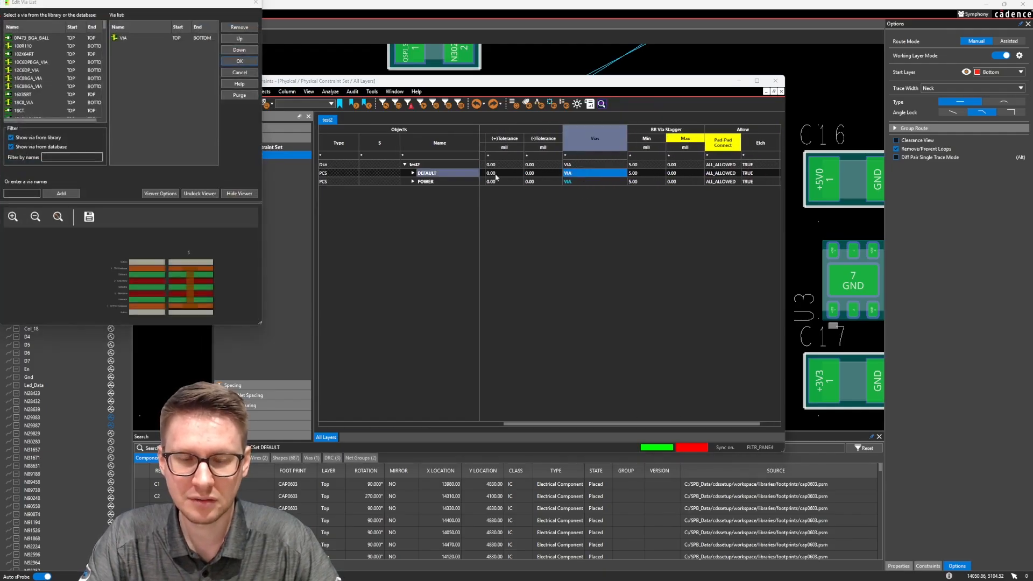
{"action": "left_click_drag", "start_coordinate": [537, 178], "coordinate": [555, 166]}
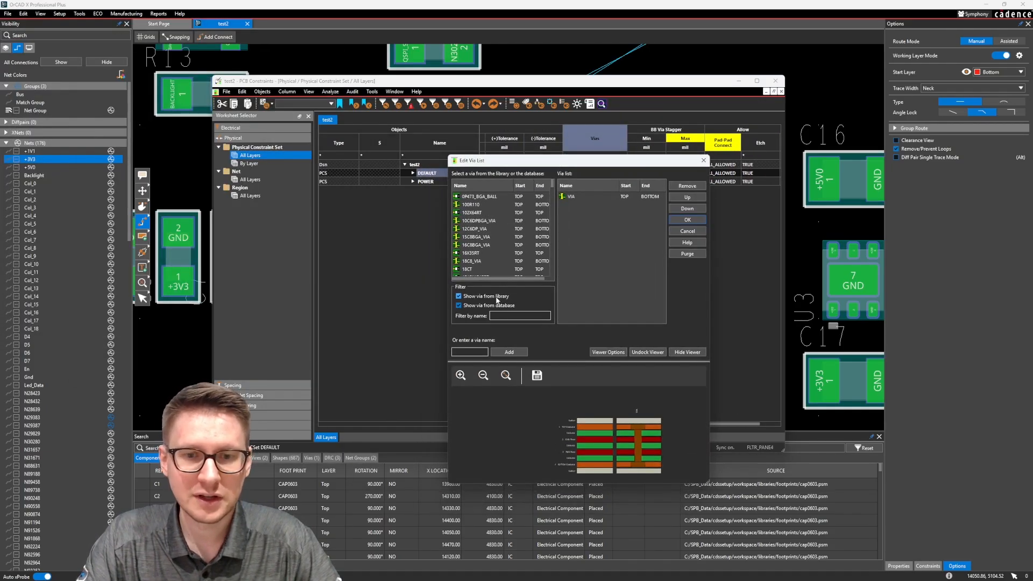
{"action": "left_click", "coordinate": [516, 312]}
{"action": "type", "text": "via"}
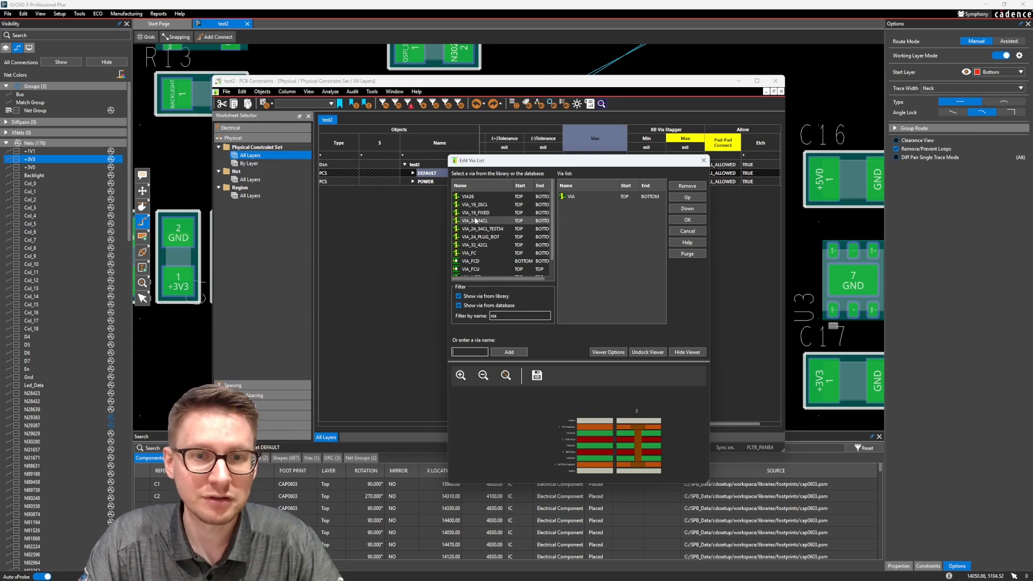
{"action": "double_click", "coordinate": [466, 200]}
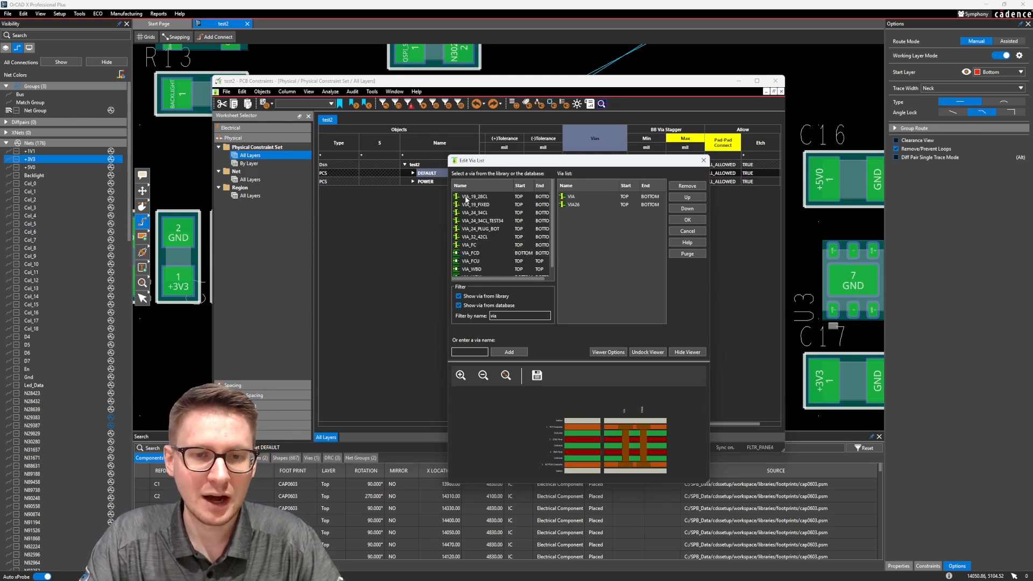
{"action": "double_click", "coordinate": [573, 197]}
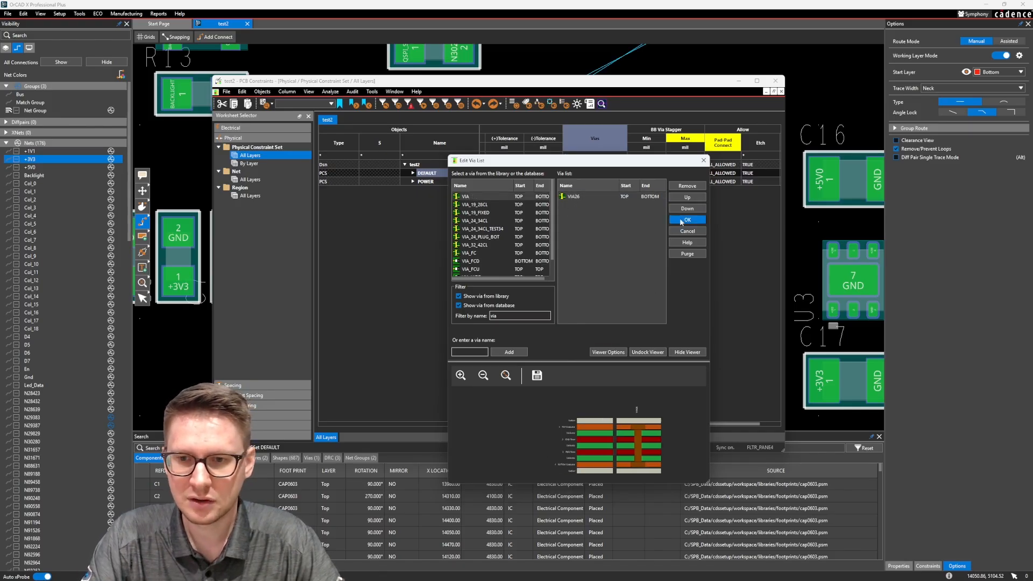
{"action": "left_click", "coordinate": [684, 231]}
- Replace VIA with VIA26 in the POWER physical constraint set's via list, check its layer cross-section, and close the constraints window
{"action": "left_click", "coordinate": [583, 182]}
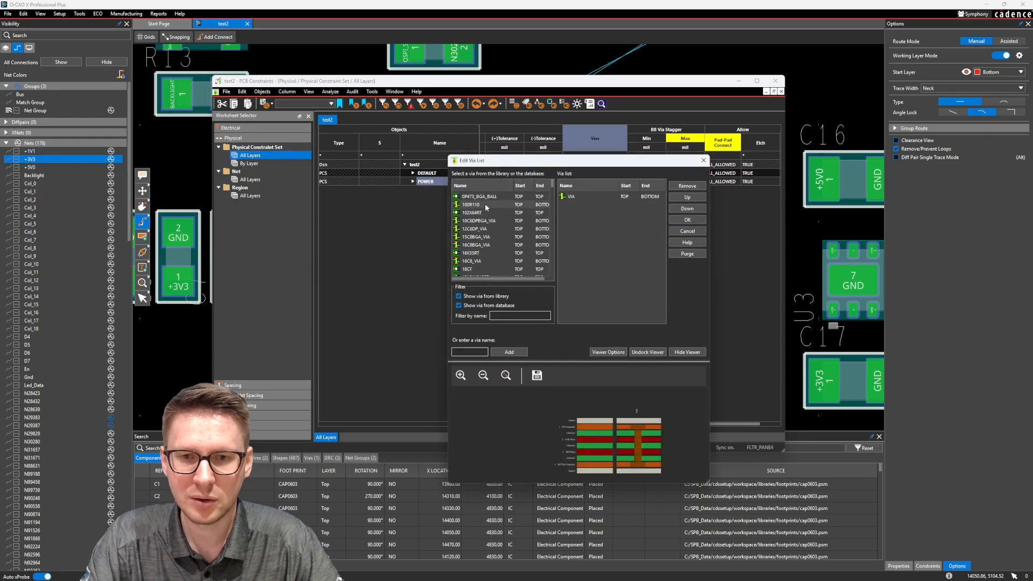
{"action": "left_click", "coordinate": [501, 317]}
{"action": "type", "text": "via1"}
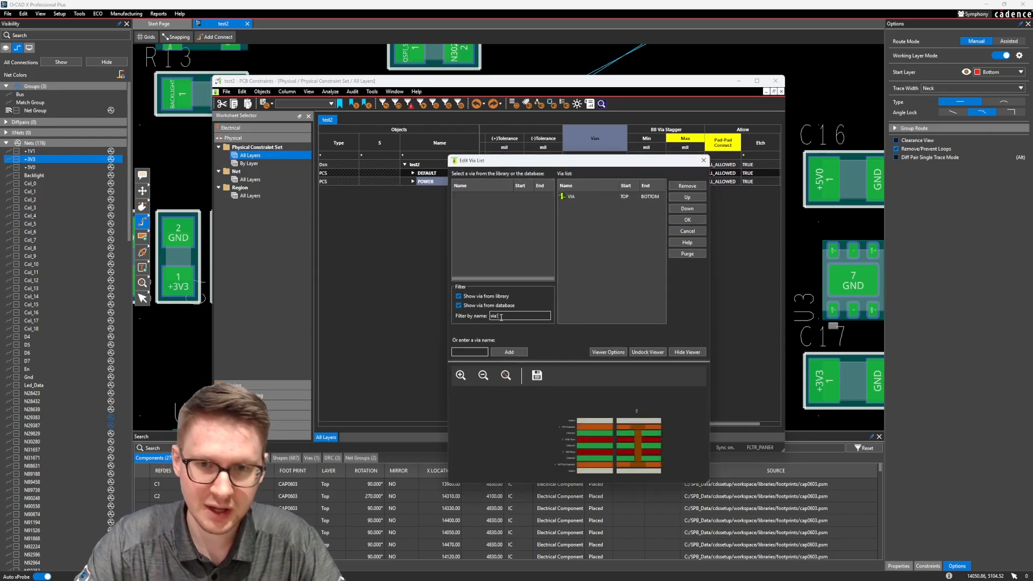
{"action": "key", "text": "BackSpace"}
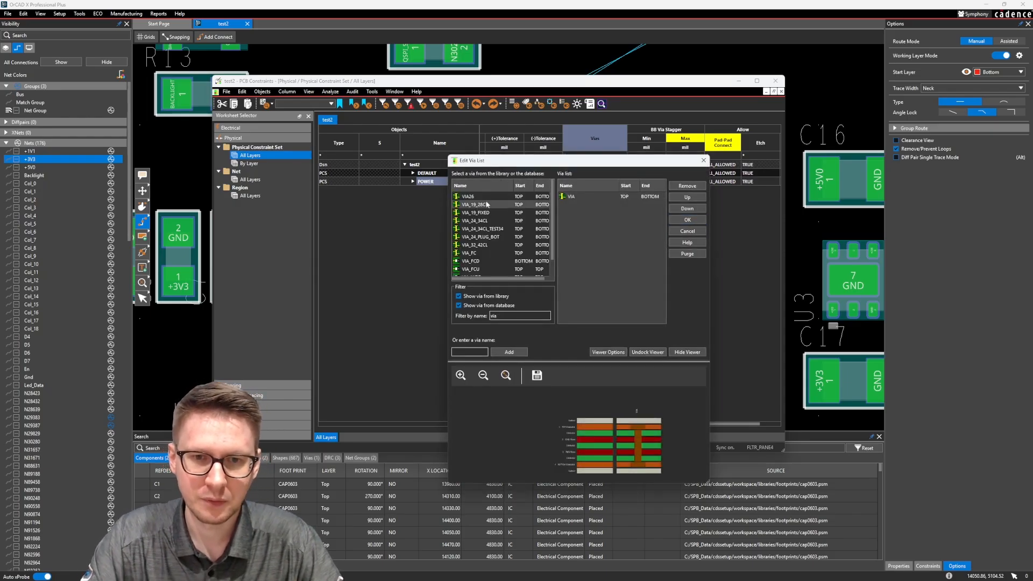
{"action": "double_click", "coordinate": [469, 196]}
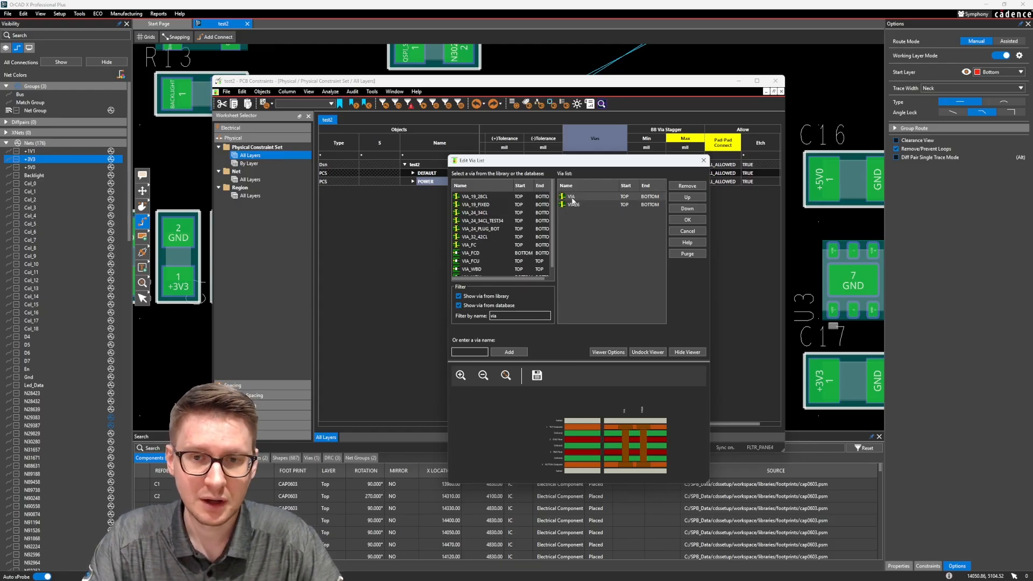
{"action": "double_click", "coordinate": [571, 197]}
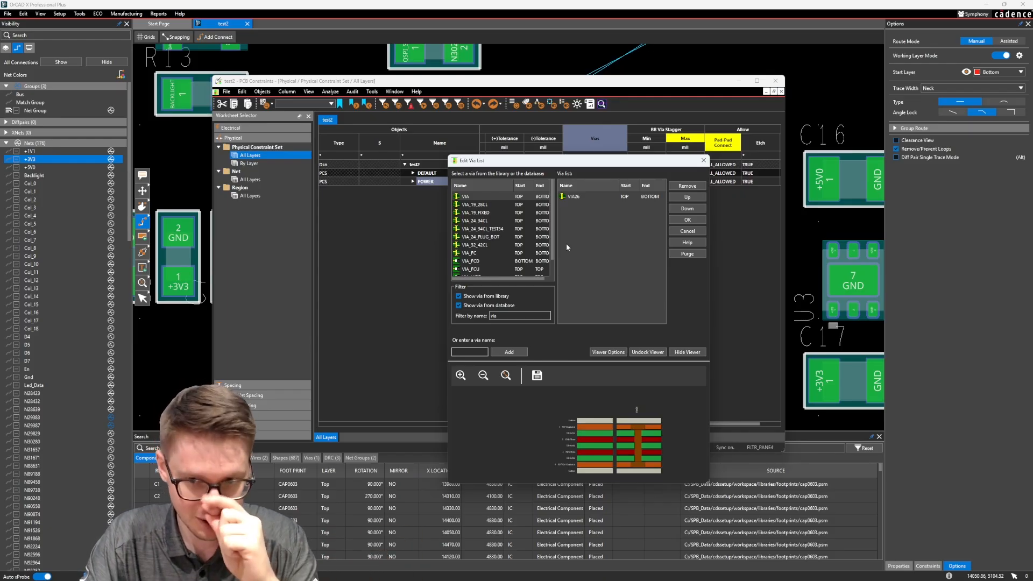
{"action": "left_click_drag", "start_coordinate": [709, 479], "coordinate": [837, 525]}
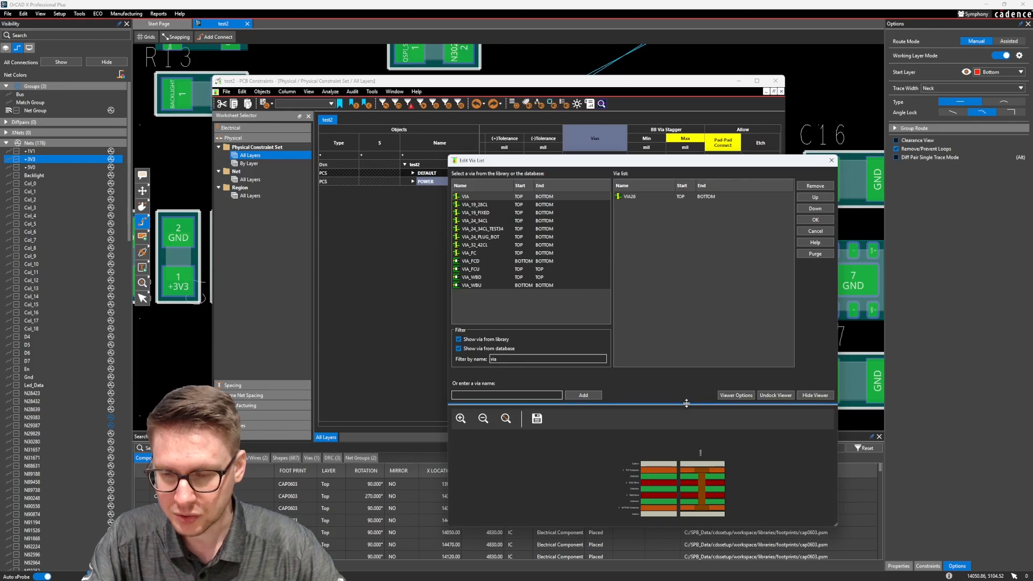
{"action": "left_click_drag", "start_coordinate": [688, 404], "coordinate": [678, 321]}
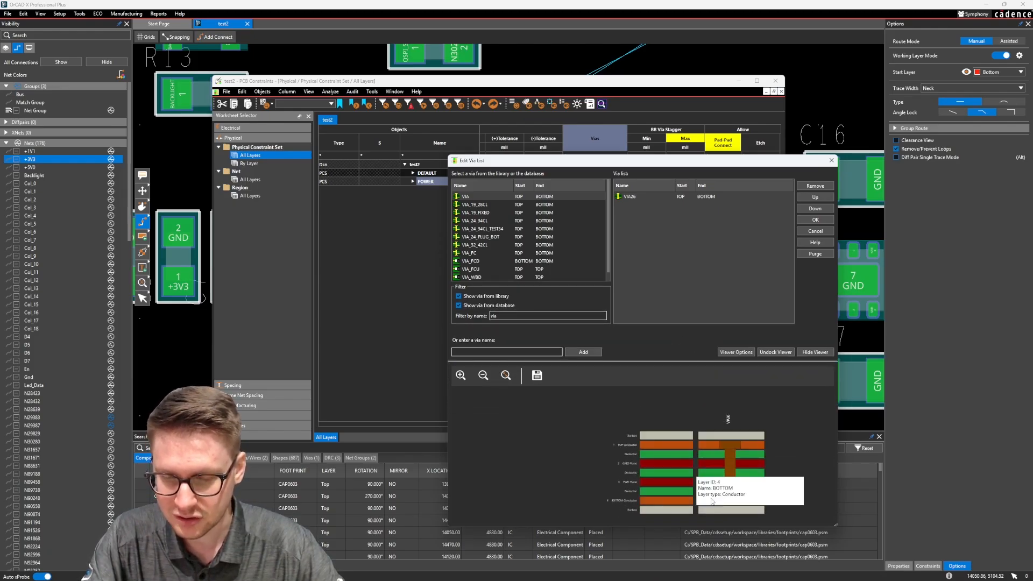
{"action": "left_click", "coordinate": [810, 220]}
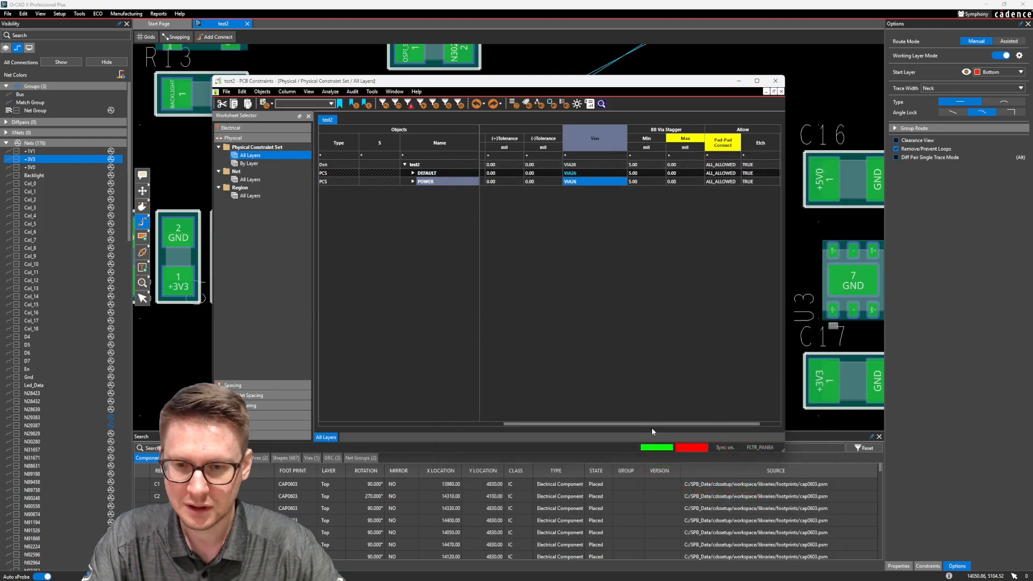
{"action": "left_click", "coordinate": [776, 81]}
- Delete the GND test trace and its large via beside the last capacitor above U1
{"action": "scroll", "coordinate": [607, 244], "scroll_direction": "down", "scroll_amount": 2}
{"action": "scroll", "coordinate": [608, 244], "scroll_direction": "up", "scroll_amount": 2}
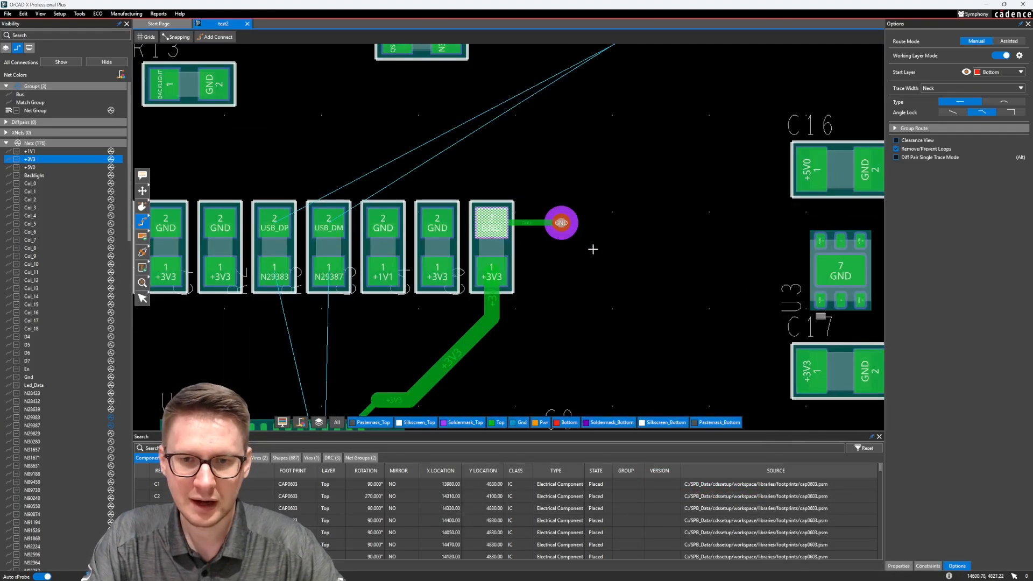
{"action": "left_click_drag", "start_coordinate": [605, 189], "coordinate": [540, 254]}
{"action": "key", "text": "Delete"}
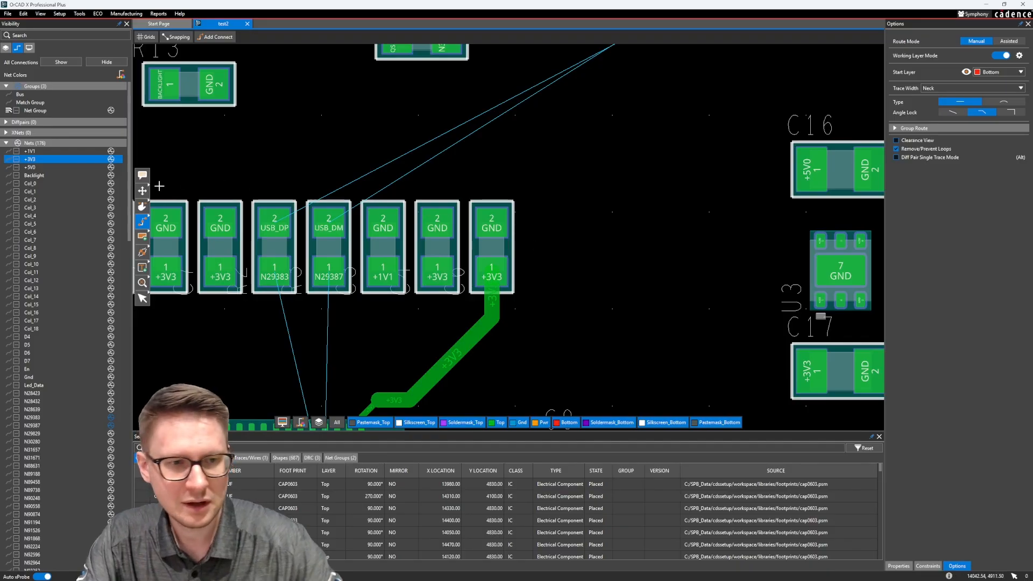
- Route a new GND trace from the last capacitor's pad 2 into a VIA26 via, and inspect the via up close
{"action": "left_click", "coordinate": [491, 222]}
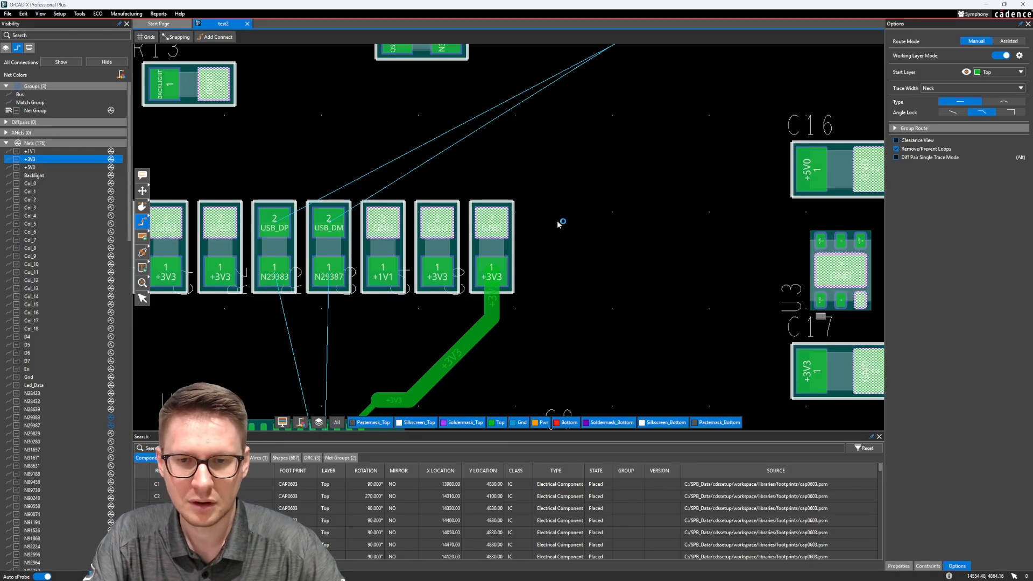
{"action": "double_click", "coordinate": [554, 223]}
{"action": "scroll", "coordinate": [575, 224], "scroll_direction": "up", "scroll_amount": 2}
{"action": "scroll", "coordinate": [574, 224], "scroll_direction": "up", "scroll_amount": 2}
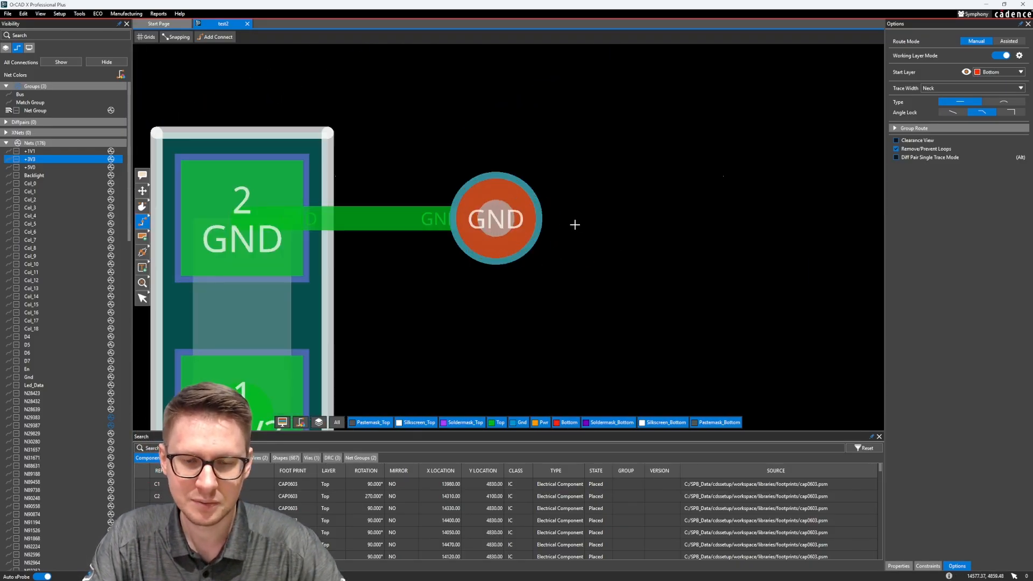
{"action": "scroll", "coordinate": [574, 225], "scroll_direction": "down", "scroll_amount": 4}
{"action": "scroll", "coordinate": [575, 224], "scroll_direction": "up", "scroll_amount": 4}
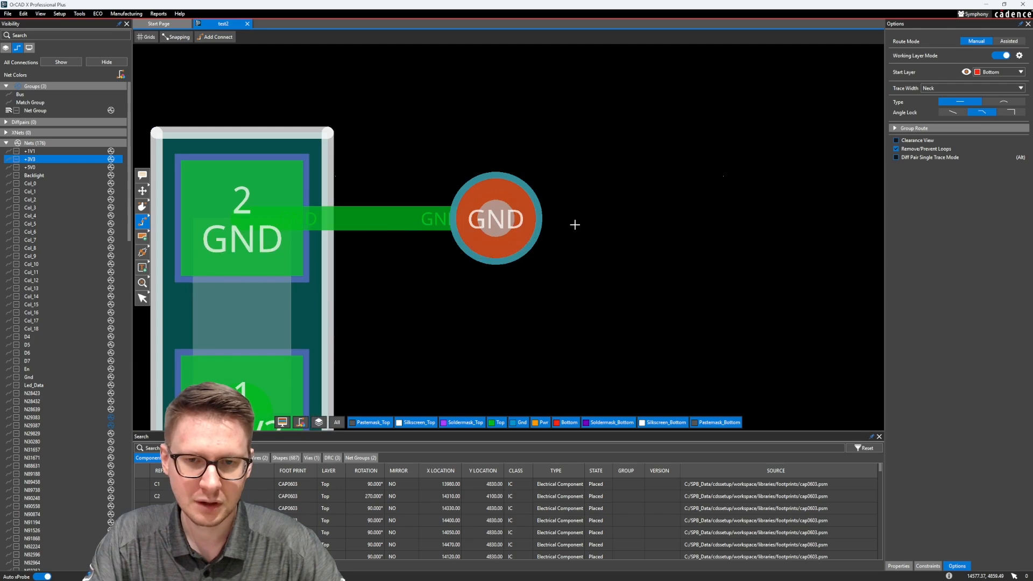
{"action": "scroll", "coordinate": [429, 161], "scroll_direction": "down", "scroll_amount": 2}
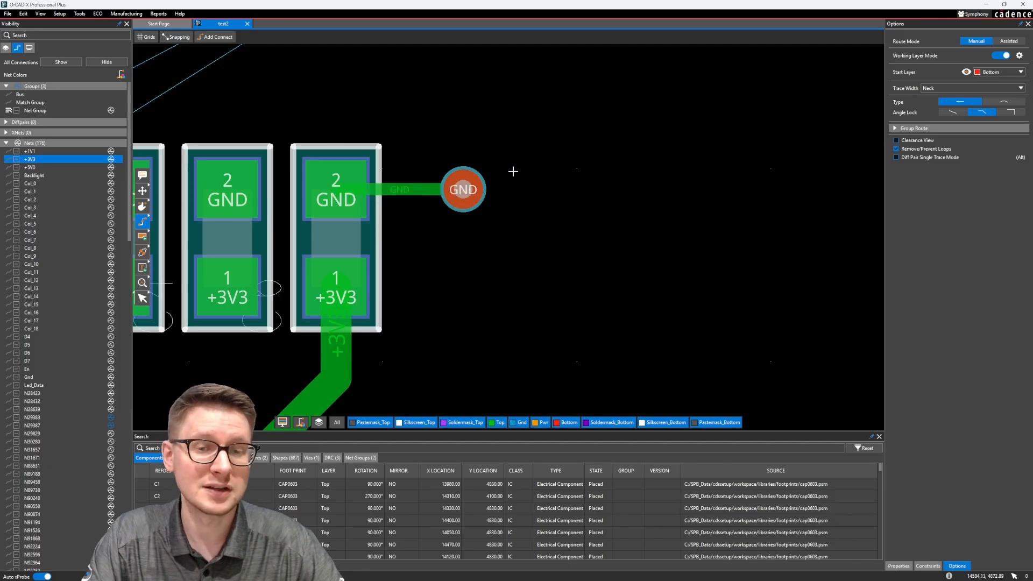
- Remove the VIA26 test via together with its GND trace from the last capacitor's pad 2
{"action": "scroll", "coordinate": [513, 171], "scroll_direction": "down", "scroll_amount": 1}
{"action": "left_click_drag", "start_coordinate": [520, 156], "coordinate": [459, 209]}
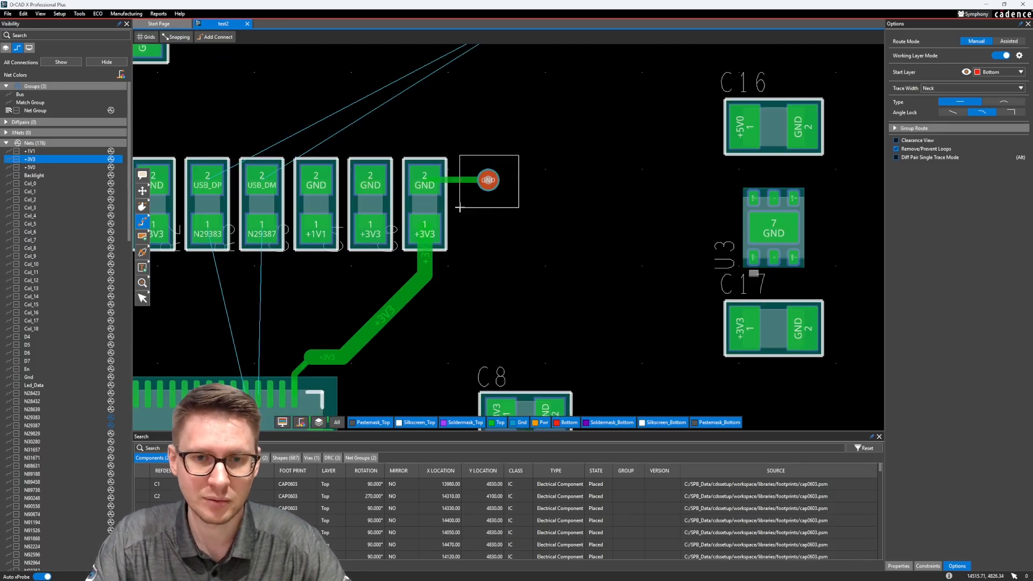
{"action": "key", "text": "Delete"}
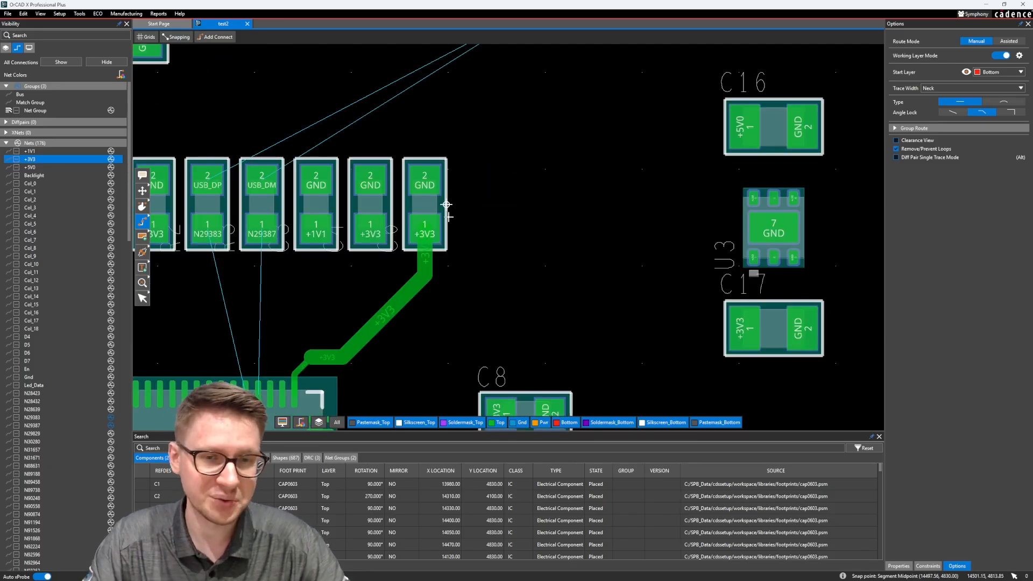
{"action": "middle_click_drag", "start_coordinate": [535, 183], "coordinate": [669, 178]}
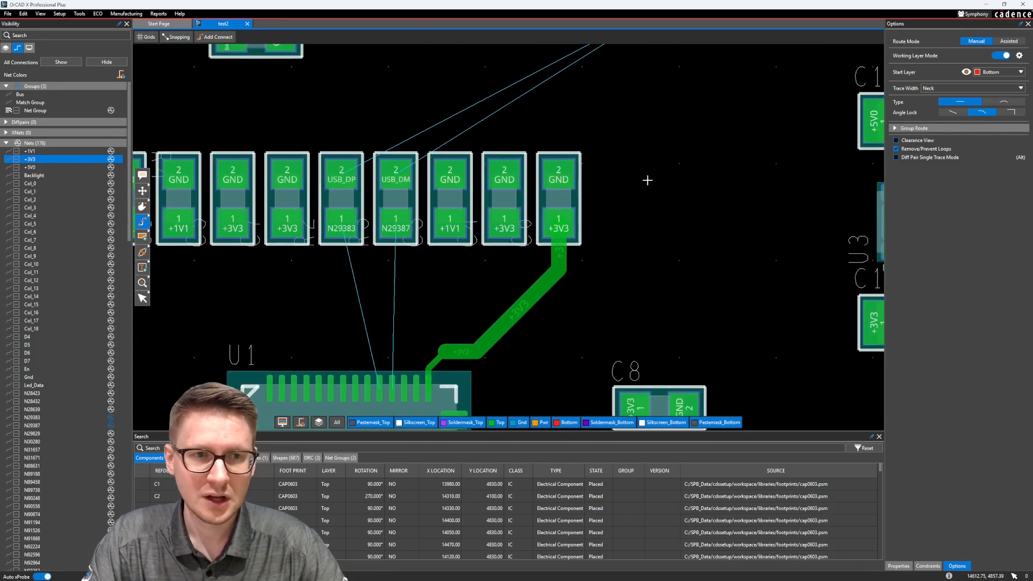
- Open the PCB constraints window on the physical constraint sets for all layers
{"action": "left_click", "coordinate": [79, 14]}
{"action": "left_click", "coordinate": [100, 23]}
{"action": "left_click_drag", "start_coordinate": [511, 85], "coordinate": [513, 75]}
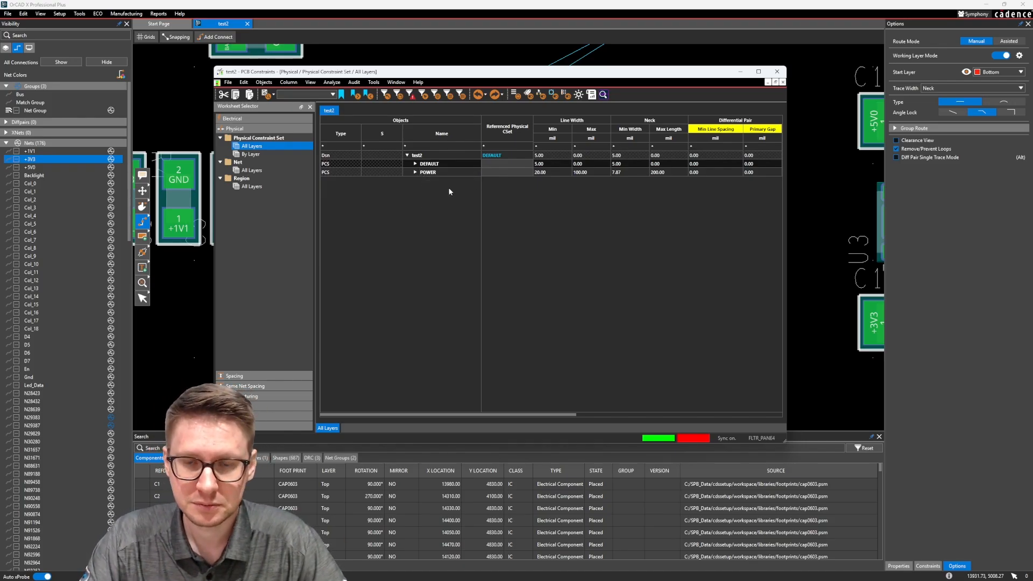
{"action": "right_click", "coordinate": [441, 172]}
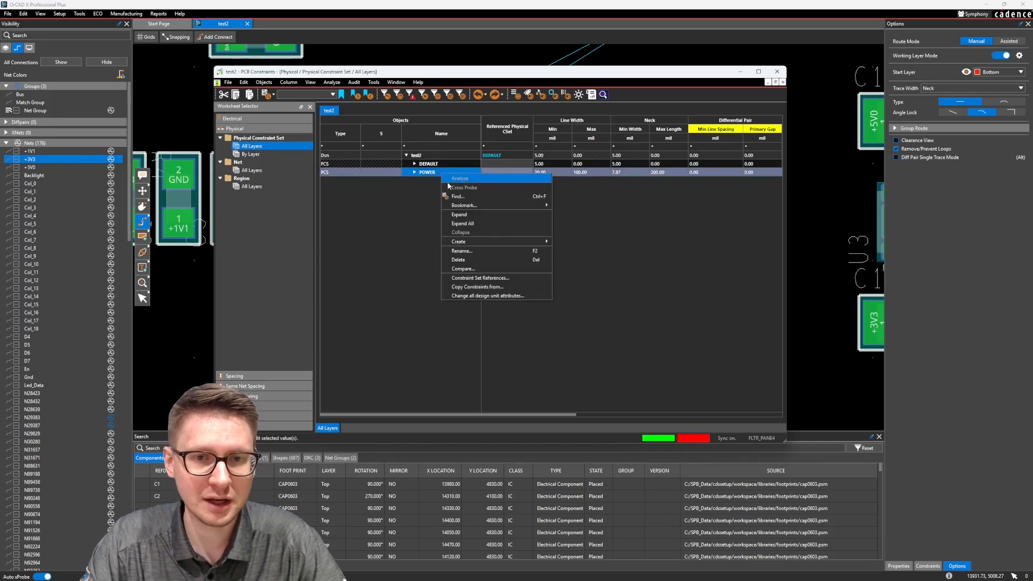
{"action": "mouse_move", "coordinate": [485, 241]}
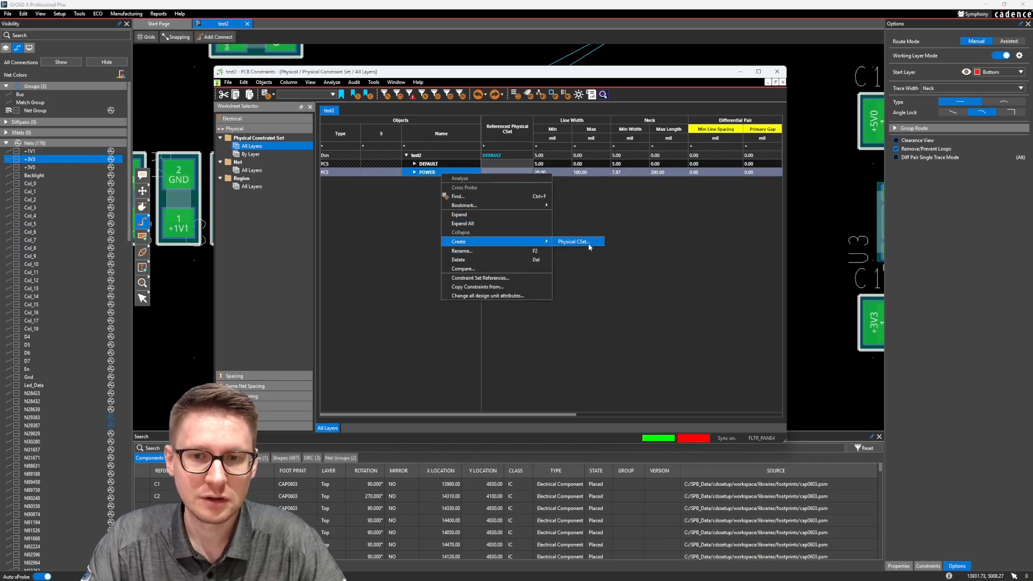
{"action": "left_click", "coordinate": [406, 179]}
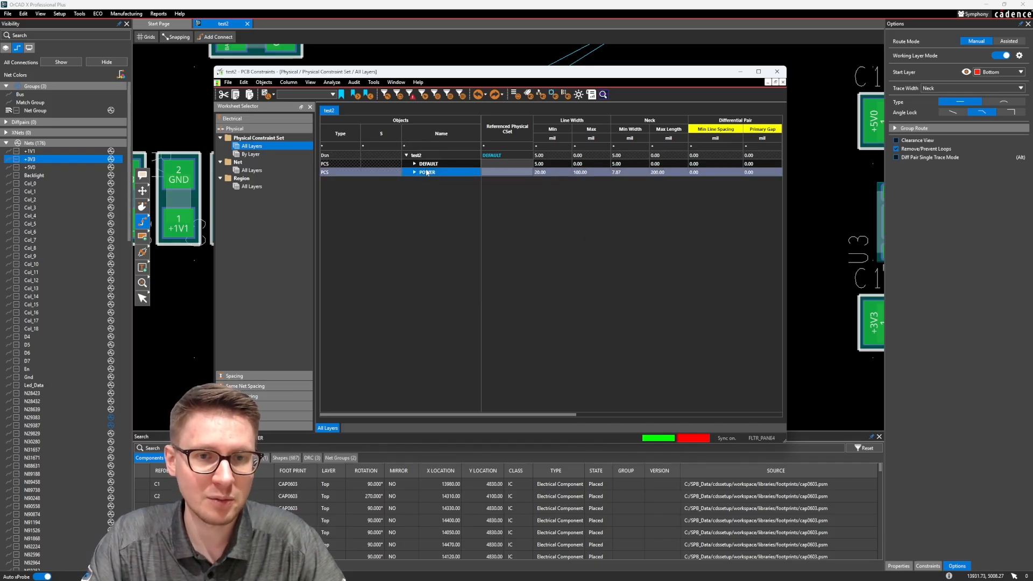
{"action": "right_click", "coordinate": [426, 170]}
{"action": "mouse_move", "coordinate": [450, 238]}
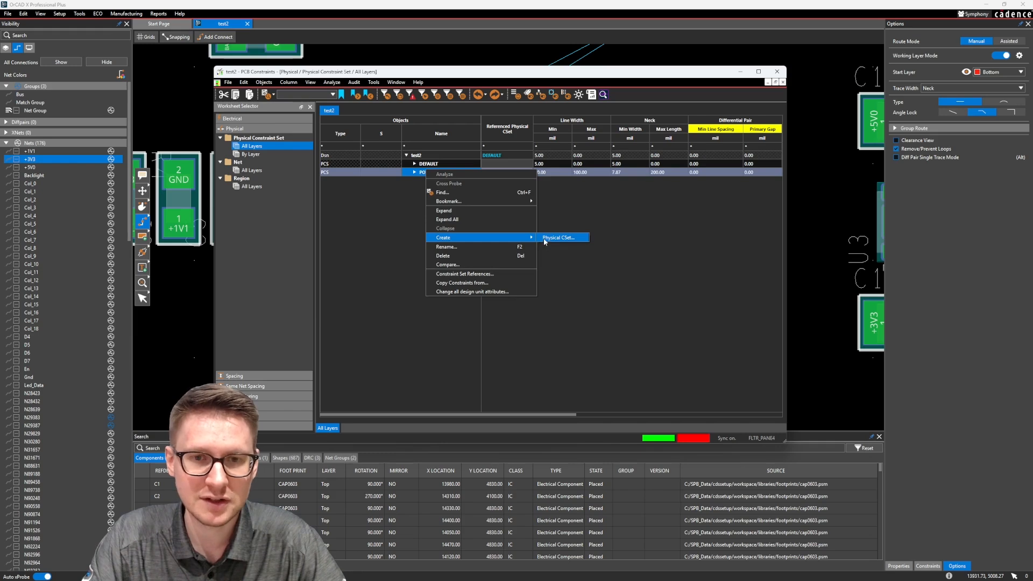
{"action": "left_click", "coordinate": [558, 199]}
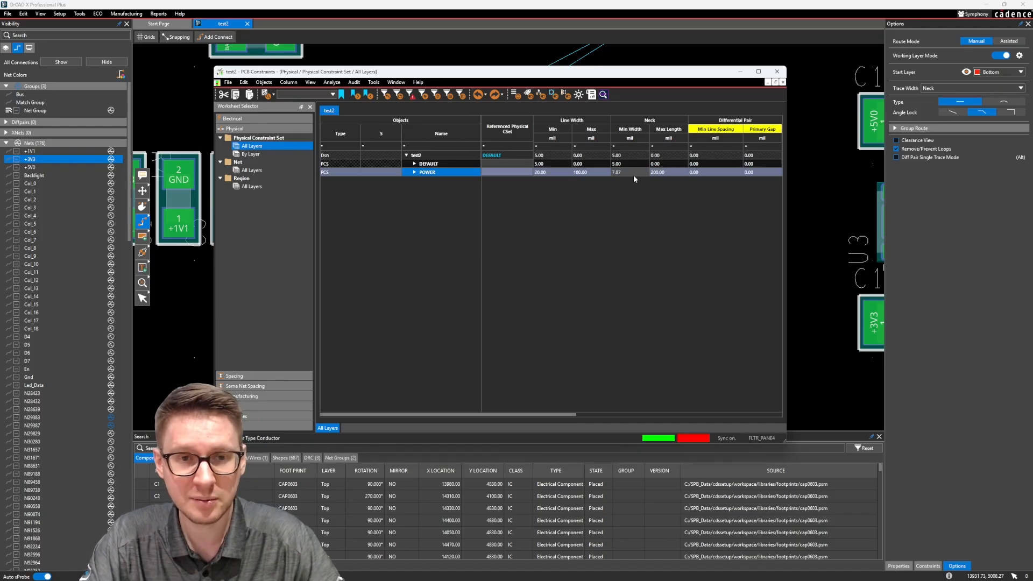
- Create a physical constraint set named SIG based on the DEFAULT set
{"action": "right_click", "coordinate": [439, 166]}
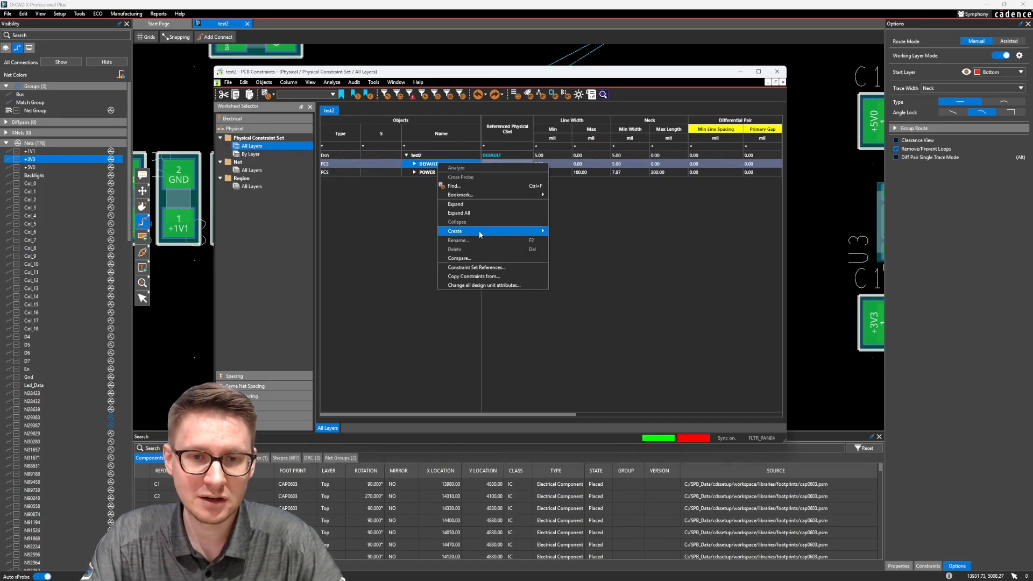
{"action": "mouse_move", "coordinate": [477, 232]}
{"action": "left_click", "coordinate": [568, 232]}
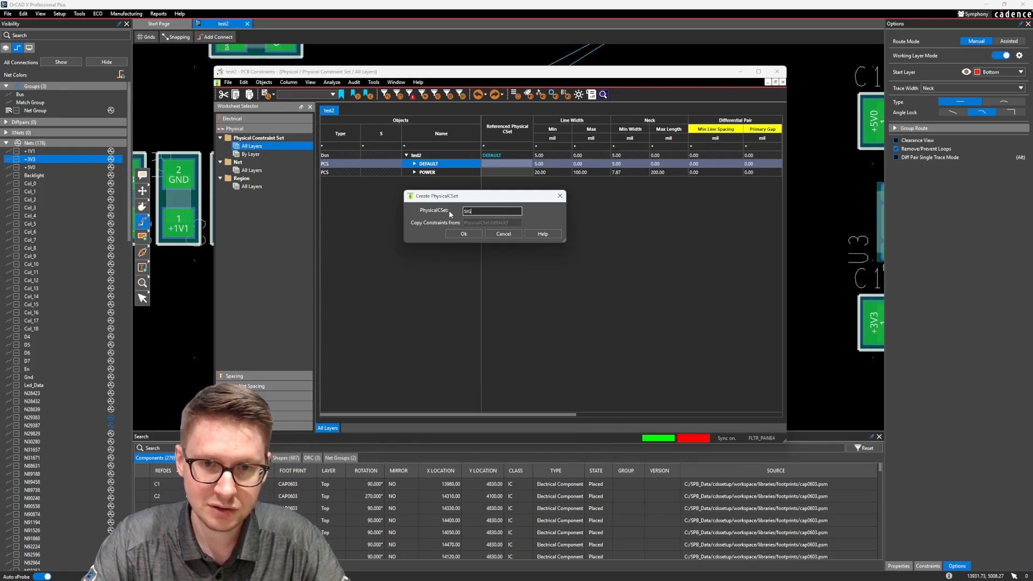
{"action": "type", "text": "SIG"}
{"action": "key", "text": "Return"}
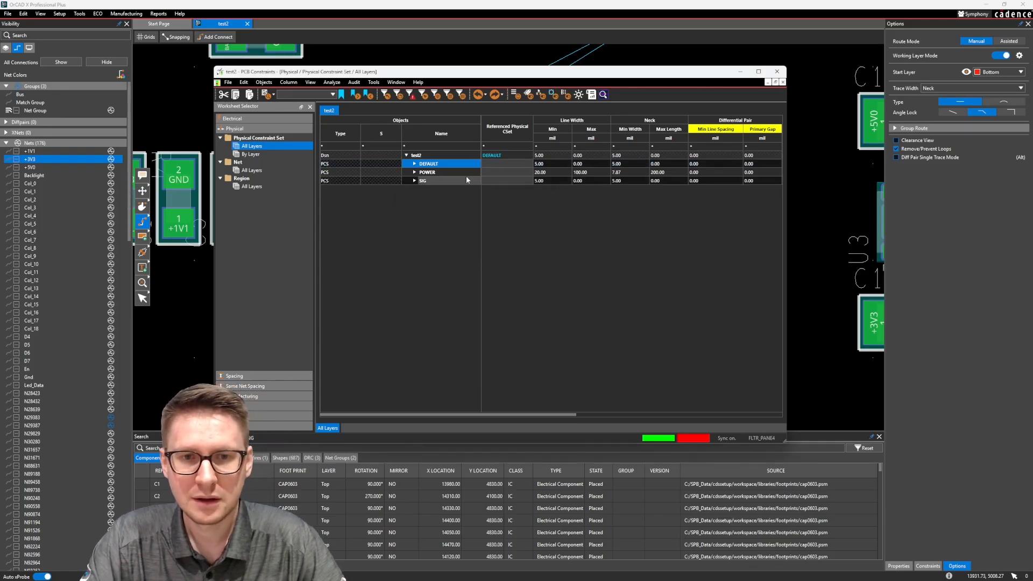
- Set both the minimum and maximum line width of the SIG constraint set to 7.87 mil
{"action": "left_click", "coordinate": [549, 181]}
{"action": "left_click", "coordinate": [549, 181]}
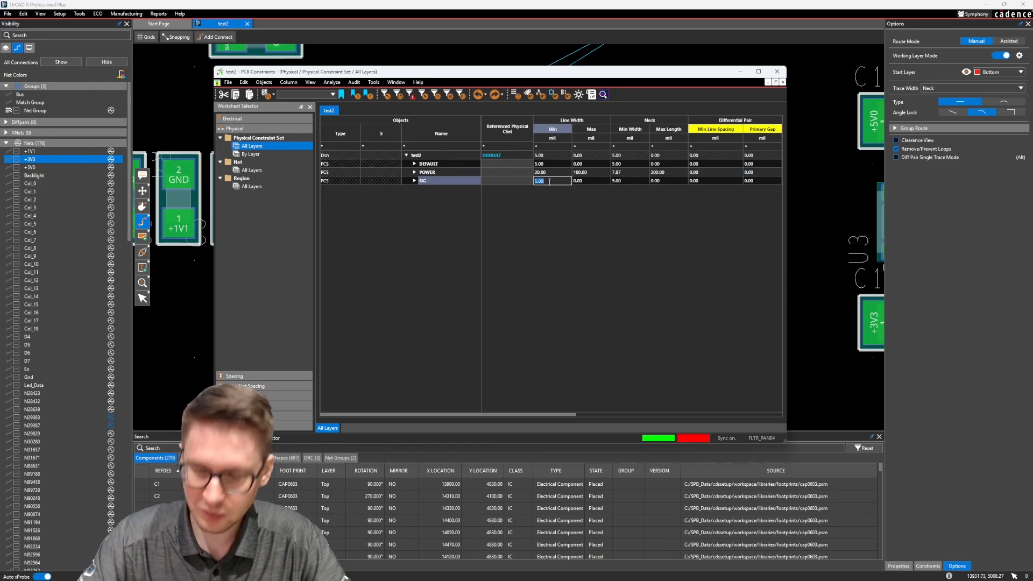
{"action": "type", "text": "7.87"}
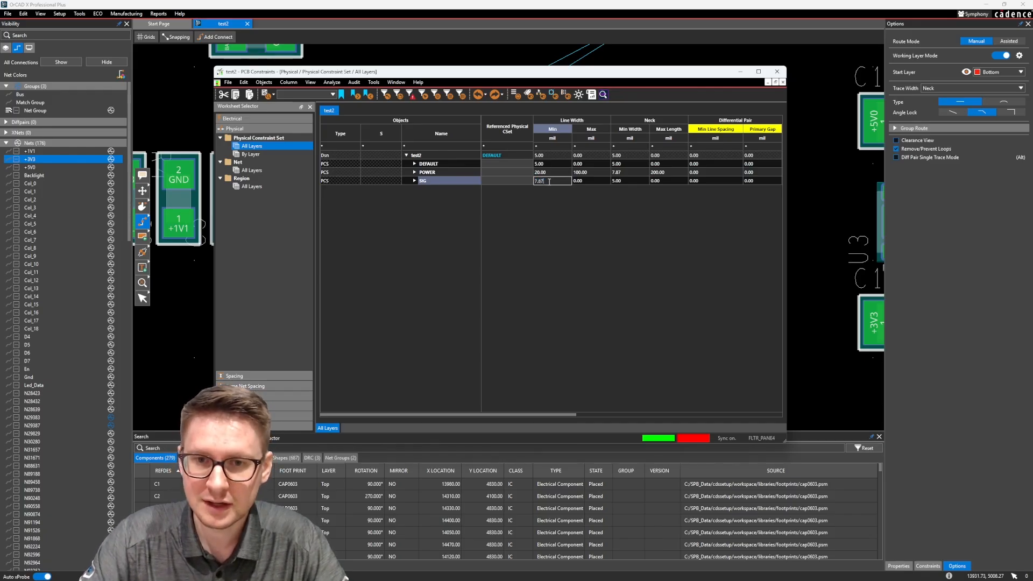
{"action": "key", "text": "Tab"}
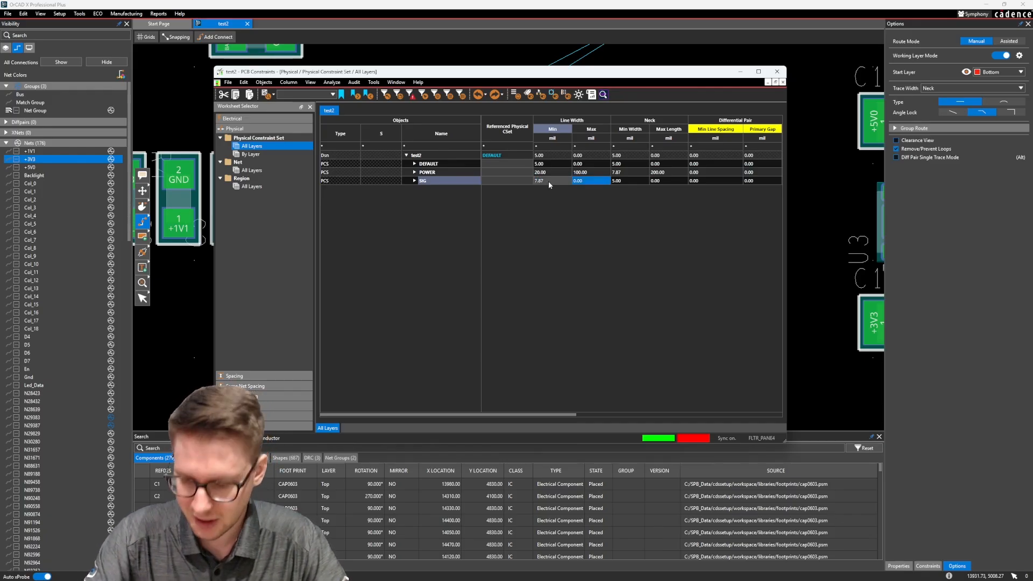
{"action": "type", "text": "7"}
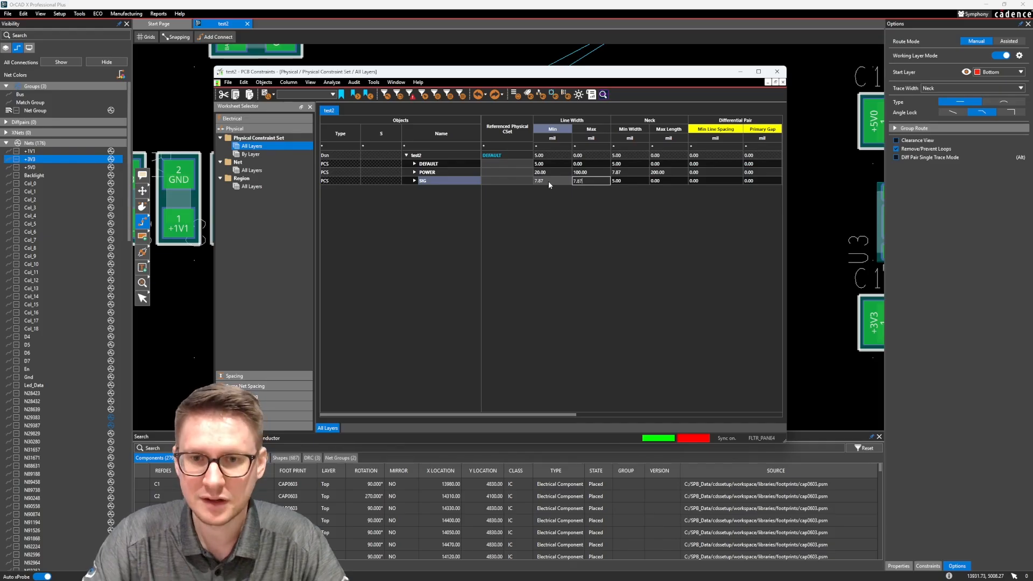
{"action": "type", "text": ".87"}
{"action": "key", "text": "Tab"}
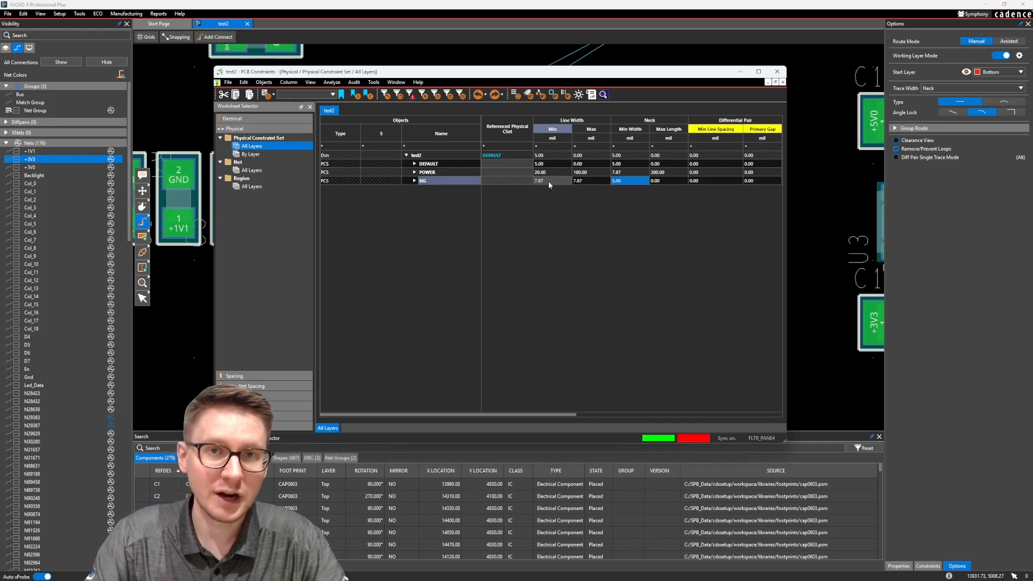
- Set the SIG set's minimum neck width to 6 mil and maximum neck length to 200 mil, and check its assigned via
{"action": "type", "text": "6"}
{"action": "key", "text": "Tab"}
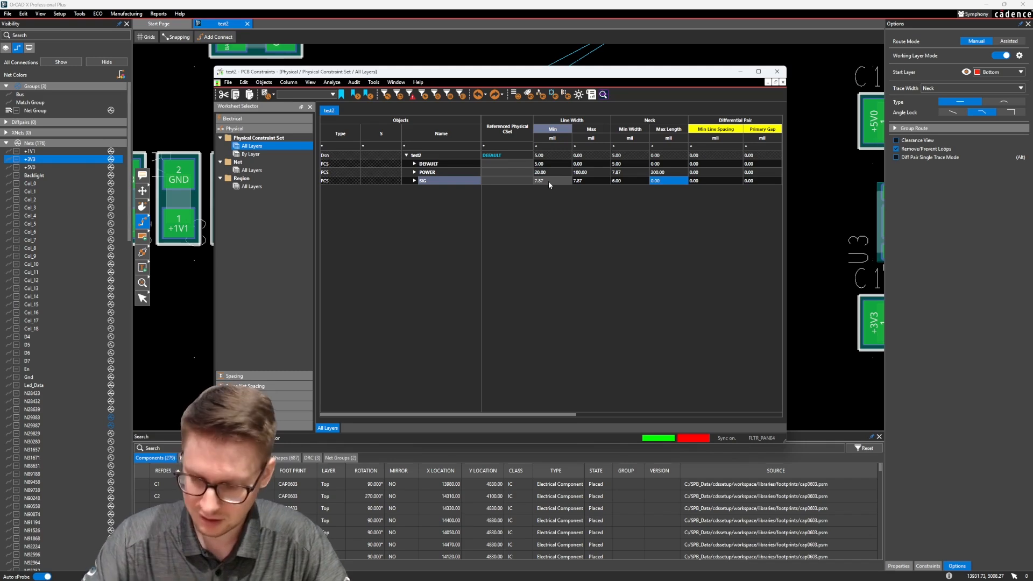
{"action": "type", "text": "200"}
{"action": "key", "text": "Tab"}
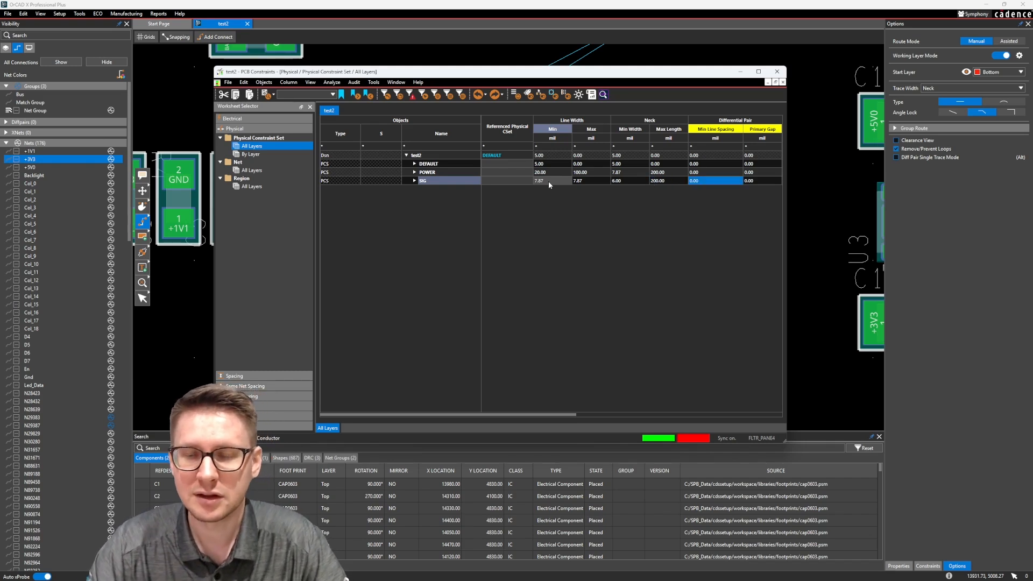
{"action": "left_click_drag", "start_coordinate": [524, 415], "coordinate": [684, 418]}
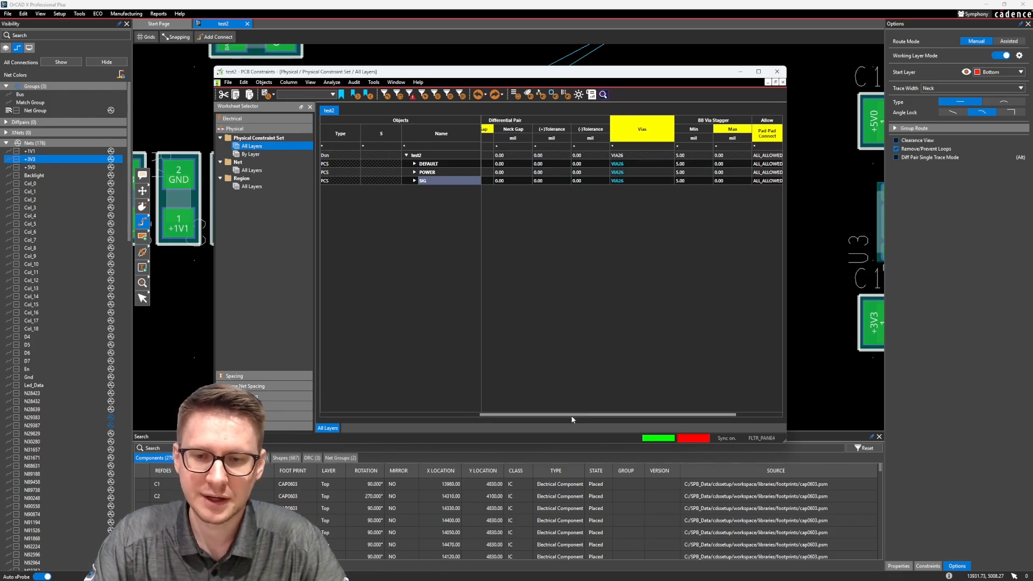
{"action": "mouse_move", "coordinate": [572, 417]}
{"action": "left_mouse_down"}
{"action": "mouse_move", "coordinate": [624, 415]}
{"action": "mouse_move", "coordinate": [573, 416]}
{"action": "left_mouse_up"}
- Assign the SIG physical constraint set to the SIGNAL net group and close the constraints window
{"action": "left_click", "coordinate": [258, 171]}
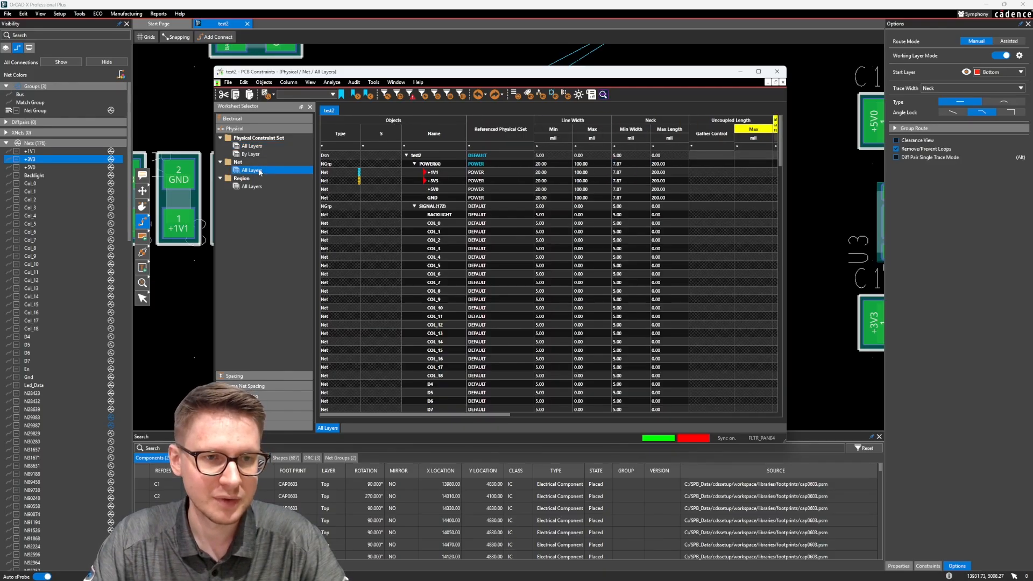
{"action": "left_click", "coordinate": [415, 164]}
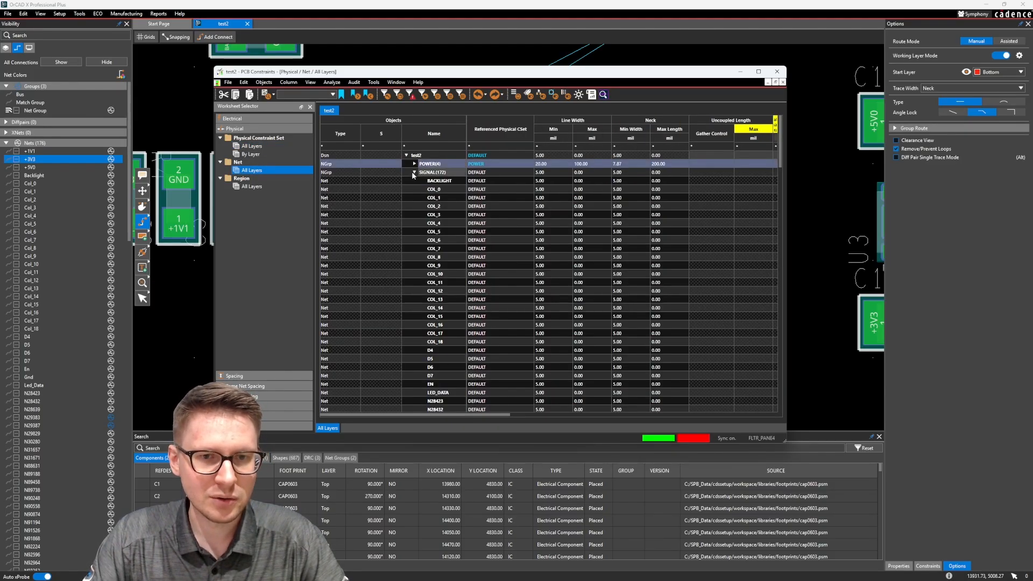
{"action": "left_click", "coordinate": [415, 173]}
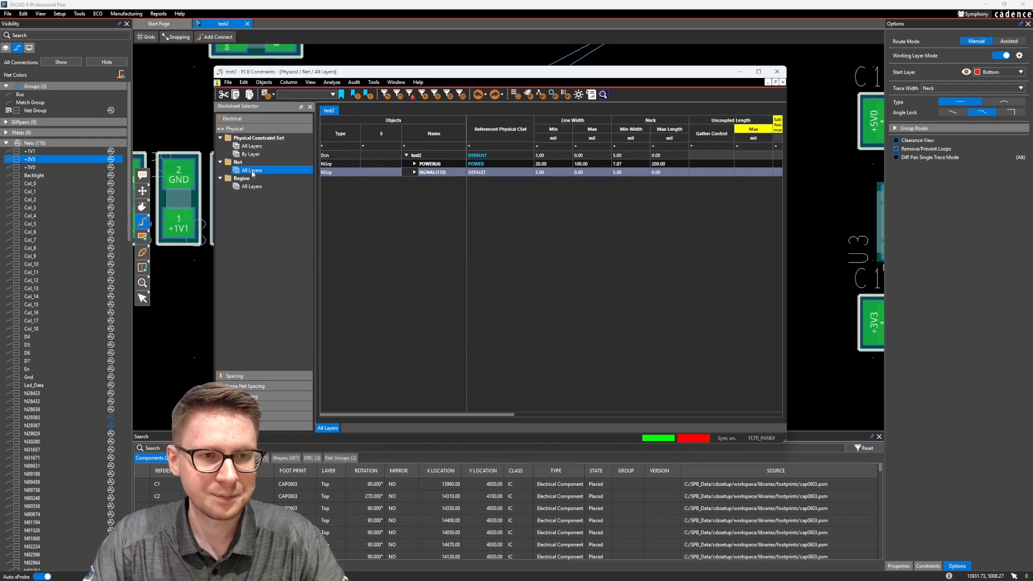
{"action": "left_click", "coordinate": [478, 173]}
{"action": "left_click", "coordinate": [478, 173]}
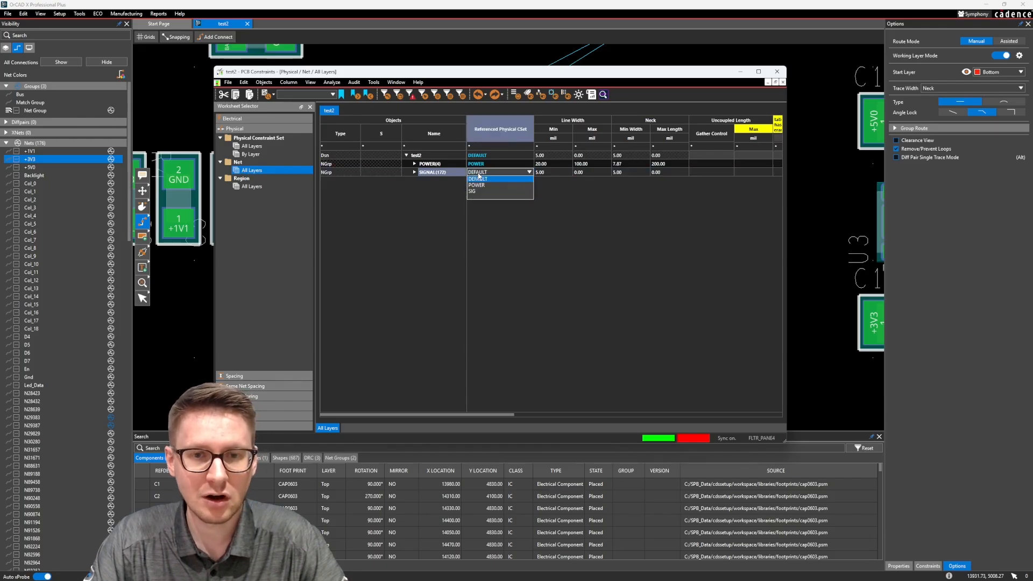
{"action": "left_click", "coordinate": [478, 192]}
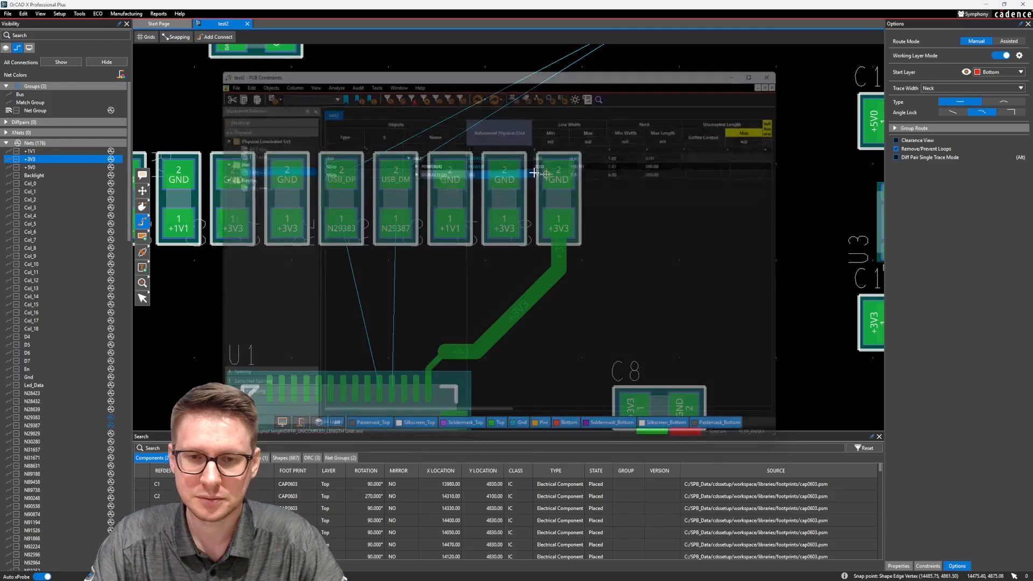
{"action": "left_click", "coordinate": [777, 71]}
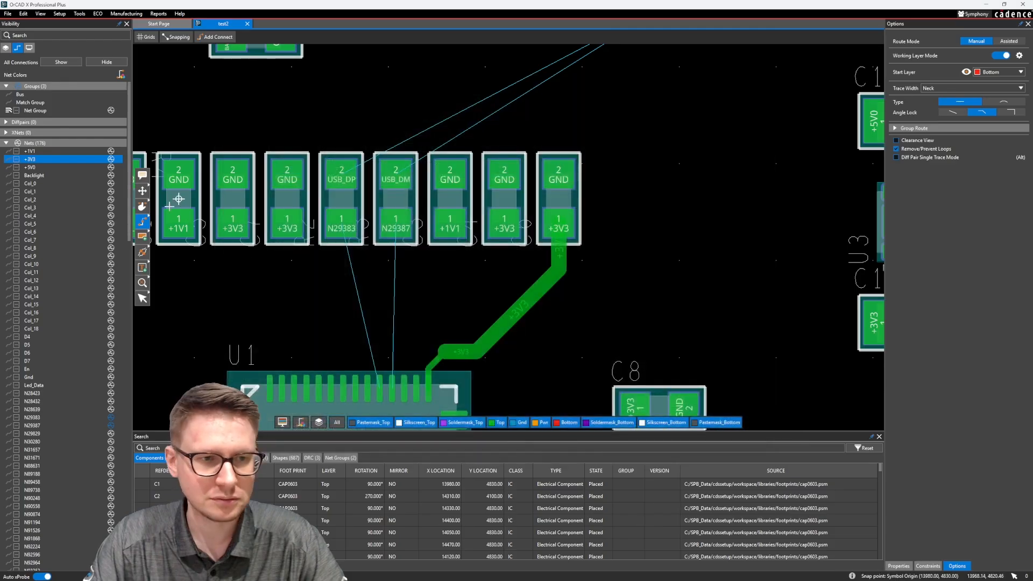
- Route a test trace from U1's SDA pin 39 with the trace width set to Auto, ending it in a via
{"action": "scroll", "coordinate": [466, 218], "scroll_direction": "up", "scroll_amount": 5}
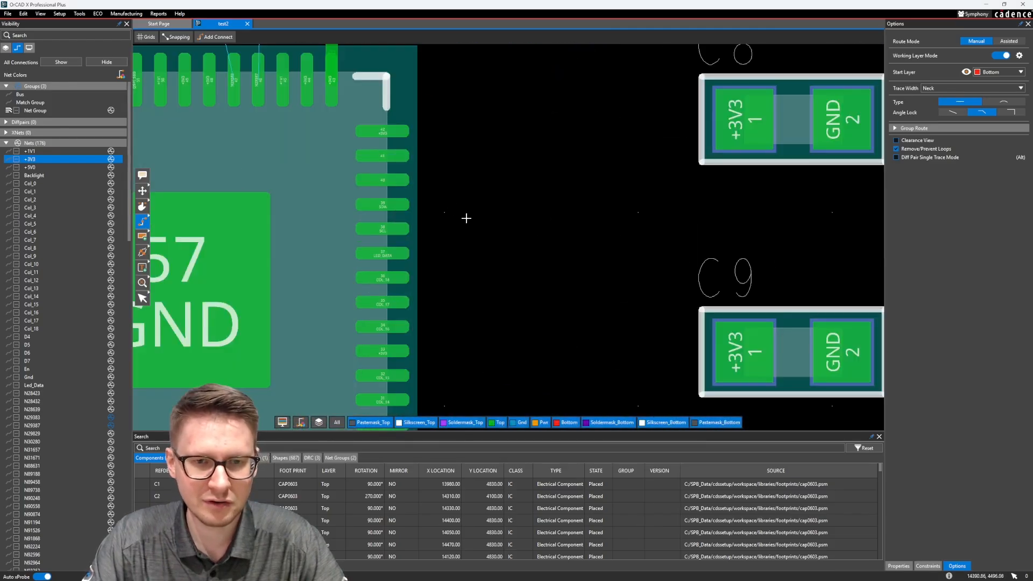
{"action": "scroll", "coordinate": [423, 157], "scroll_direction": "up", "scroll_amount": 1}
{"action": "middle_click_drag", "start_coordinate": [460, 173], "coordinate": [461, 139]}
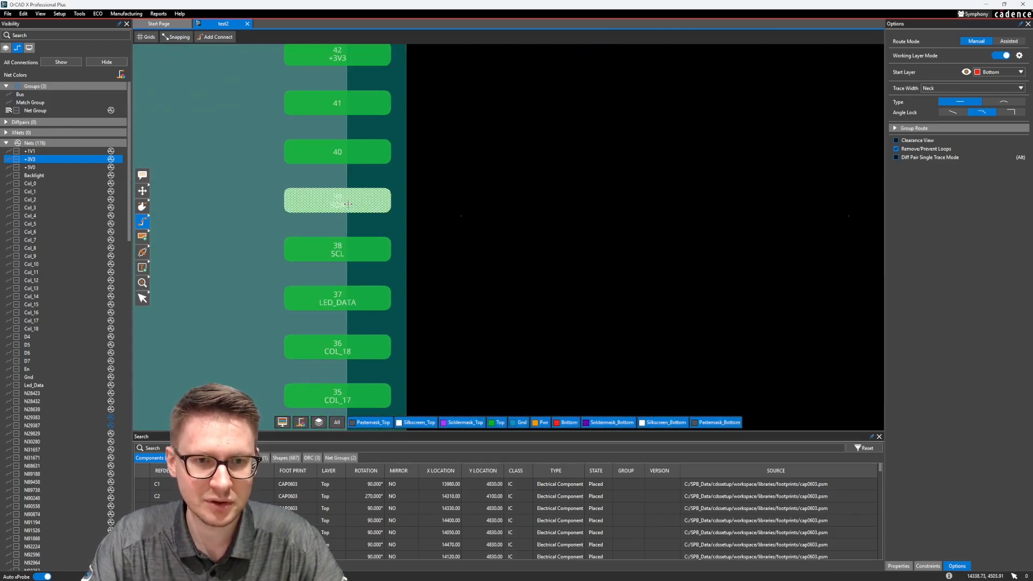
{"action": "left_click", "coordinate": [349, 204]}
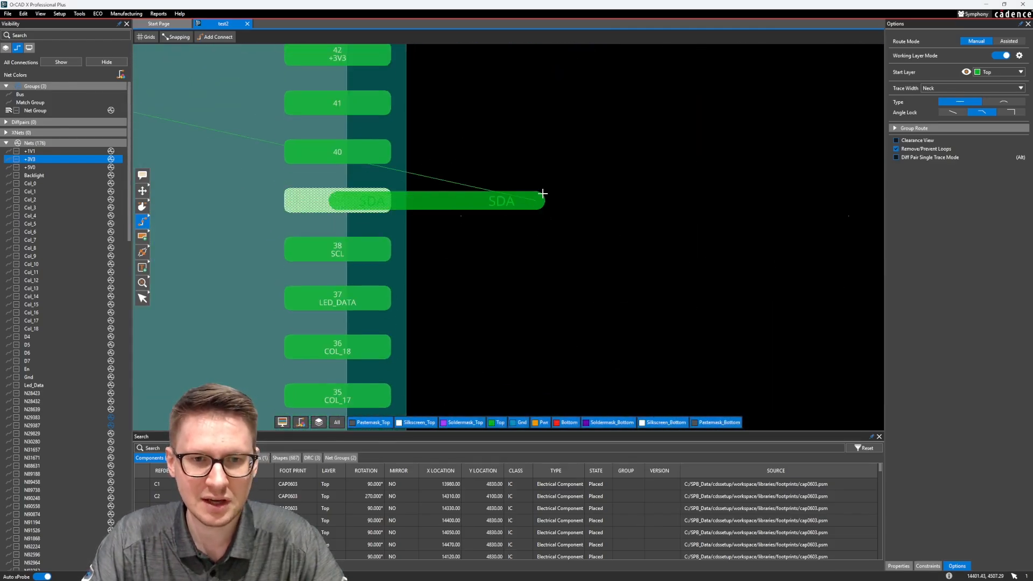
{"action": "left_click", "coordinate": [993, 89]}
{"action": "left_click", "coordinate": [964, 98]}
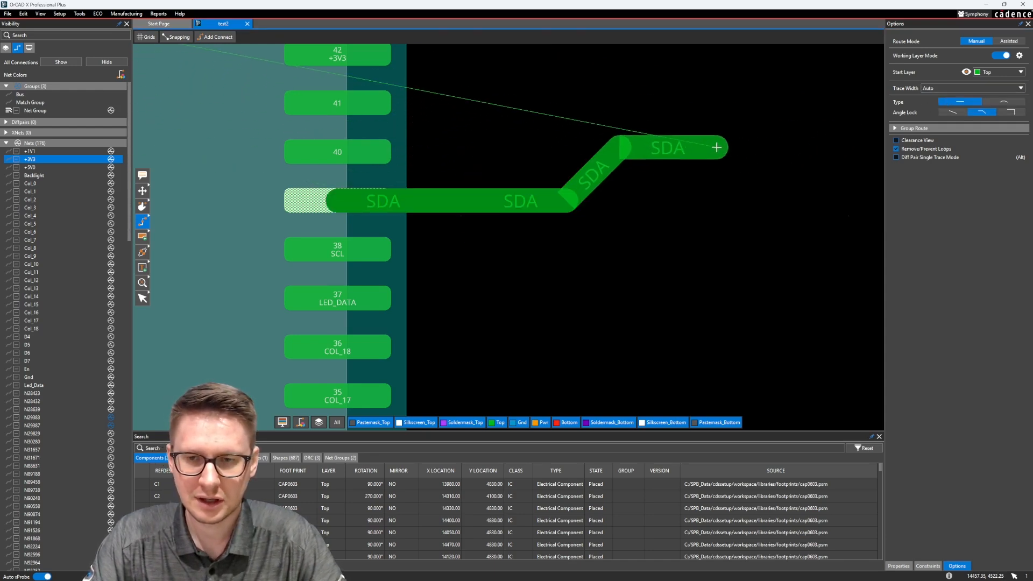
{"action": "double_click", "coordinate": [738, 128]}
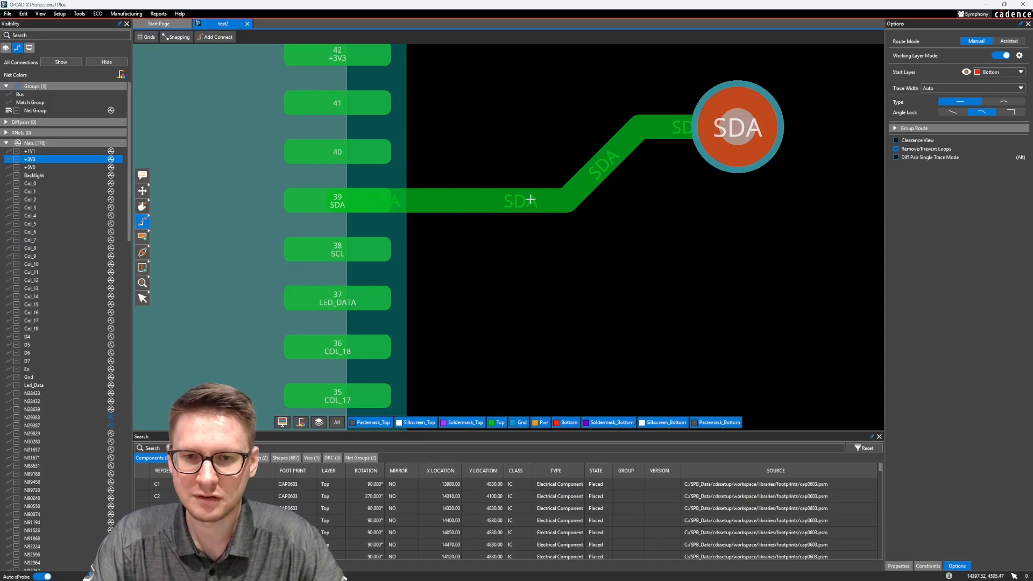
- Inspect the properties of the SDA trace segment and its via to check the width and padstack
{"action": "key", "text": "Escape"}
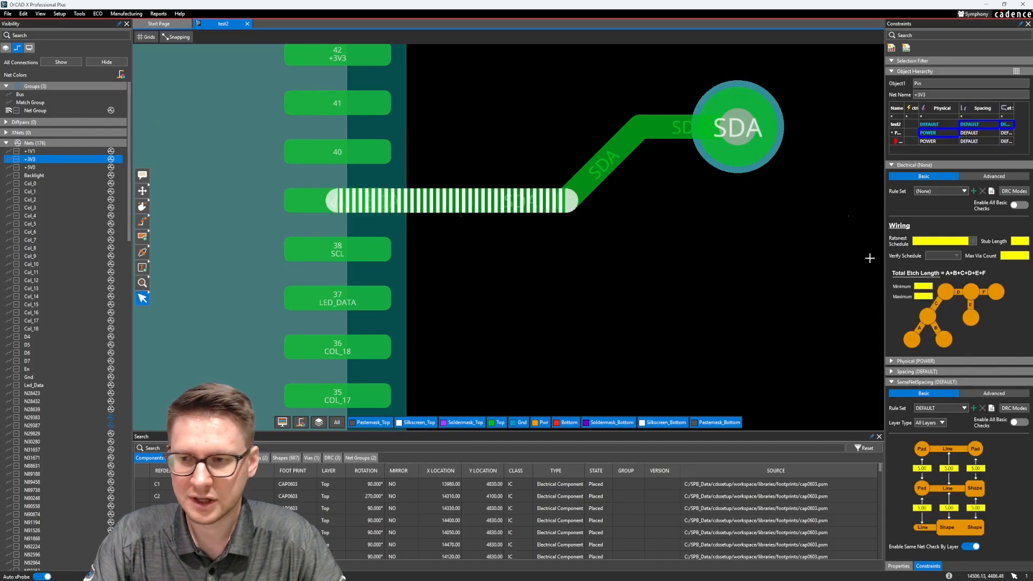
{"action": "left_click", "coordinate": [899, 566]}
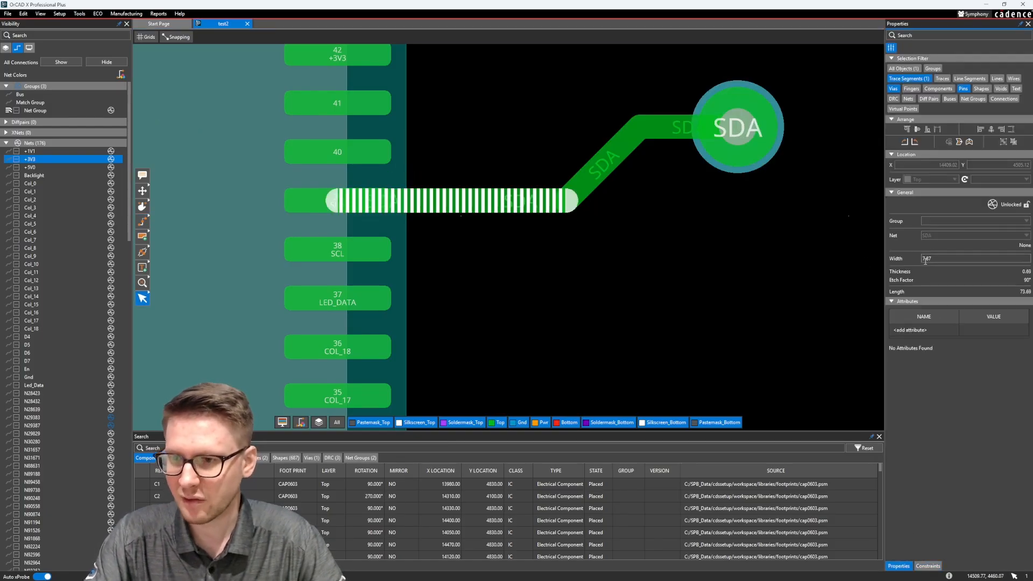
{"action": "left_click", "coordinate": [738, 128]}
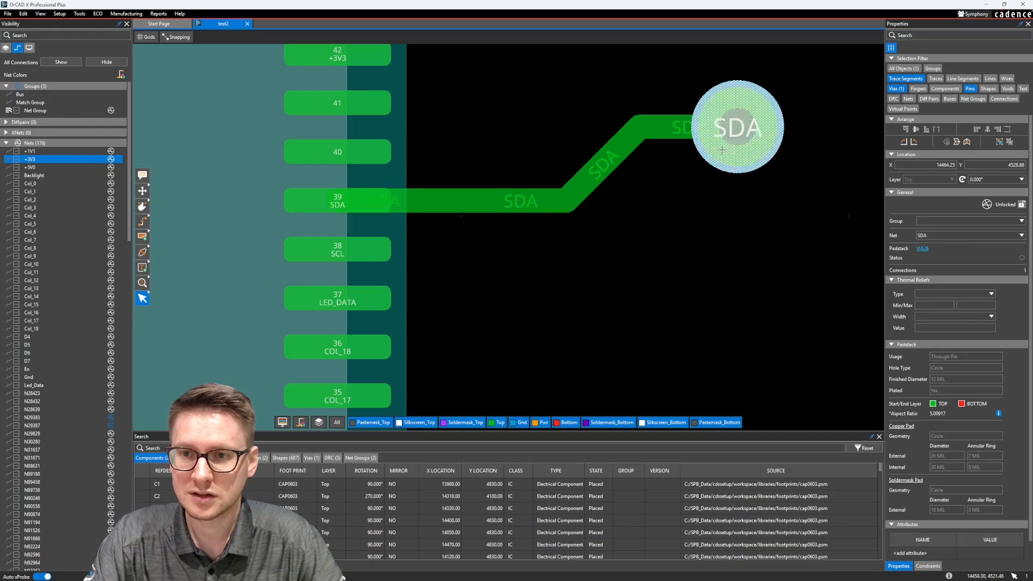
{"action": "left_click", "coordinate": [683, 255]}
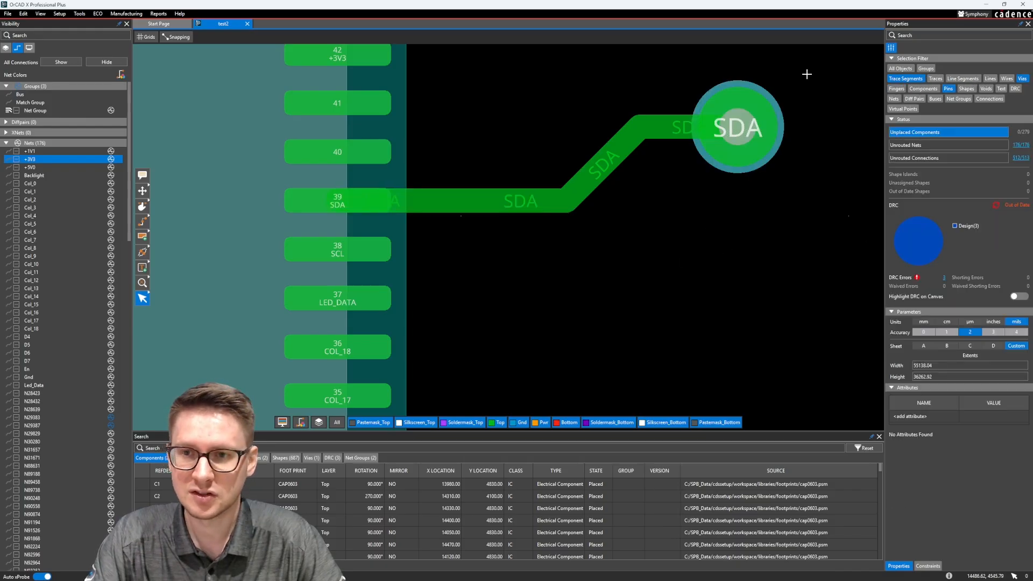
- Delete the SDA test trace together with its via beside U1
{"action": "left_click_drag", "start_coordinate": [814, 69], "coordinate": [531, 248]}
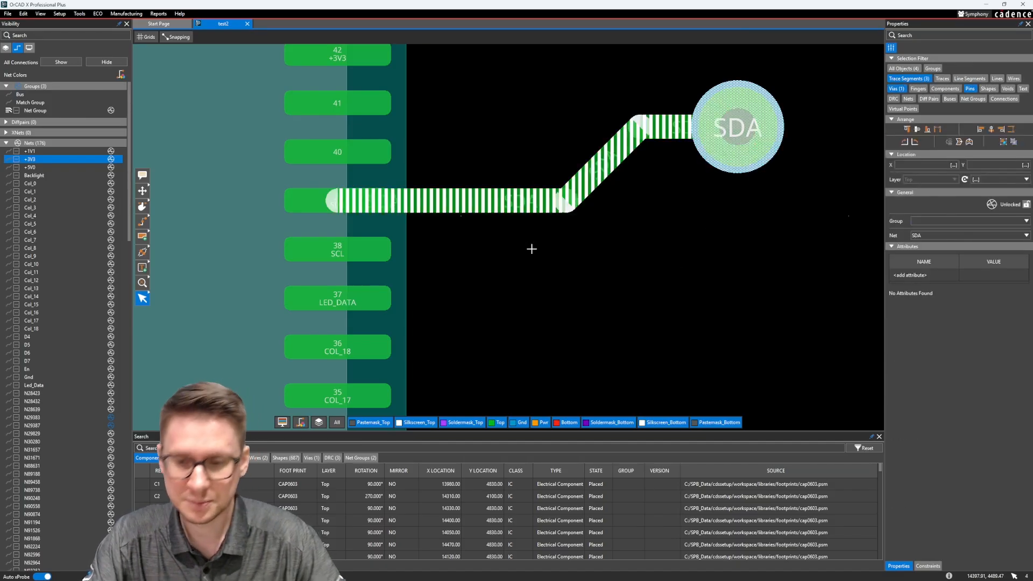
{"action": "key", "text": "Delete"}
{"action": "scroll", "coordinate": [532, 249], "scroll_direction": "down", "scroll_amount": 3}
{"action": "scroll", "coordinate": [572, 228], "scroll_direction": "down", "scroll_amount": 2}
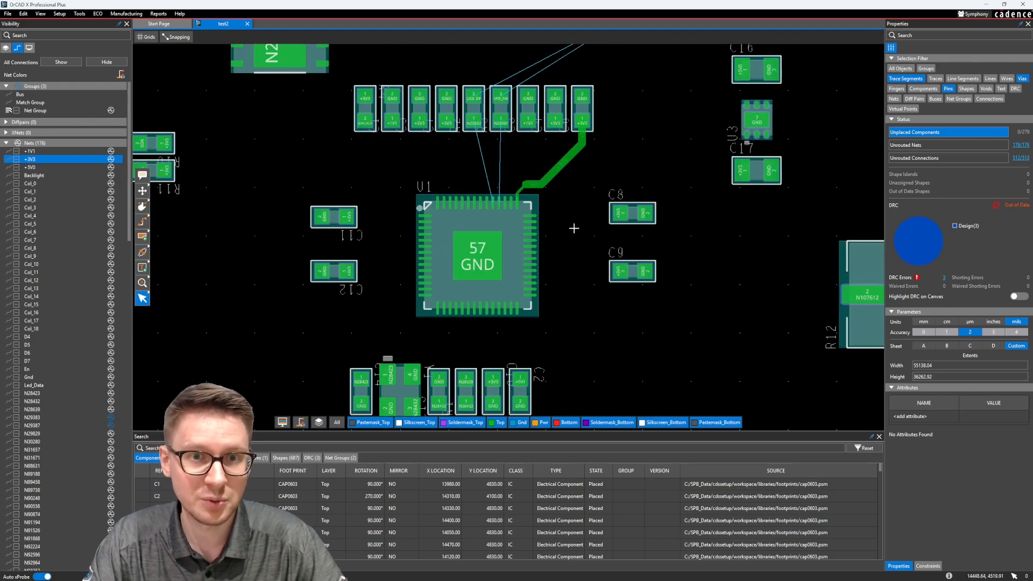
{"action": "scroll", "coordinate": [550, 281], "scroll_direction": "up", "scroll_amount": 1}
{"action": "scroll", "coordinate": [550, 281], "scroll_direction": "up", "scroll_amount": 3}
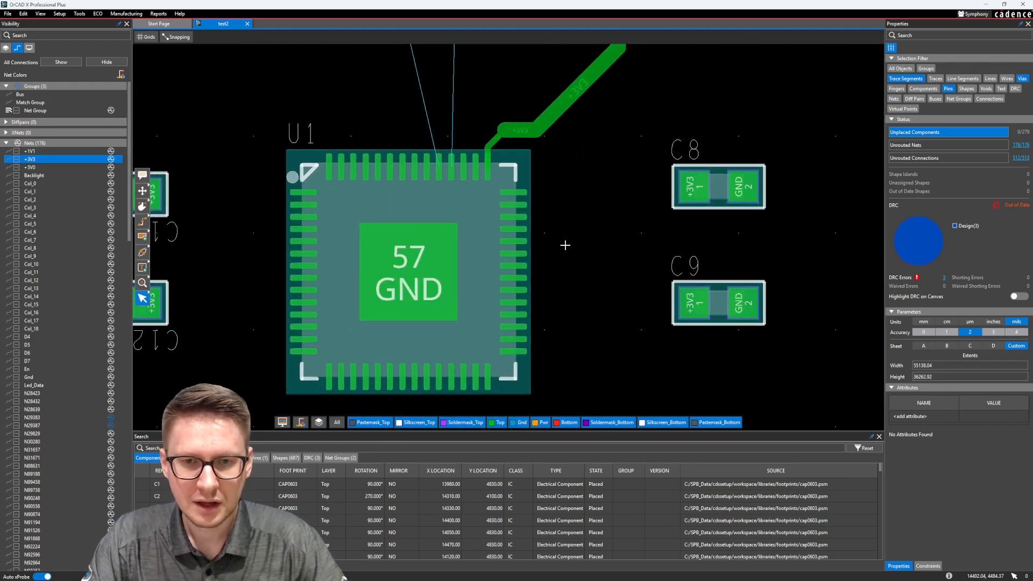
- Open the net spacing constraints for all layers and collapse the POWER and SIGNAL net groups
{"action": "middle_click_drag", "start_coordinate": [574, 215], "coordinate": [579, 201]}
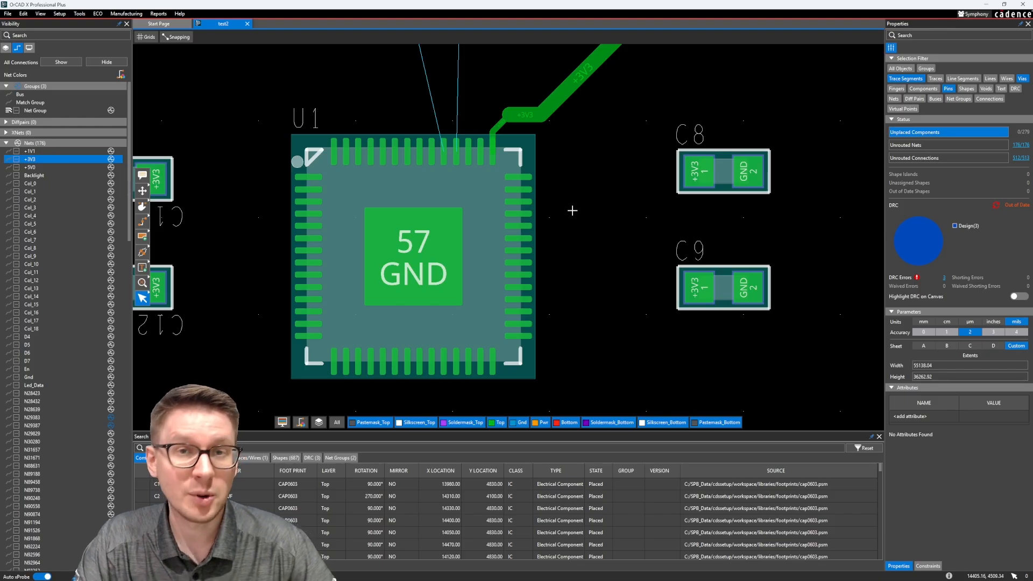
{"action": "left_click", "coordinate": [79, 13]}
{"action": "left_click", "coordinate": [119, 45]}
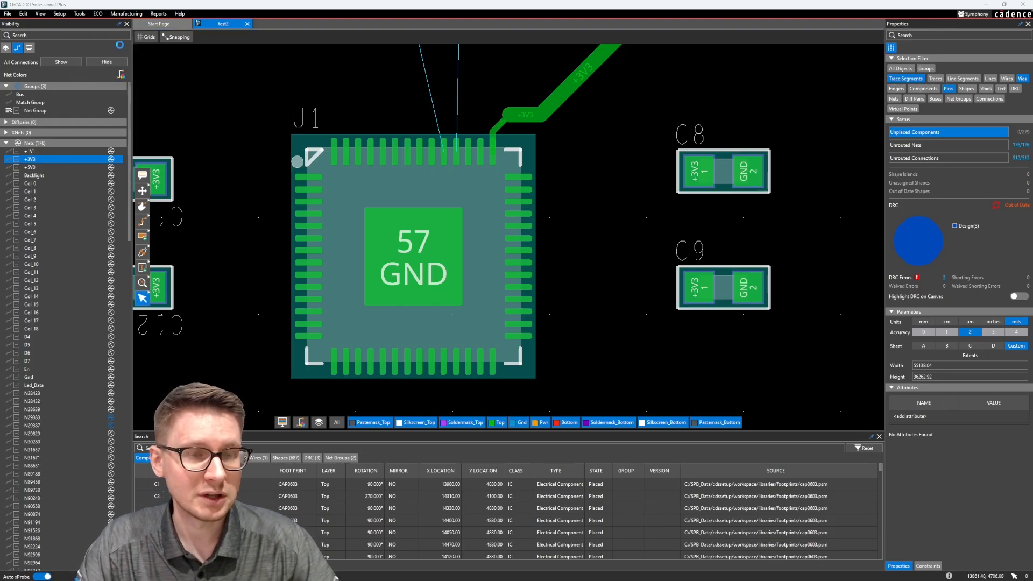
{"action": "left_click", "coordinate": [240, 377]}
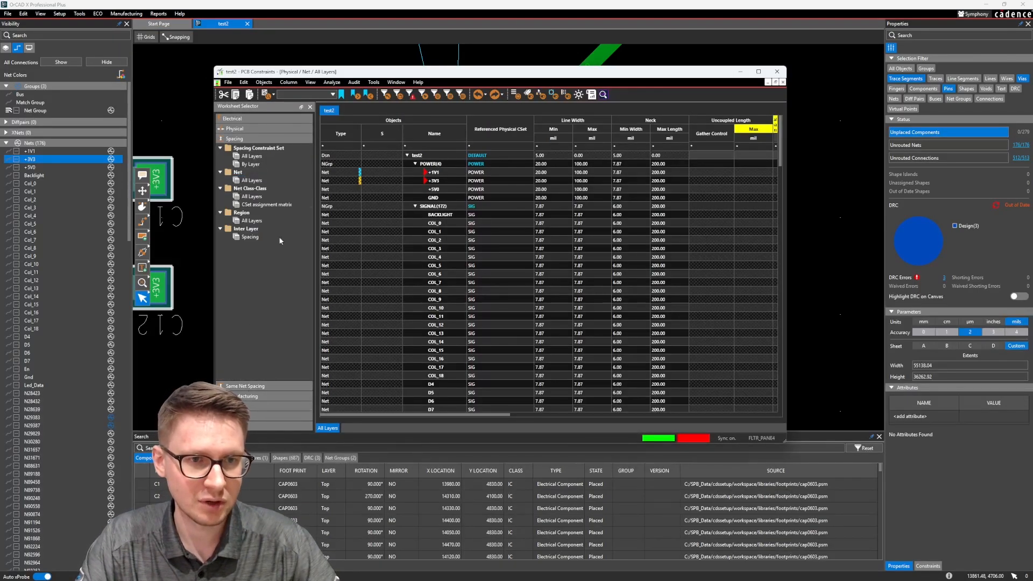
{"action": "left_click", "coordinate": [252, 180]}
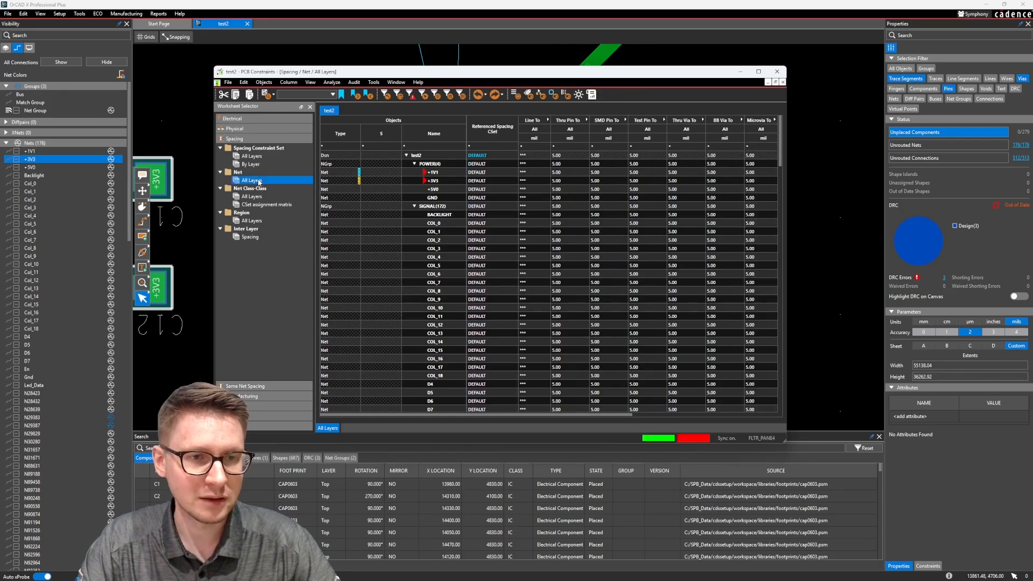
{"action": "left_click", "coordinate": [415, 163]}
{"action": "left_click", "coordinate": [414, 173]}
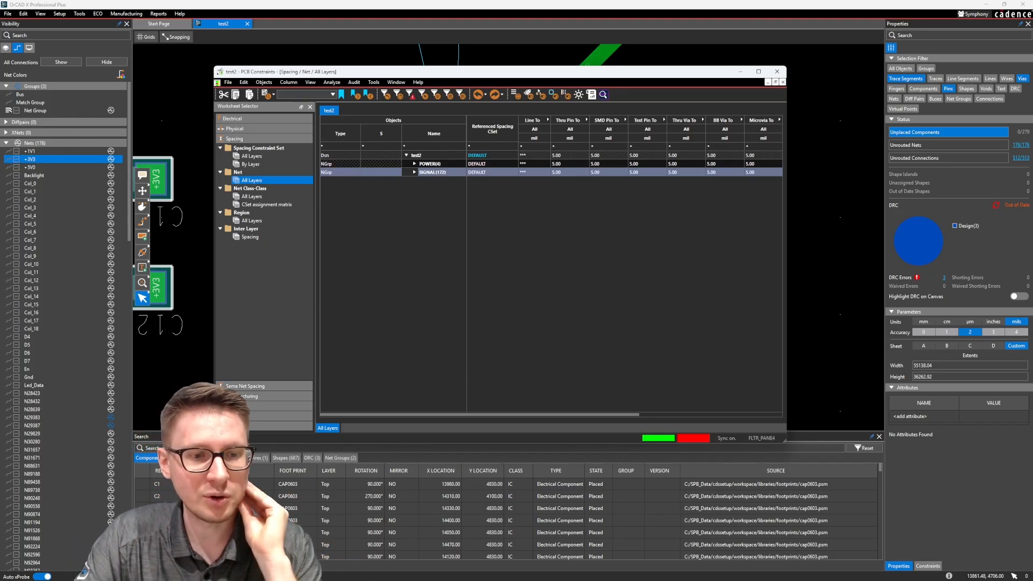
- Review the same net spacing constraints of the net groups for all layers
{"action": "left_click", "coordinate": [241, 387]}
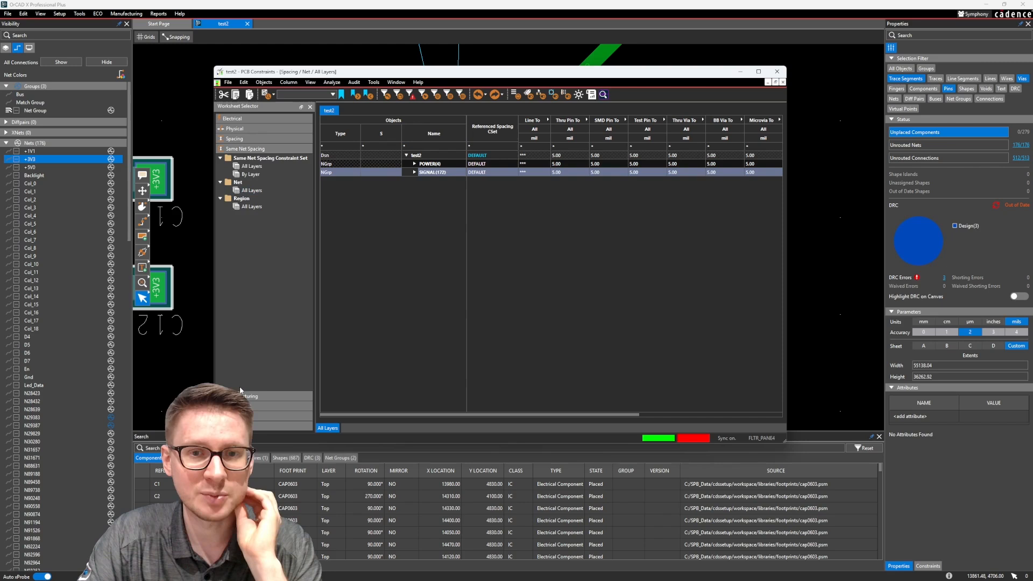
{"action": "left_click", "coordinate": [265, 191]}
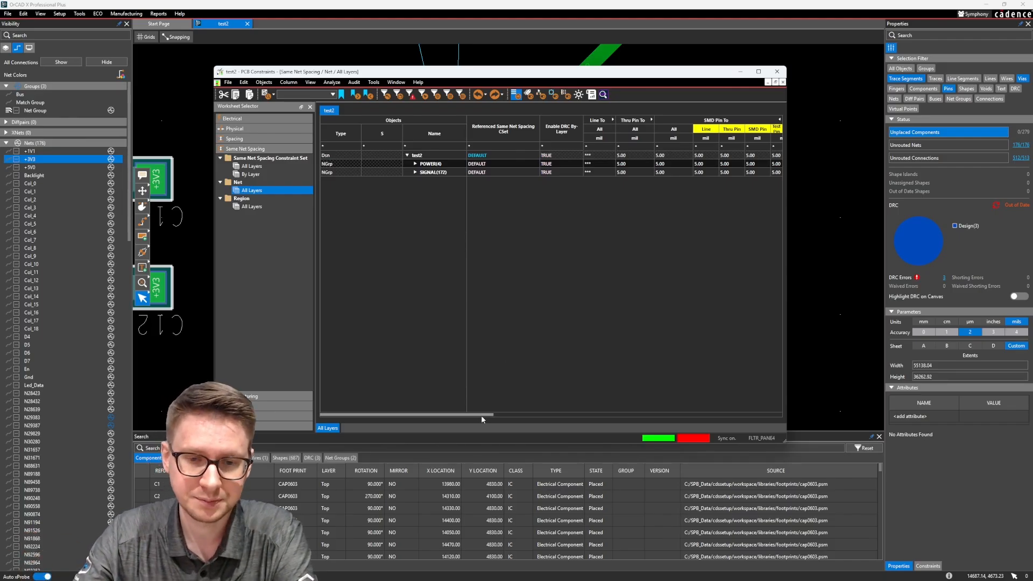
{"action": "mouse_move", "coordinate": [481, 415]}
{"action": "left_mouse_down"}
{"action": "mouse_move", "coordinate": [551, 402]}
{"action": "mouse_move", "coordinate": [482, 412]}
{"action": "left_mouse_up"}
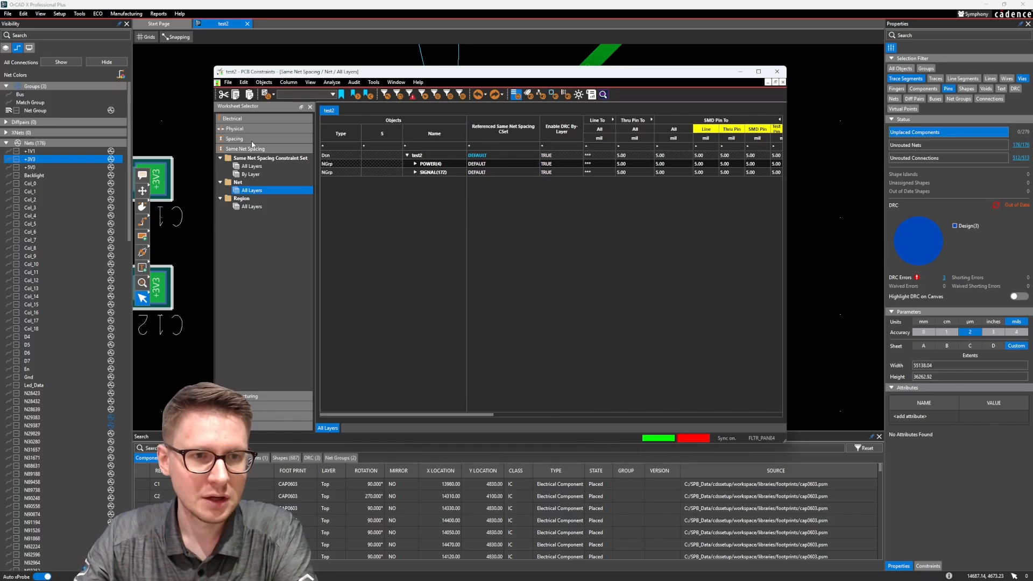
- Create a spacing constraint set named POWER from DEFAULT in the all-layers spacing sets, enlarging the constraints window
{"action": "left_click", "coordinate": [252, 141]}
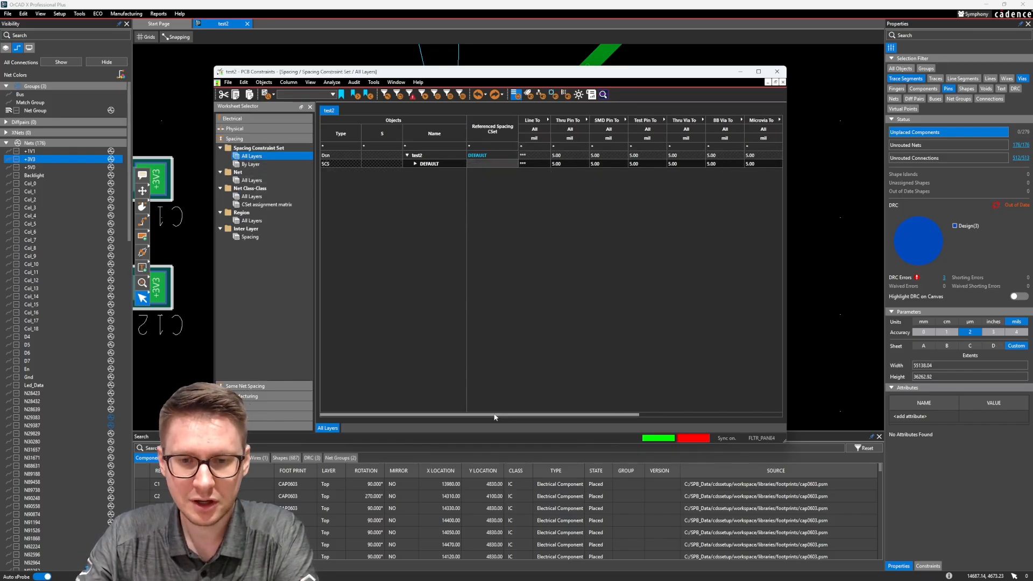
{"action": "mouse_move", "coordinate": [493, 415]}
{"action": "left_mouse_down"}
{"action": "mouse_move", "coordinate": [556, 415]}
{"action": "mouse_move", "coordinate": [485, 424]}
{"action": "left_mouse_up"}
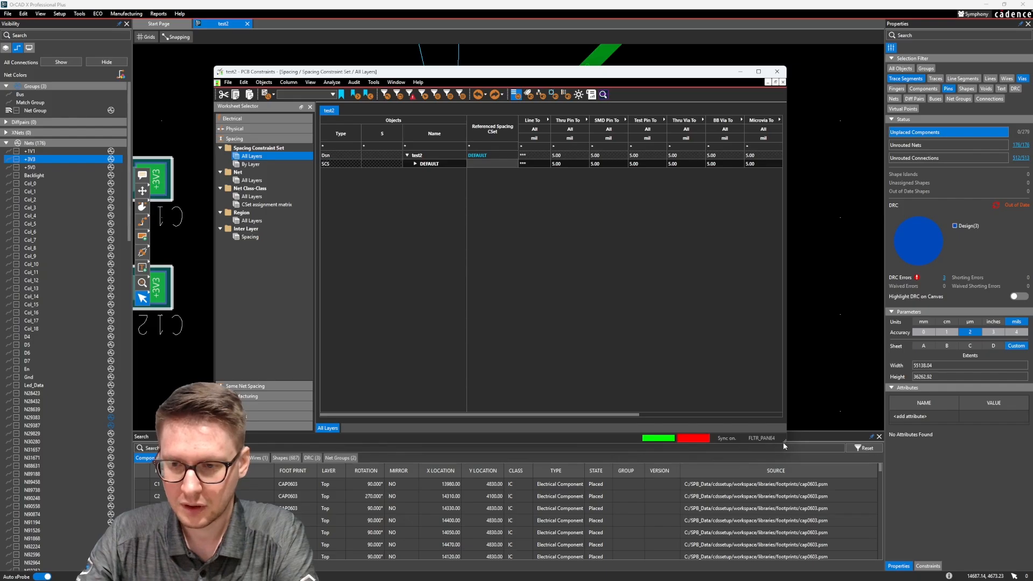
{"action": "left_click_drag", "start_coordinate": [787, 442], "coordinate": [863, 485]}
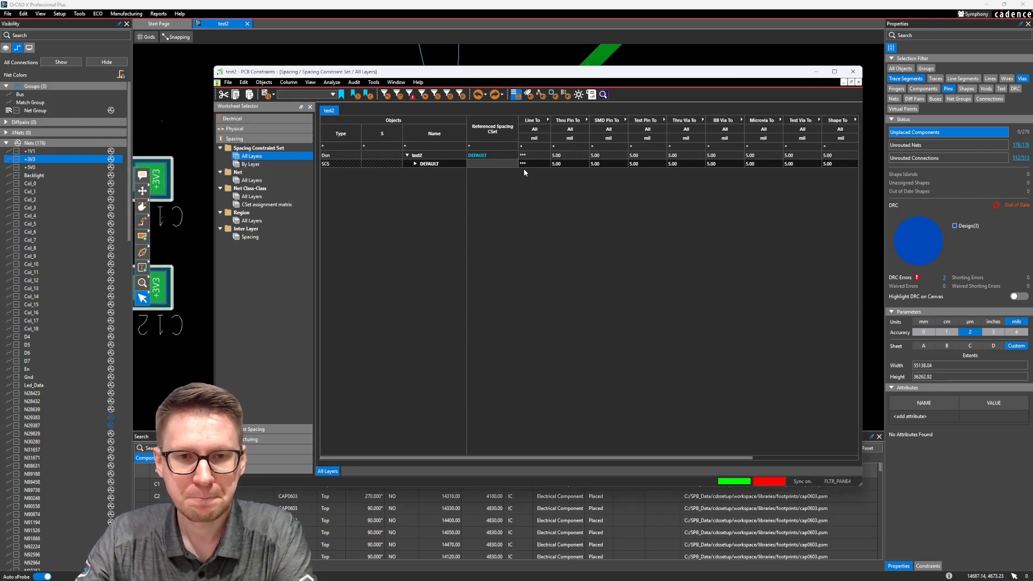
{"action": "right_click", "coordinate": [428, 166]}
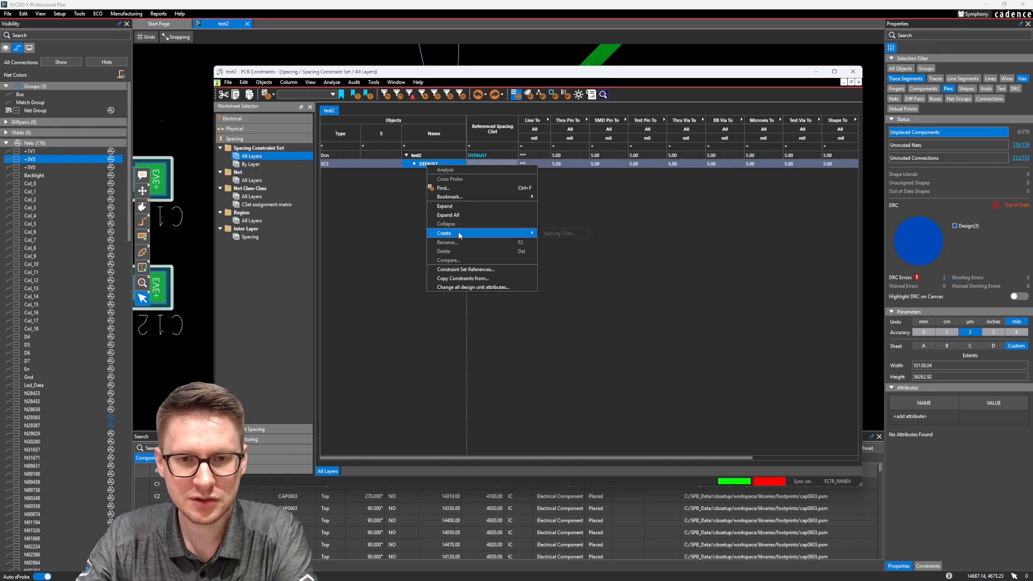
{"action": "mouse_move", "coordinate": [461, 231]}
{"action": "left_click", "coordinate": [551, 235]}
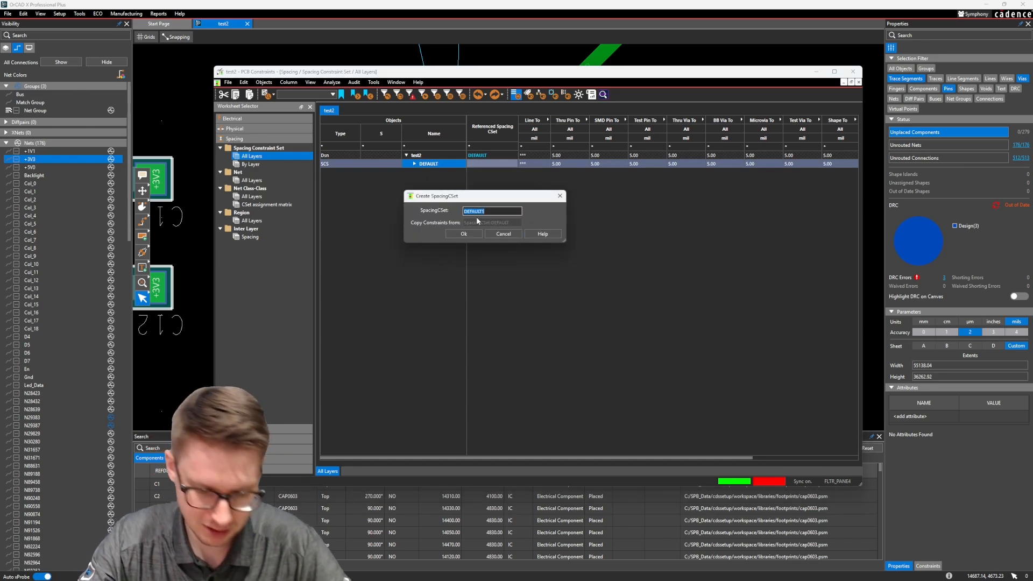
{"action": "type", "text": "POWER"}
{"action": "key", "text": "Return"}
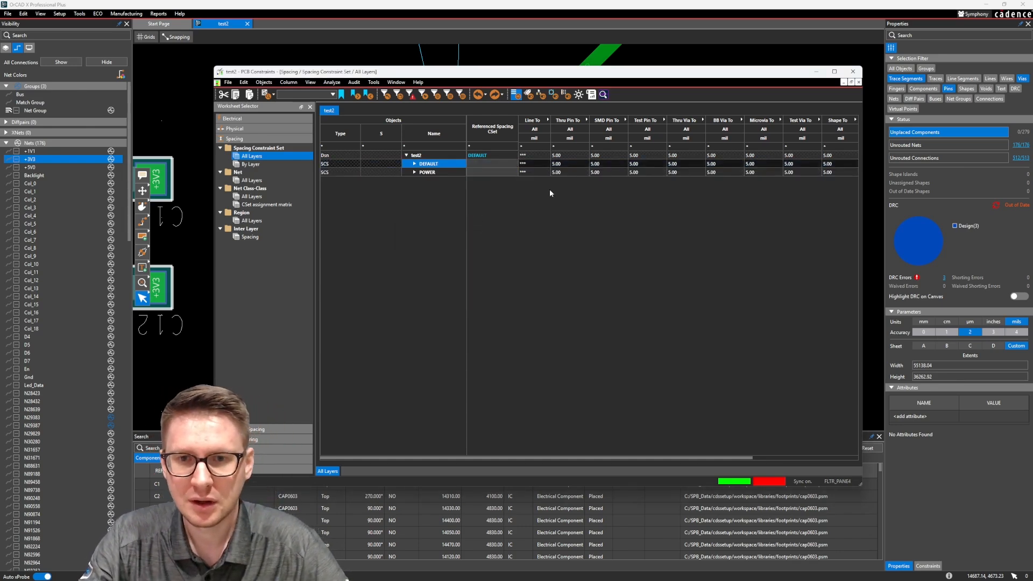
- Create a second spacing constraint set from DEFAULT, named SIGNAL
{"action": "right_click", "coordinate": [424, 164]}
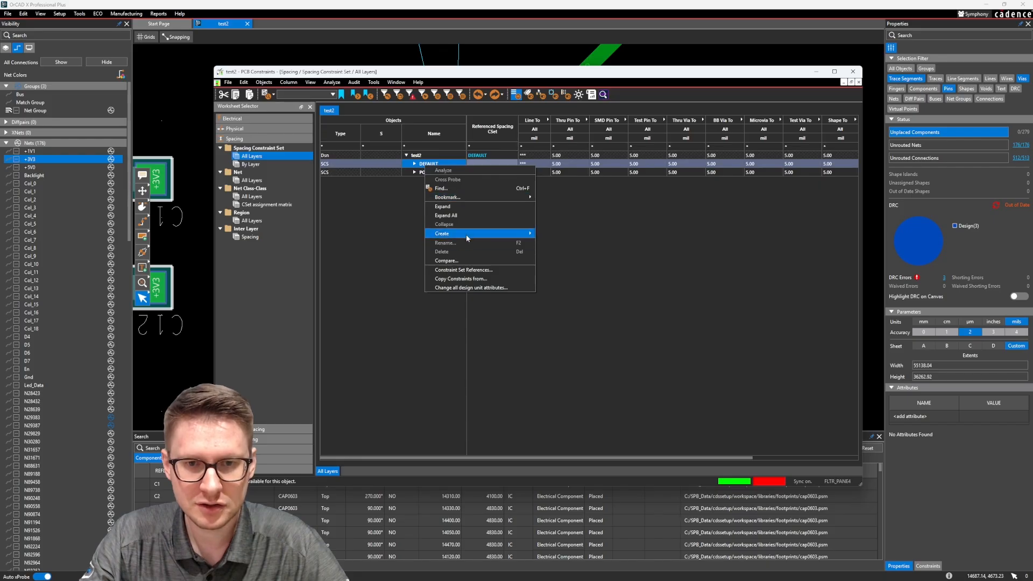
{"action": "left_click", "coordinate": [549, 237]}
{"action": "type", "text": "SIGNAL"}
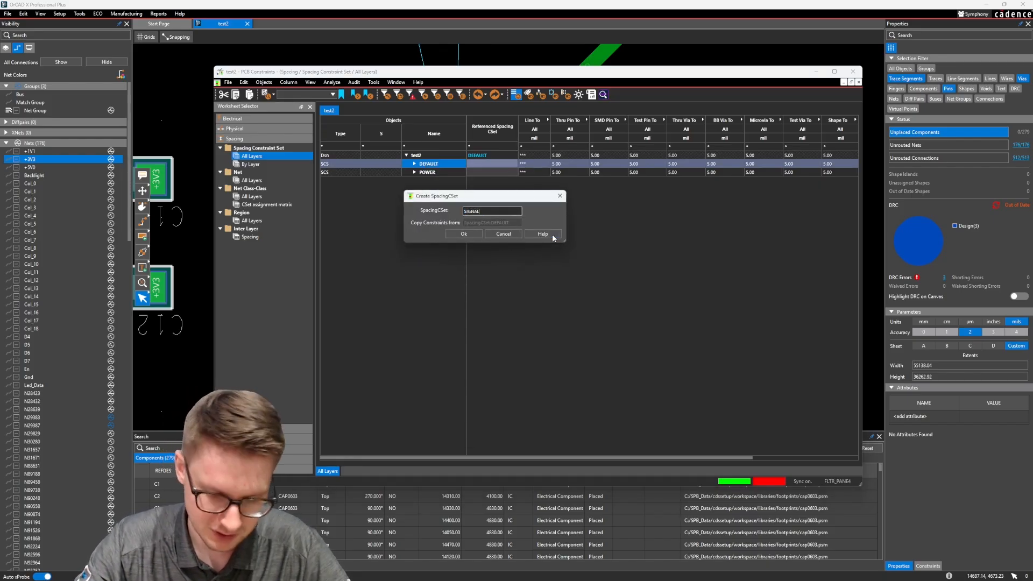
{"action": "key", "text": "Return"}
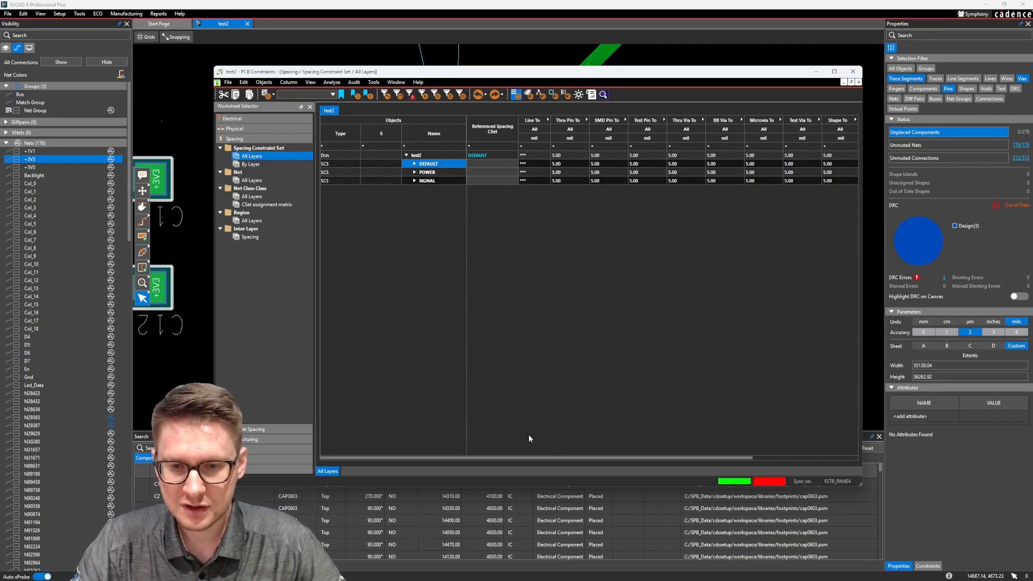
- Widen the constraints window to see all spacing columns and examine the individual spacings grouped under Line To
{"action": "left_click_drag", "start_coordinate": [211, 319], "coordinate": [58, 319]}
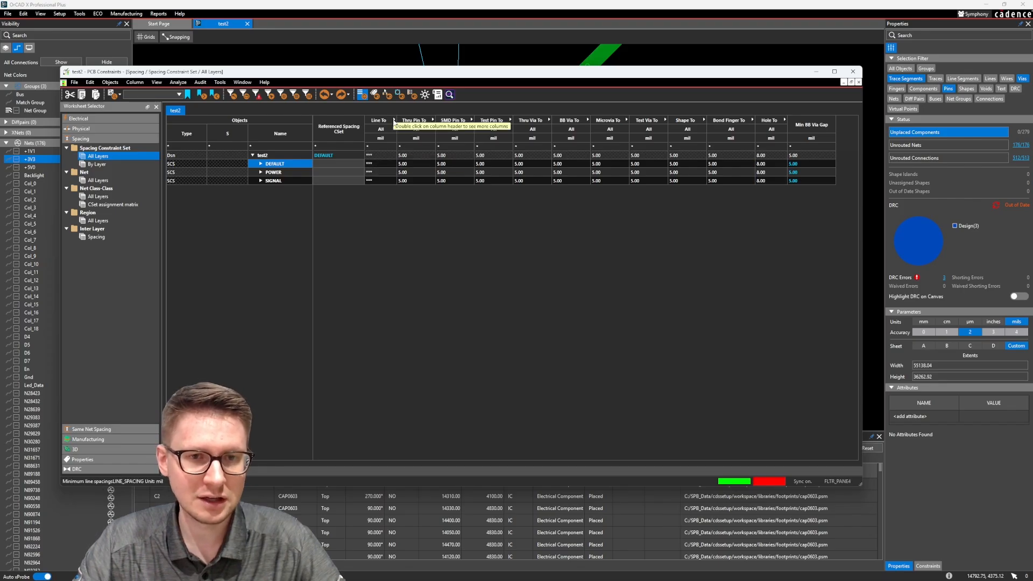
{"action": "left_click", "coordinate": [393, 120]}
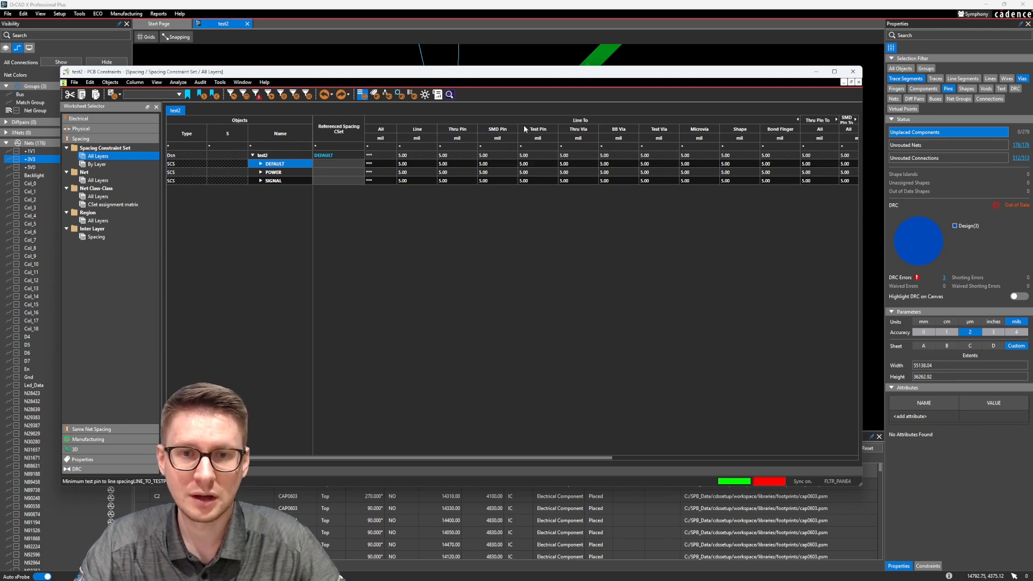
{"action": "left_click", "coordinate": [555, 119]}
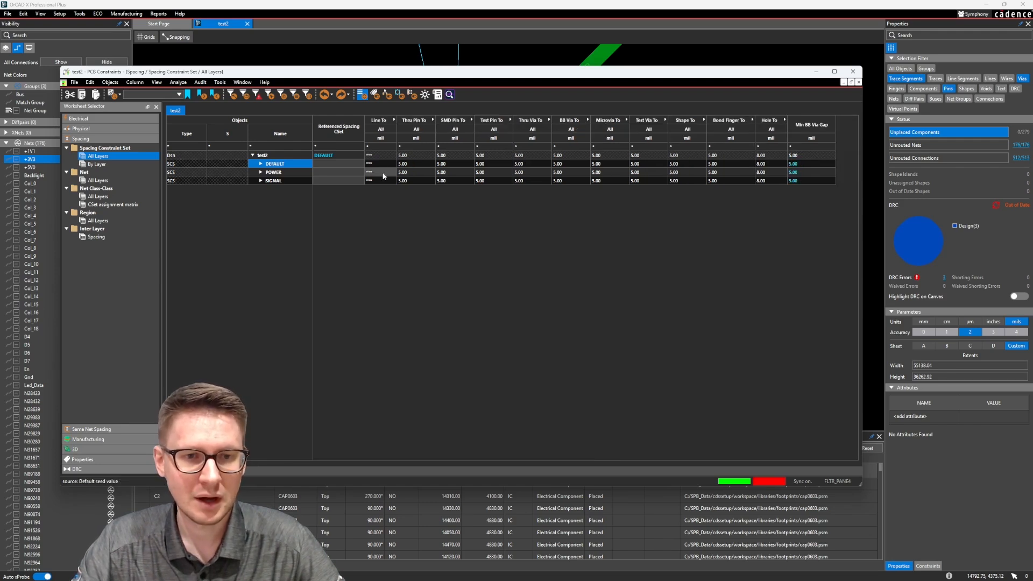
- Set all of the POWER set's spacings from Line To through Hole To to 10 mil
{"action": "left_click_drag", "start_coordinate": [379, 172], "coordinate": [734, 180]}
{"action": "left_click", "coordinate": [770, 172]}
{"action": "left_click", "coordinate": [774, 172]}
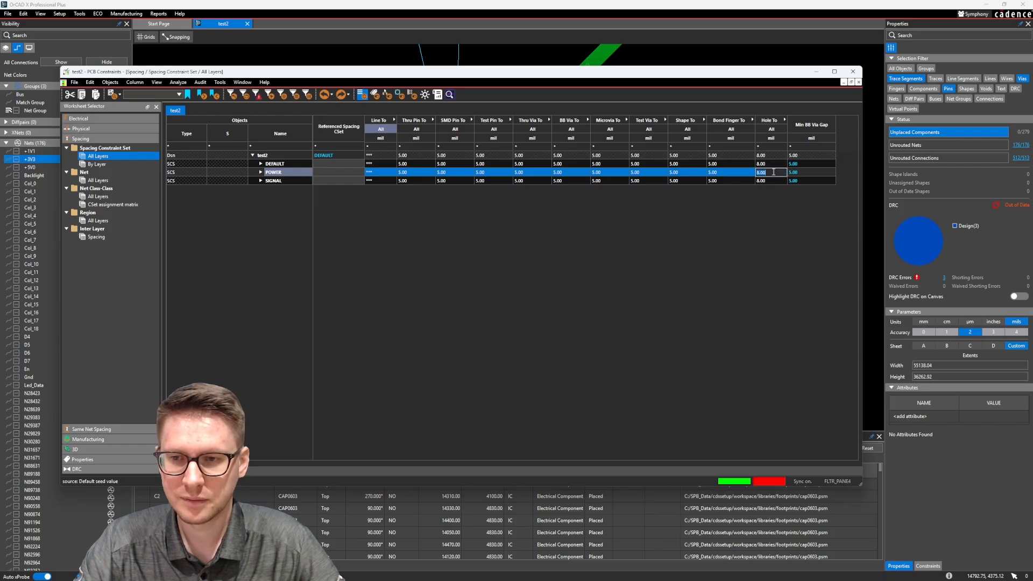
{"action": "type", "text": "10"}
{"action": "key", "text": "Return"}
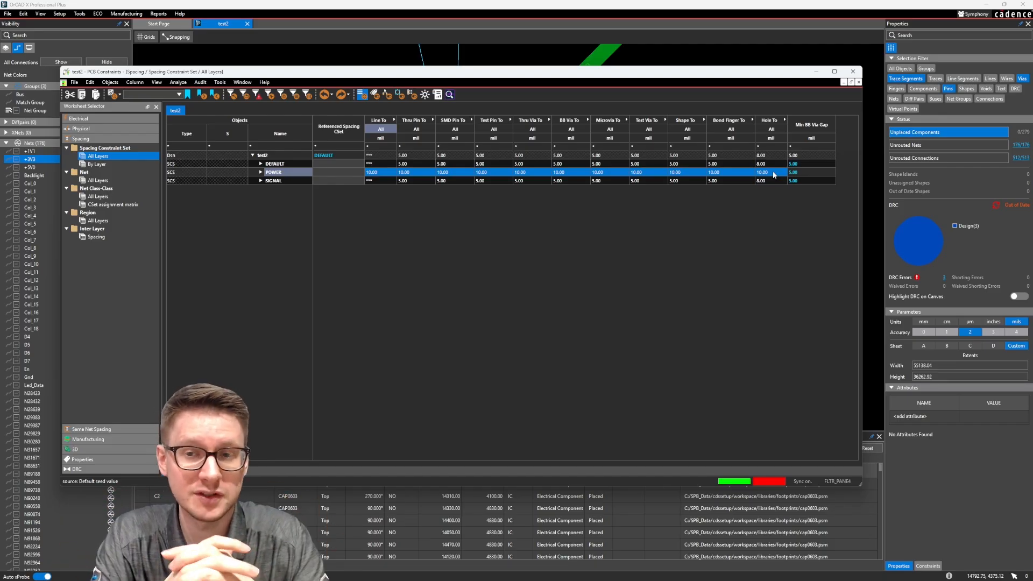
- Set all of the SIGNAL set's spacings from Line To through Hole To to 6 mil
{"action": "left_click", "coordinate": [395, 182]}
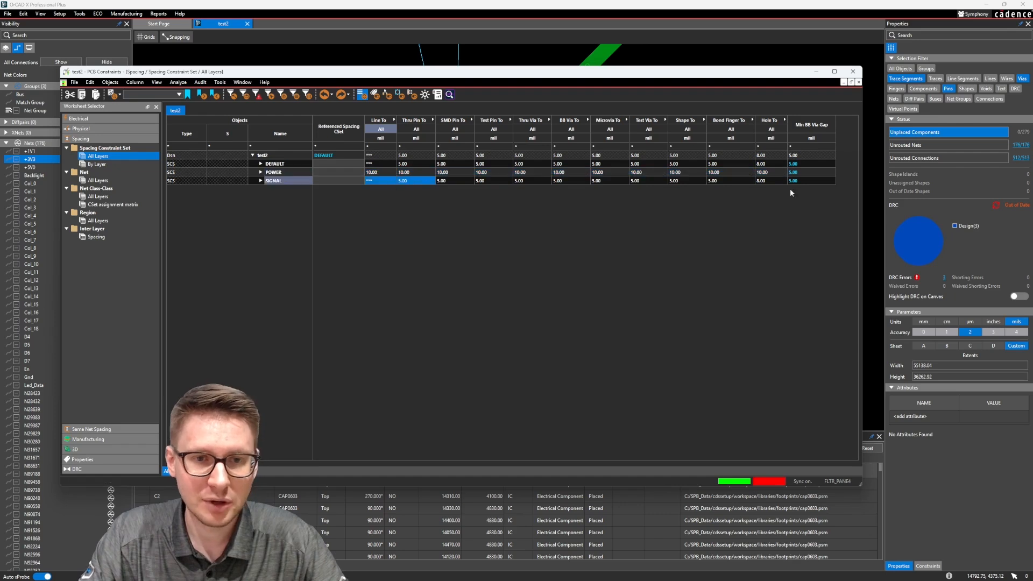
{"action": "left_click", "coordinate": [761, 181]}
{"action": "type", "text": "6"}
{"action": "key", "text": "Return"}
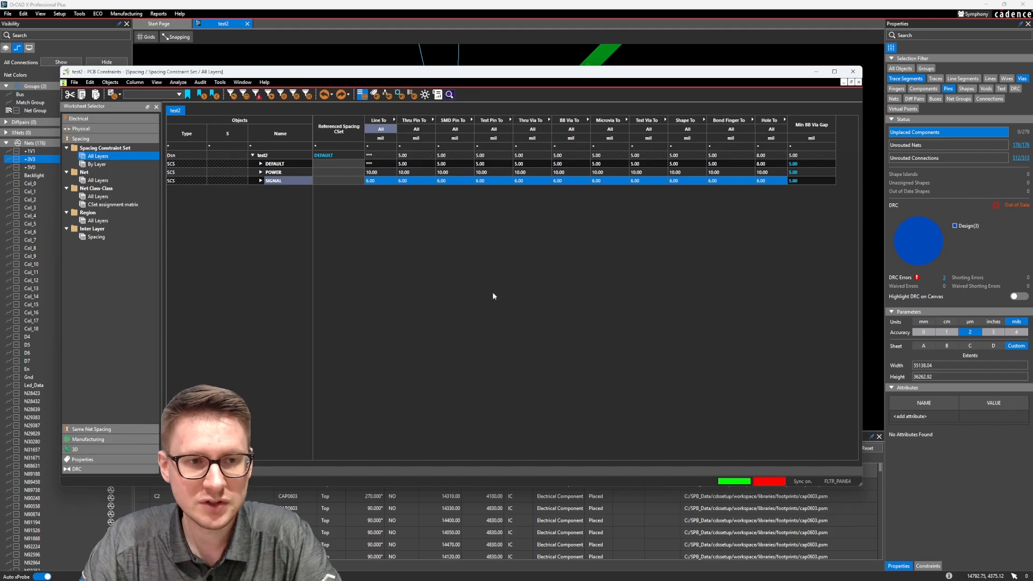
- Assign the POWER and SIGNAL spacing constraint sets to their matching net groups and close the constraints window
{"action": "left_click", "coordinate": [98, 180]}
{"action": "left_click", "coordinate": [339, 164]}
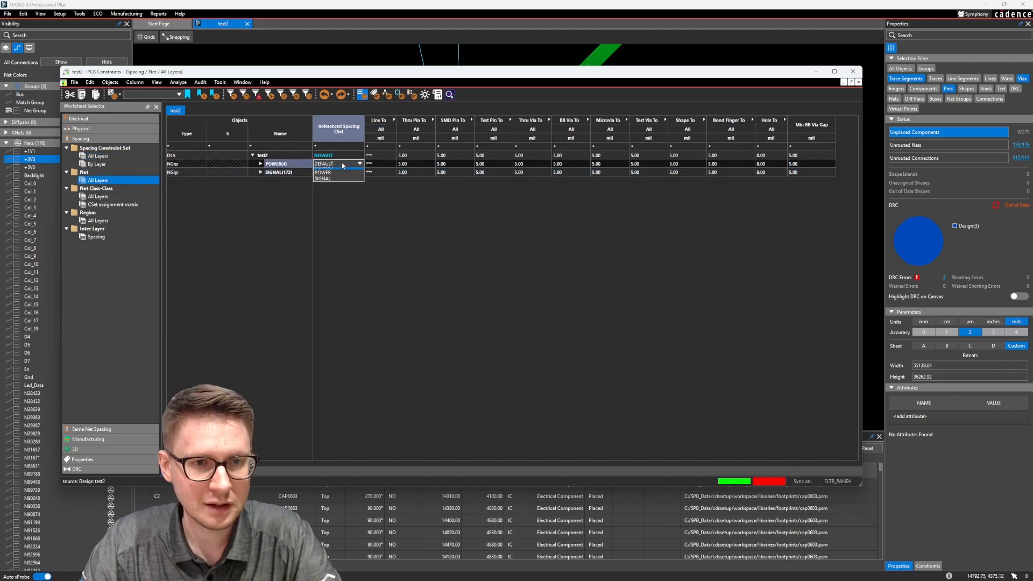
{"action": "left_click", "coordinate": [326, 173]}
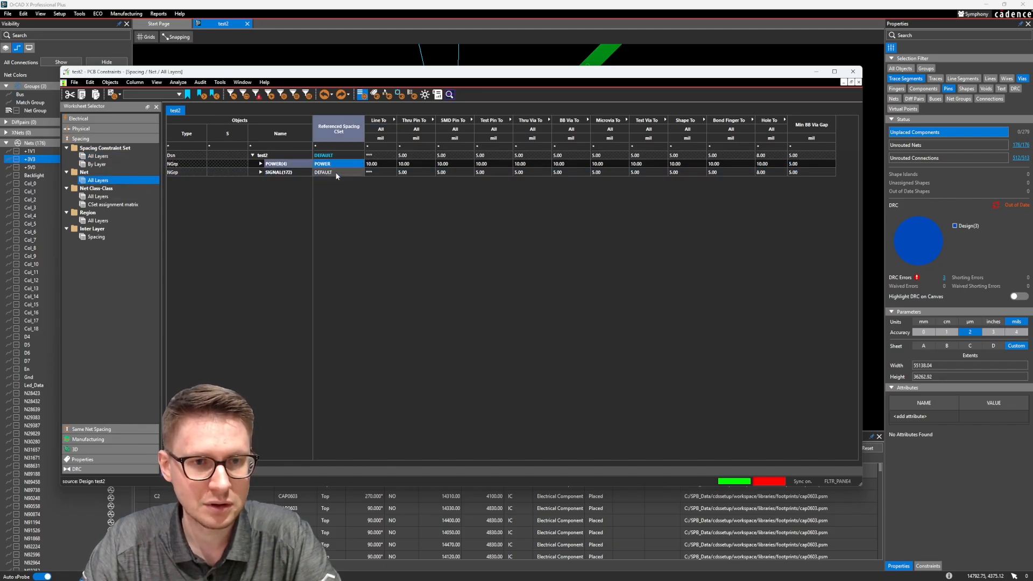
{"action": "left_click", "coordinate": [337, 172]}
{"action": "left_click", "coordinate": [325, 192]}
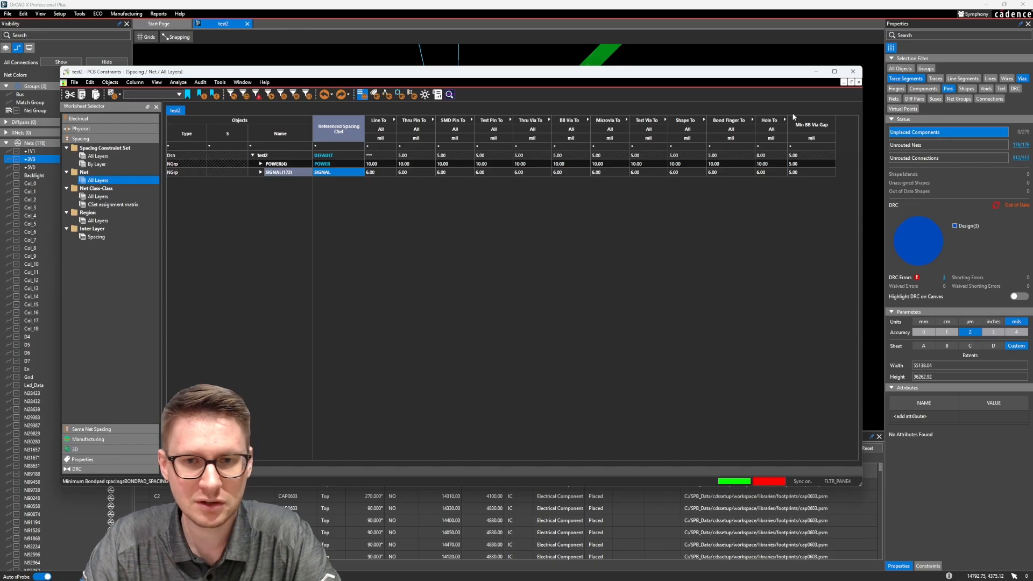
{"action": "left_click", "coordinate": [853, 71]}
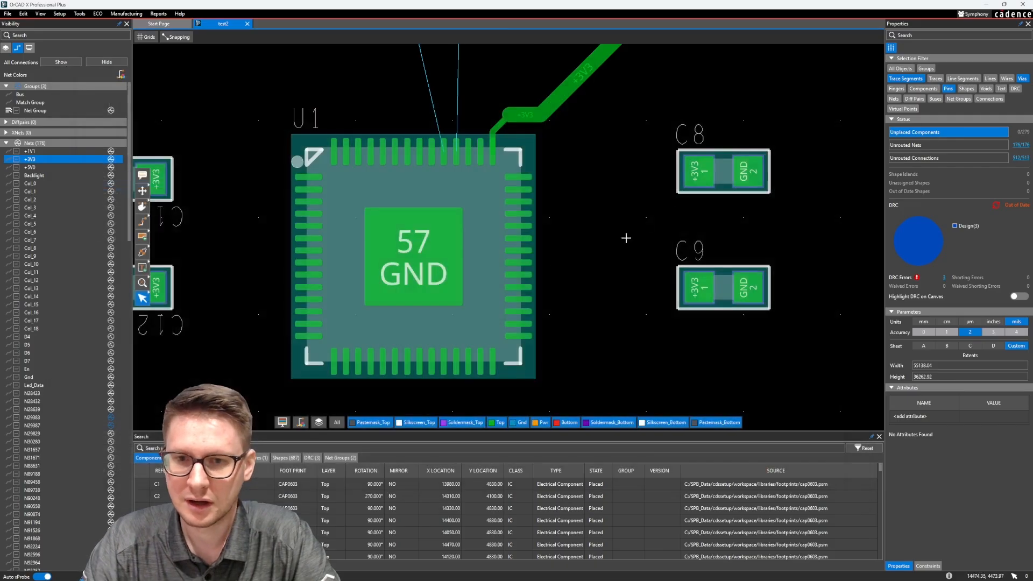
- Update the out-of-date DRC and examine the spacing error markers on the pins of connector J2
{"action": "left_click", "coordinate": [996, 207]}
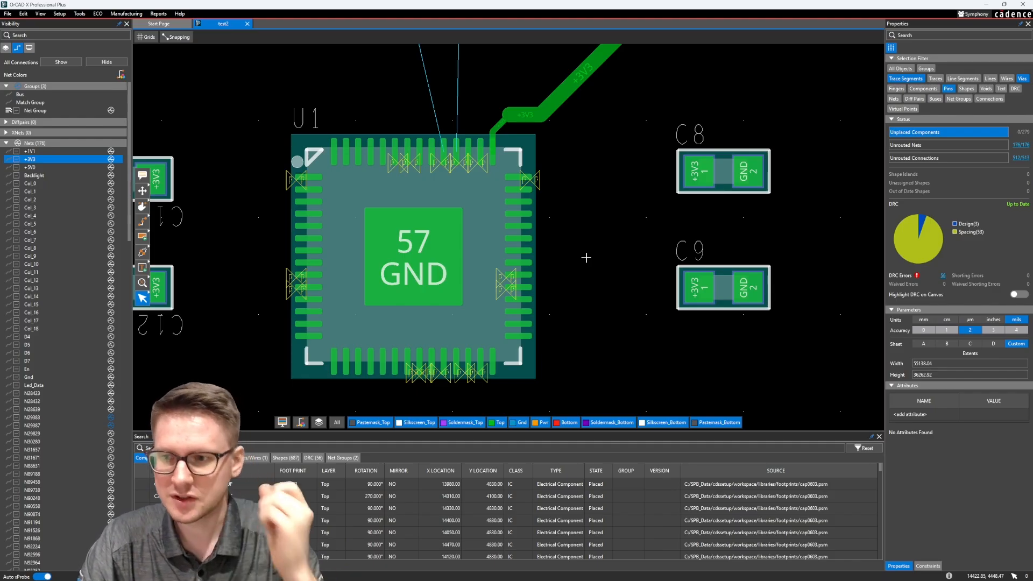
{"action": "scroll", "coordinate": [588, 213], "scroll_direction": "down", "scroll_amount": 2}
{"action": "middle_click_drag", "start_coordinate": [592, 207], "coordinate": [461, 360]}
{"action": "middle_click_drag", "start_coordinate": [594, 139], "coordinate": [561, 210]}
{"action": "scroll", "coordinate": [562, 210], "scroll_direction": "up", "scroll_amount": 2}
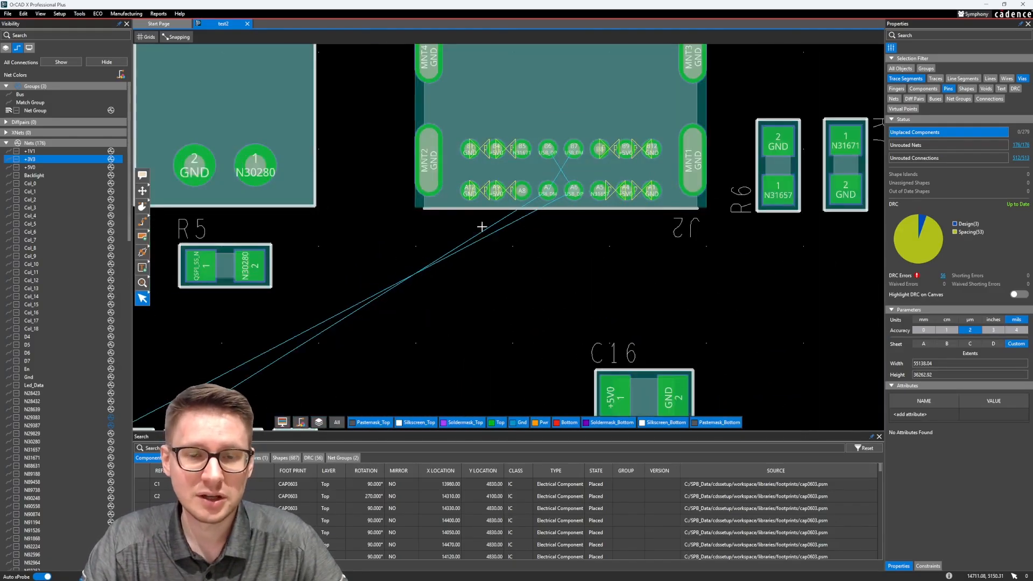
{"action": "scroll", "coordinate": [485, 221], "scroll_direction": "up", "scroll_amount": 3}
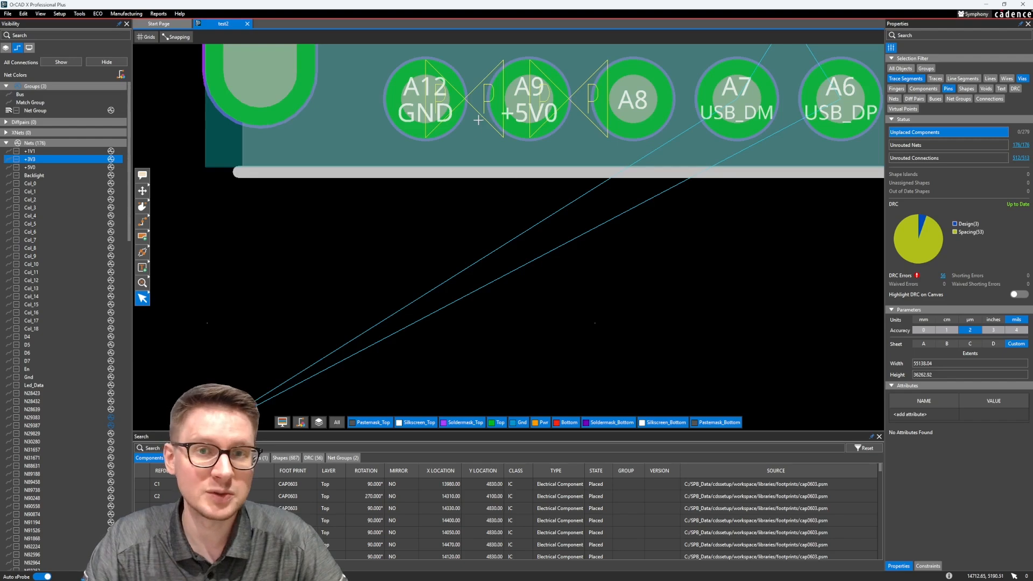
- Examine the spacing error markers between the pins along U1's upper edge
{"action": "scroll", "coordinate": [479, 120], "scroll_direction": "down", "scroll_amount": 5}
{"action": "scroll", "coordinate": [484, 258], "scroll_direction": "up", "scroll_amount": 2}
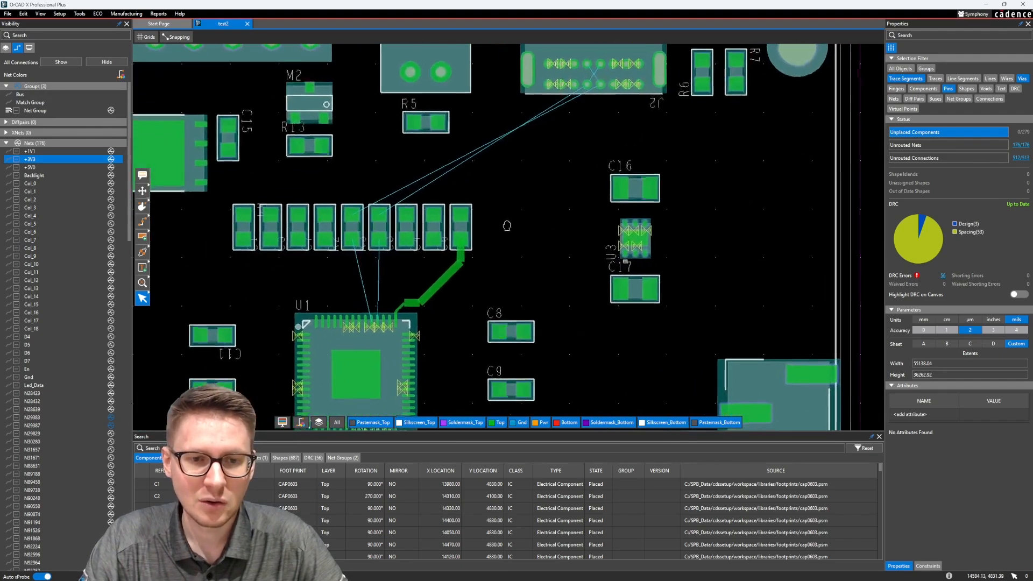
{"action": "scroll", "coordinate": [323, 221], "scroll_direction": "up", "scroll_amount": 3}
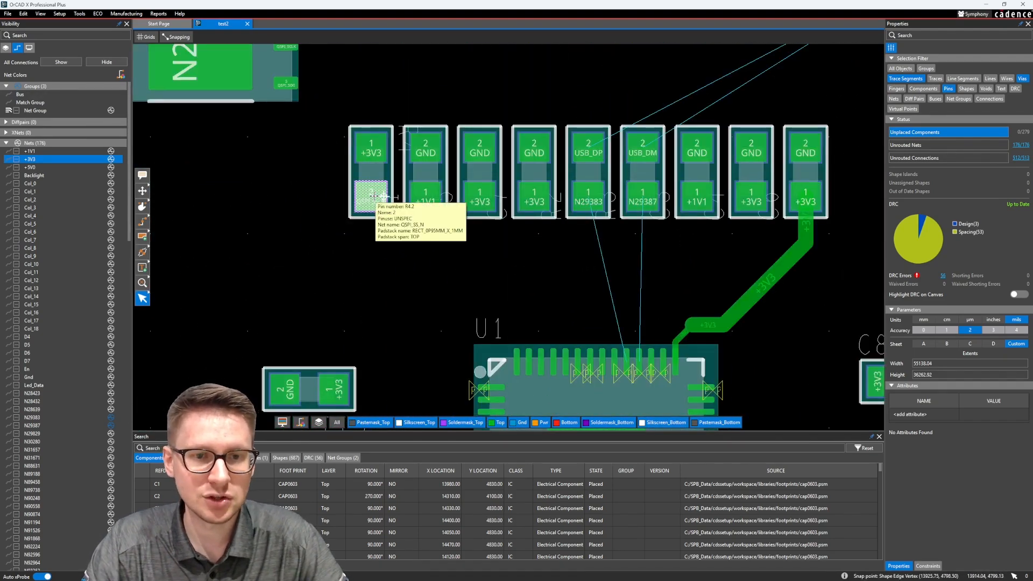
{"action": "middle_click_drag", "start_coordinate": [427, 307], "coordinate": [368, 206]}
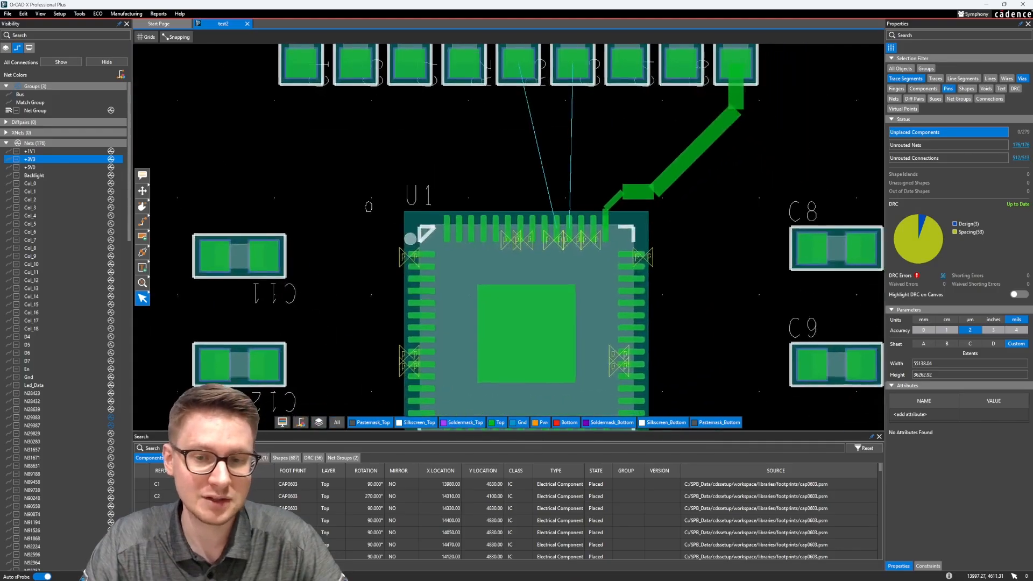
{"action": "scroll", "coordinate": [538, 215], "scroll_direction": "up", "scroll_amount": 6}
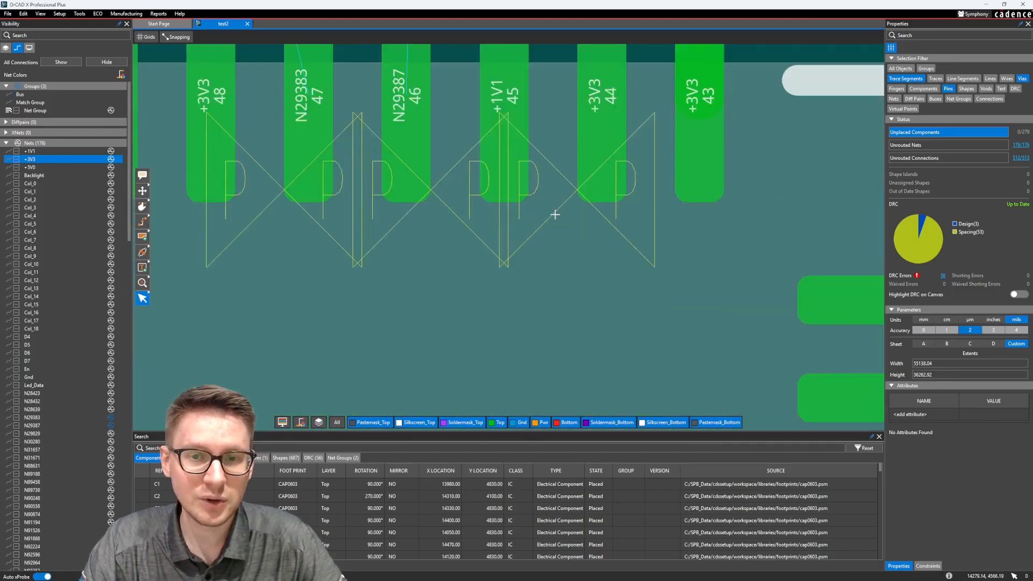
- Examine the spacing error markers around all four sides of U1 and its neighbouring capacitors
{"action": "scroll", "coordinate": [502, 180], "scroll_direction": "down", "scroll_amount": 6}
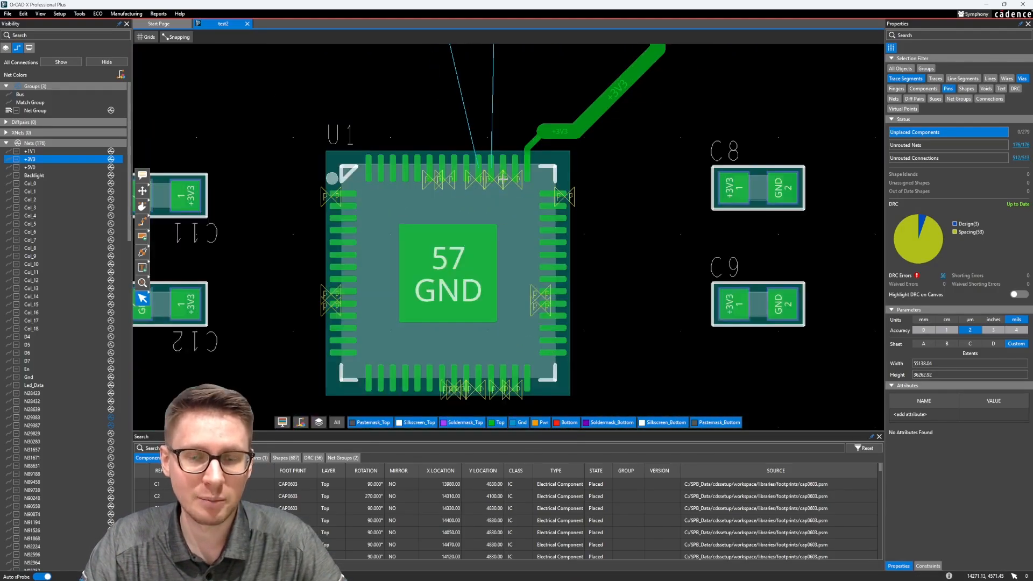
{"action": "scroll", "coordinate": [582, 189], "scroll_direction": "down", "scroll_amount": 2}
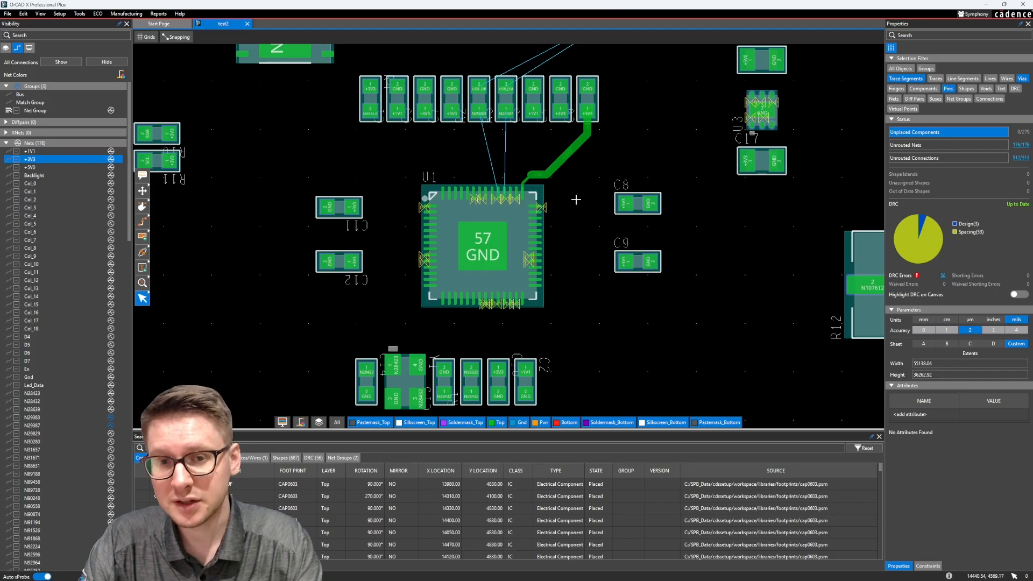
{"action": "scroll", "coordinate": [576, 200], "scroll_direction": "up", "scroll_amount": 4}
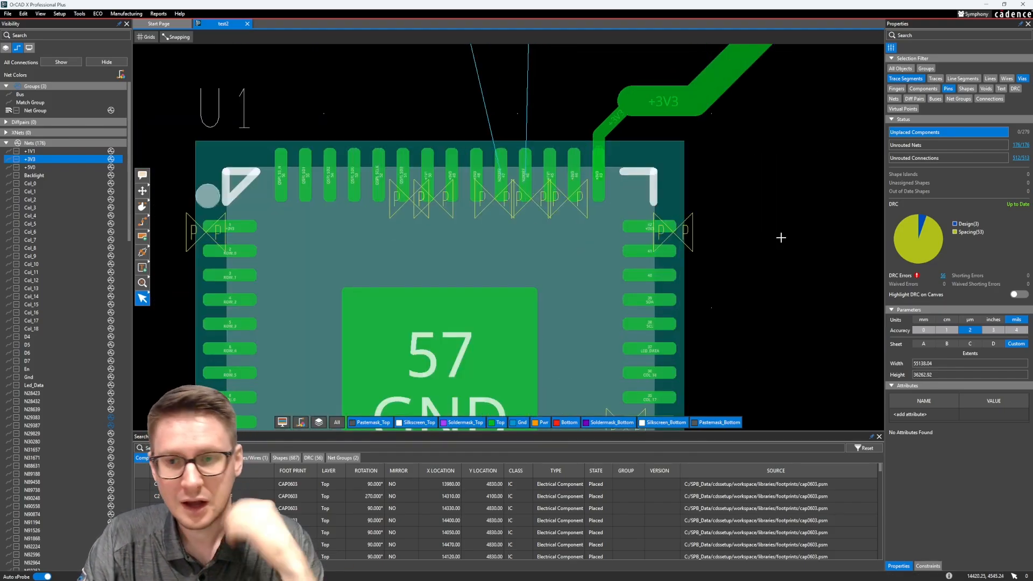
{"action": "scroll", "coordinate": [781, 237], "scroll_direction": "down", "scroll_amount": 2}
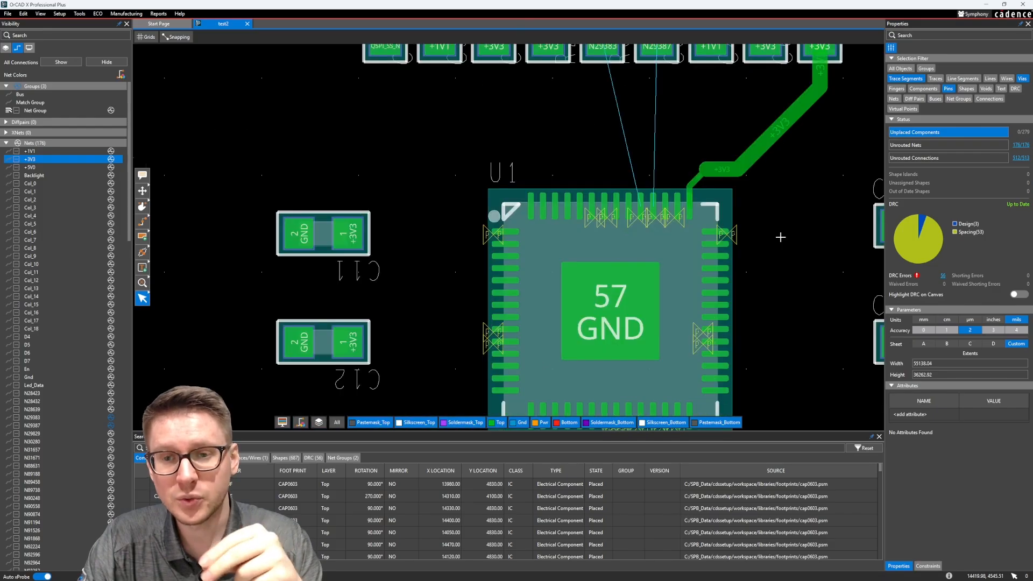
{"action": "middle_click_drag", "start_coordinate": [785, 241], "coordinate": [618, 267]}
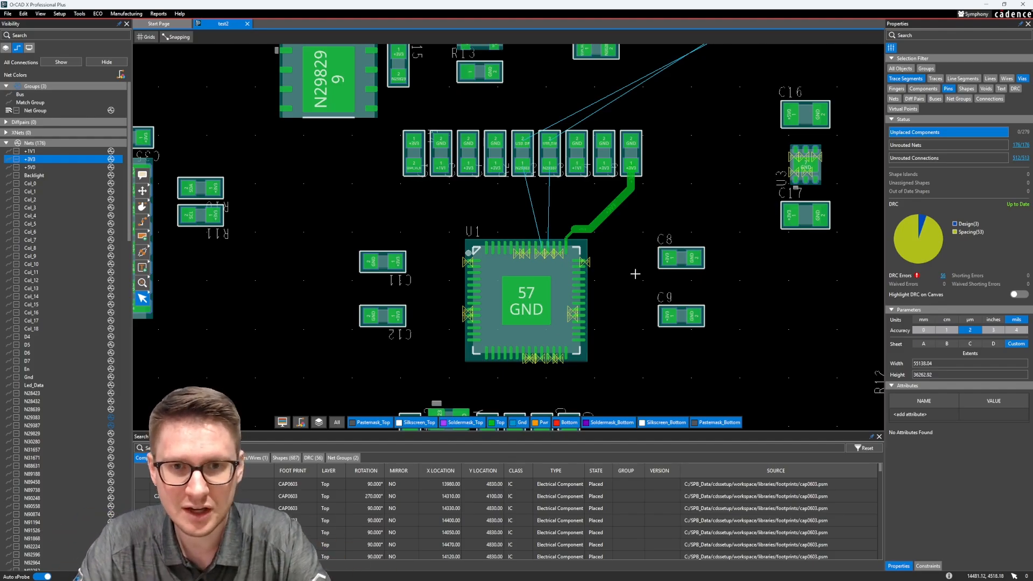
{"action": "middle_click_drag", "start_coordinate": [641, 276], "coordinate": [604, 272]}
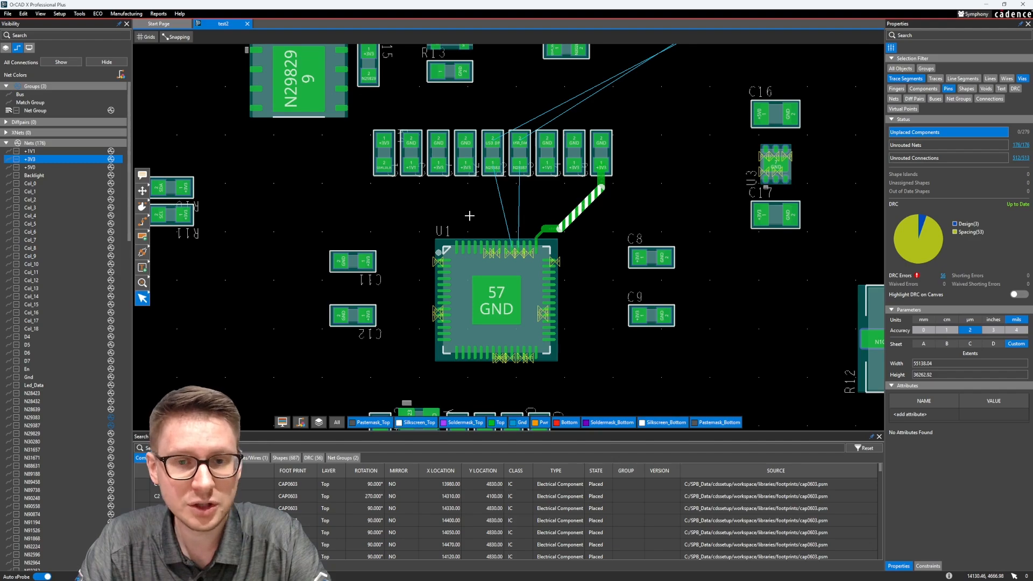
- Create a region named POWER_DENSE_PIN for the test2 design in the all-layers region spacing constraints
{"action": "left_click", "coordinate": [80, 13]}
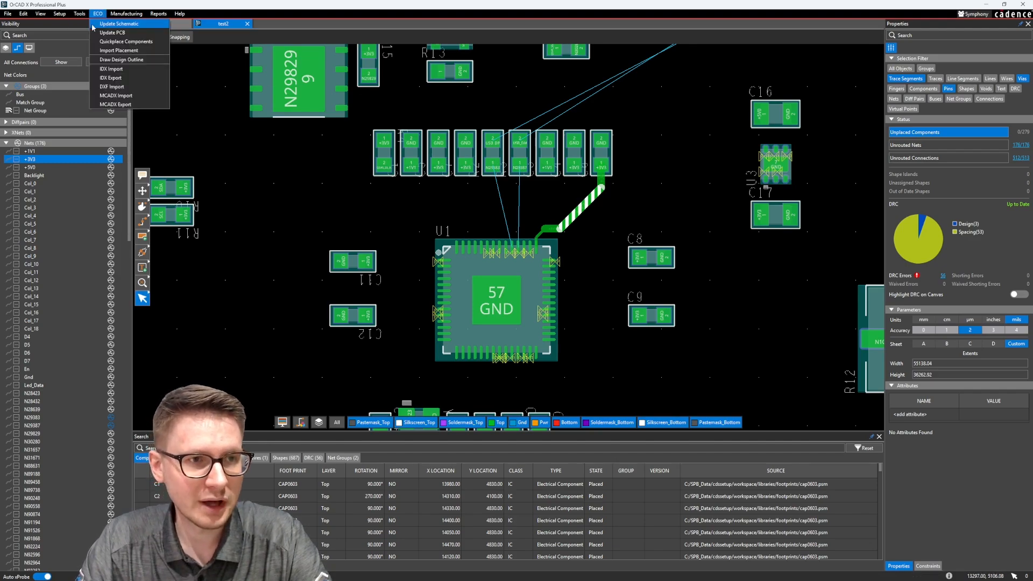
{"action": "left_click", "coordinate": [101, 24]}
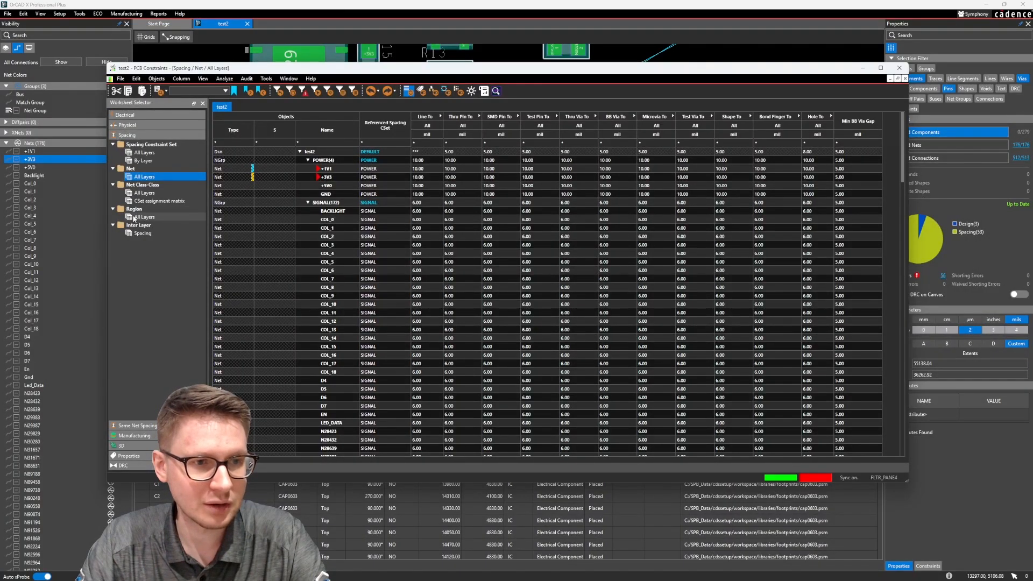
{"action": "left_click", "coordinate": [134, 217]}
{"action": "left_click", "coordinate": [380, 153]}
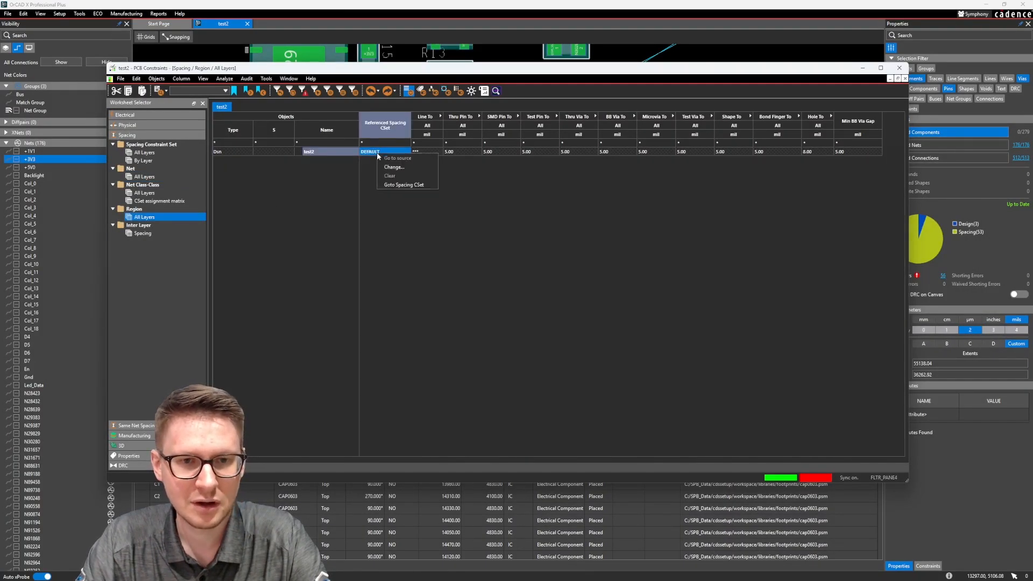
{"action": "right_click", "coordinate": [325, 154]}
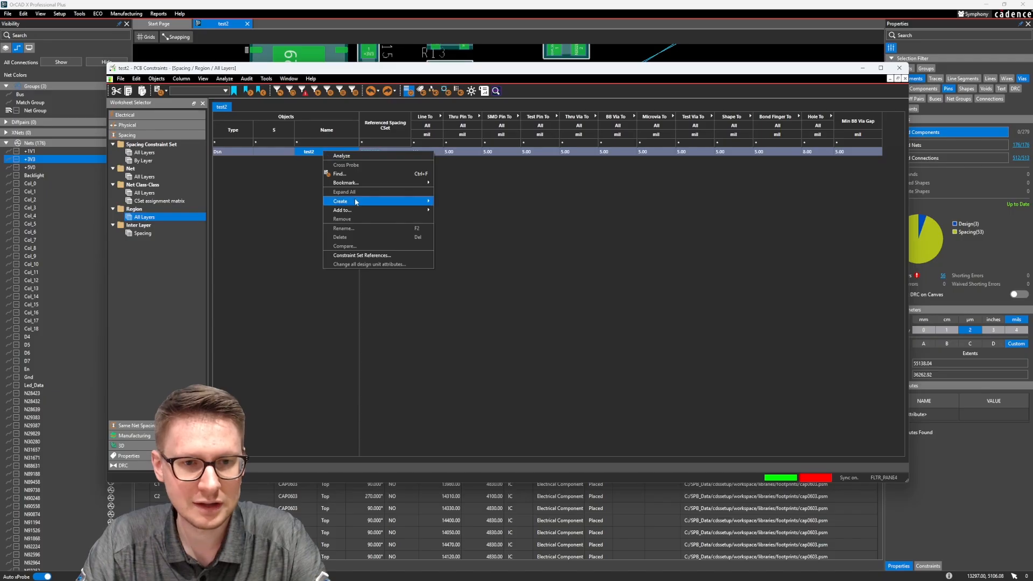
{"action": "mouse_move", "coordinate": [355, 201]}
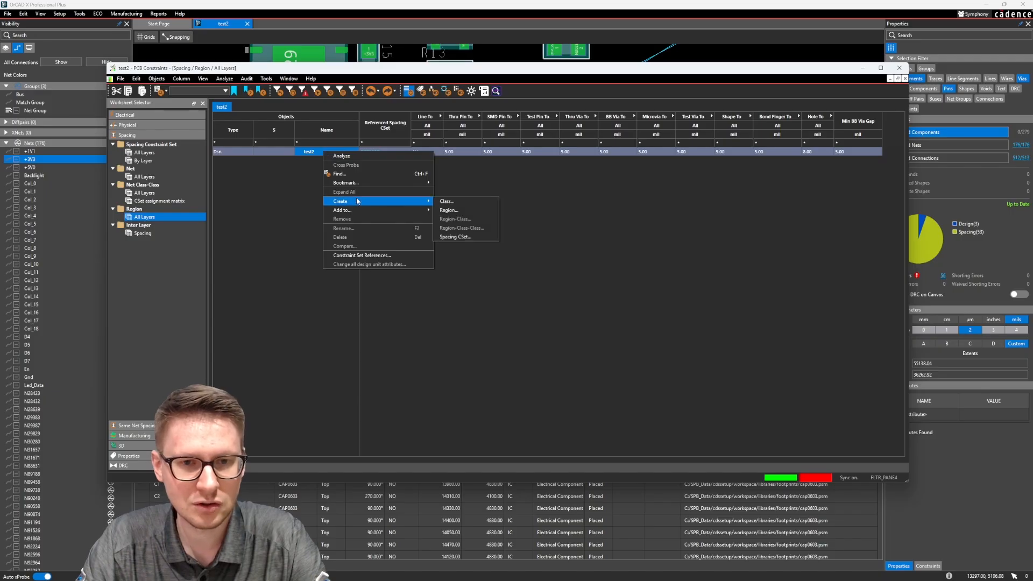
{"action": "left_click", "coordinate": [449, 210]}
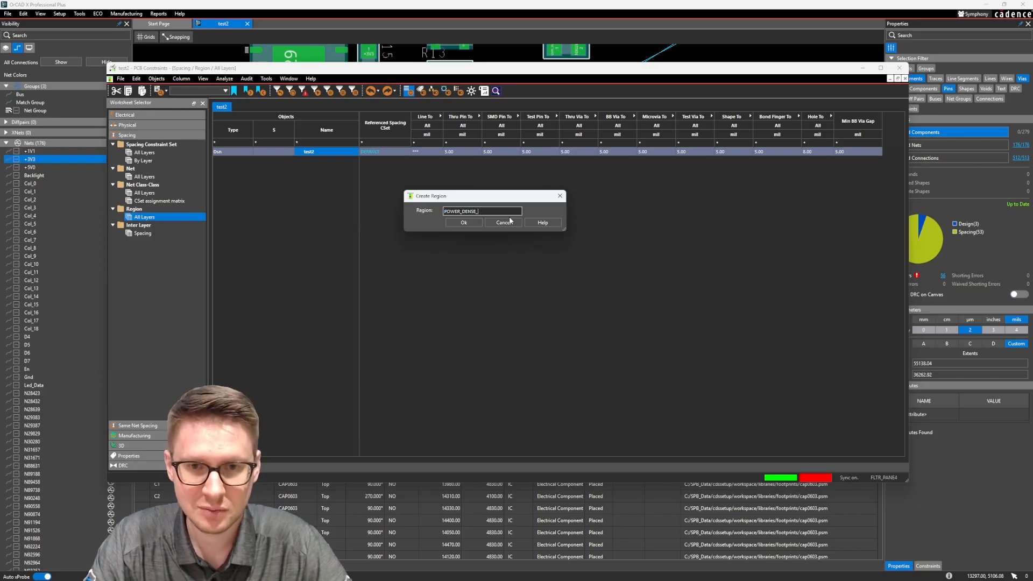
{"action": "left_click", "coordinate": [463, 222]}
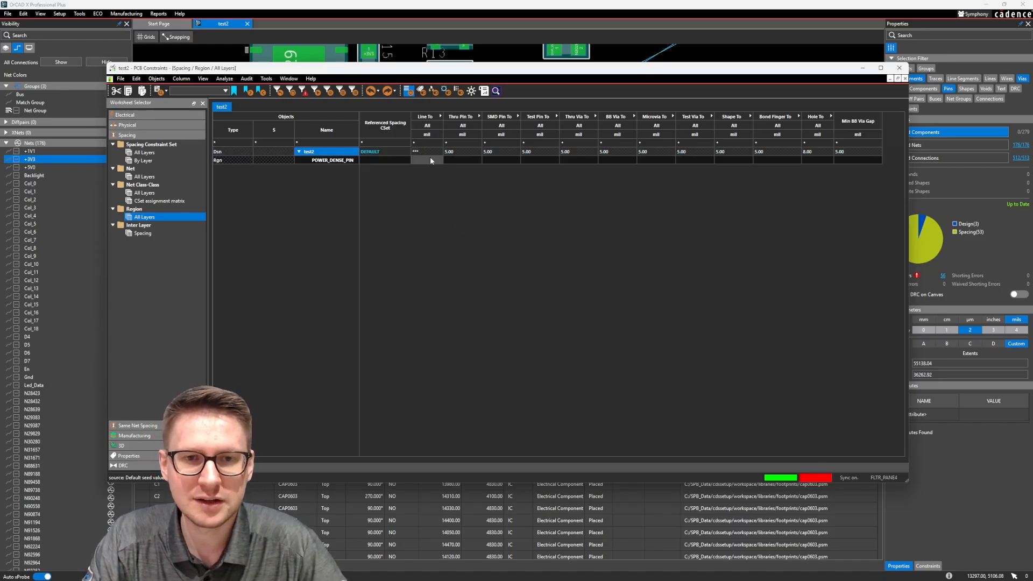
- Set all spacings of the POWER_DENSE_PIN region from Line To through Hole To to 6 mil and close the constraints window
{"action": "left_click_drag", "start_coordinate": [430, 160], "coordinate": [829, 158]}
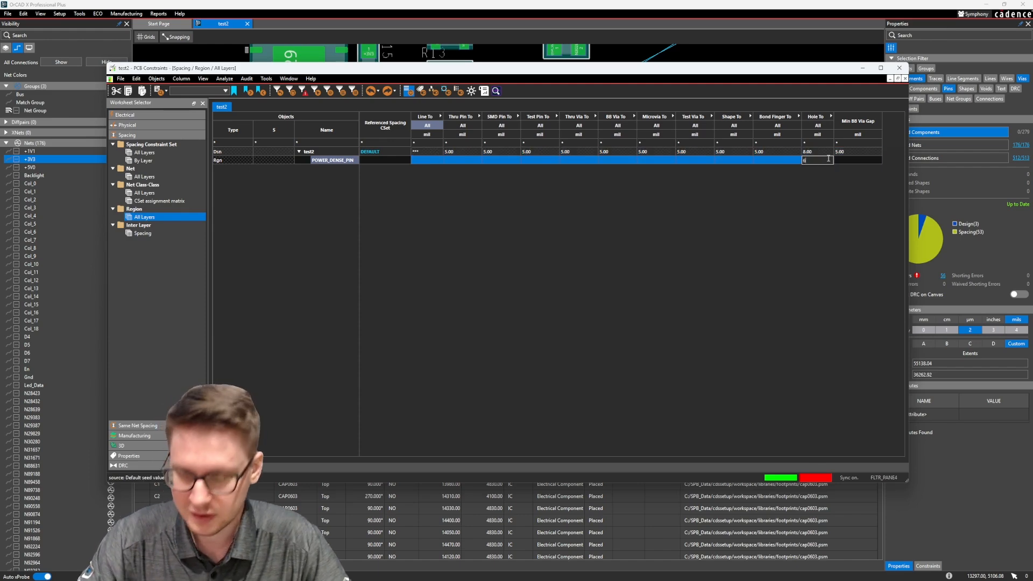
{"action": "type", "text": "6"}
{"action": "key", "text": "Return"}
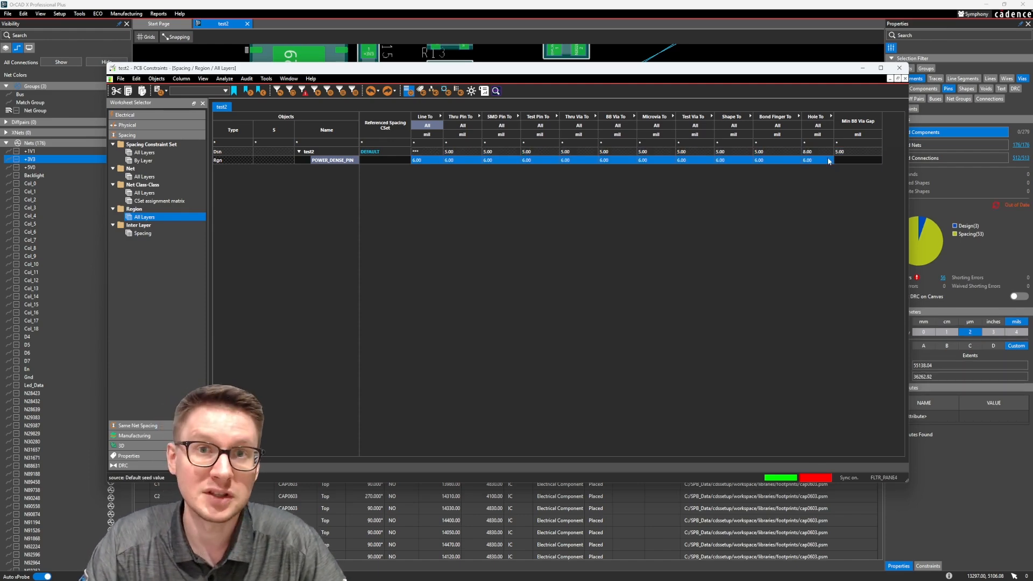
{"action": "left_click", "coordinate": [899, 68]}
- Include regions in the layer visibility settings and make them visible on all layers
{"action": "middle_click_drag", "start_coordinate": [608, 256], "coordinate": [614, 228]}
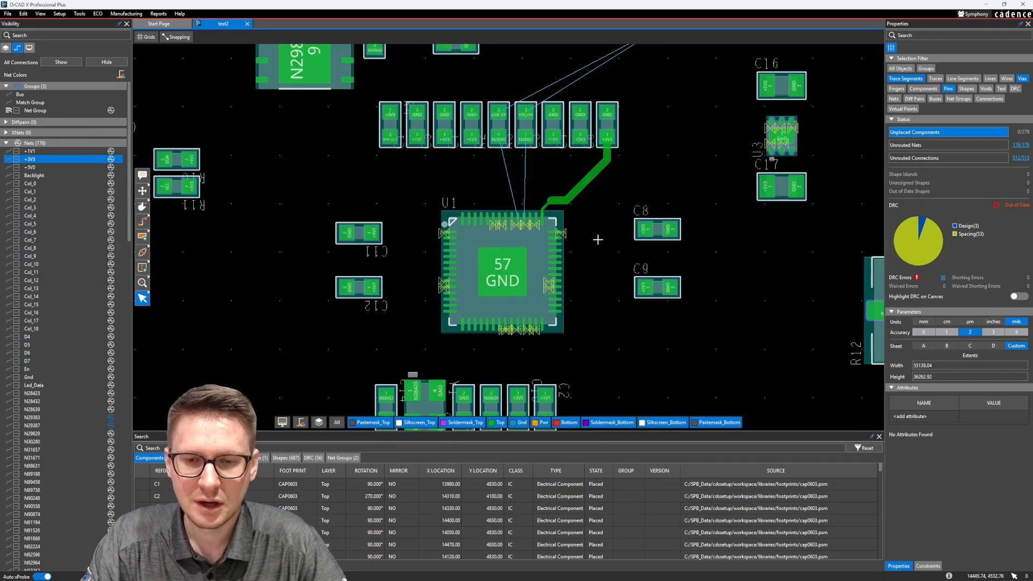
{"action": "left_click", "coordinate": [6, 47]}
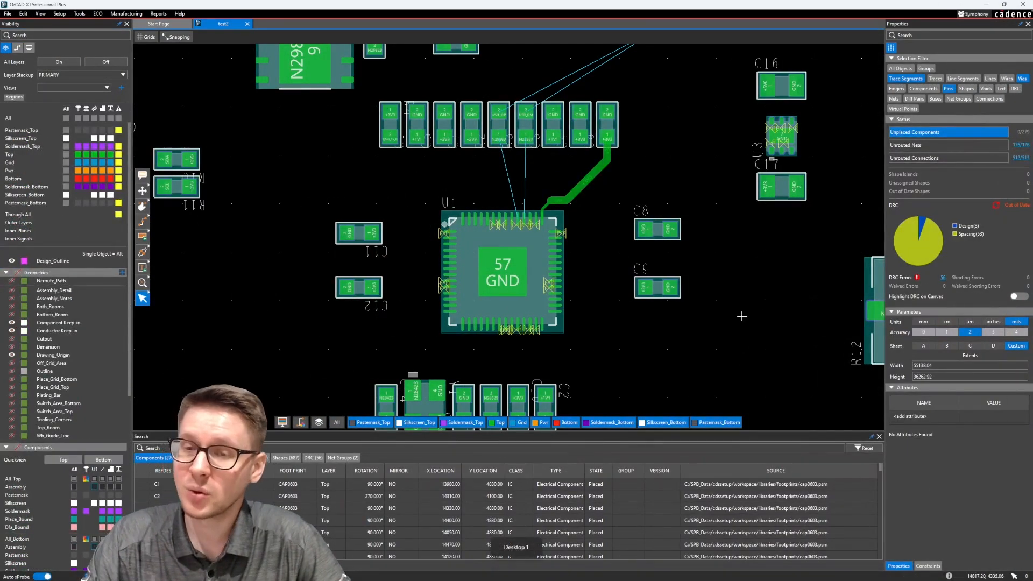
{"action": "middle_click_drag", "start_coordinate": [715, 182], "coordinate": [710, 188]}
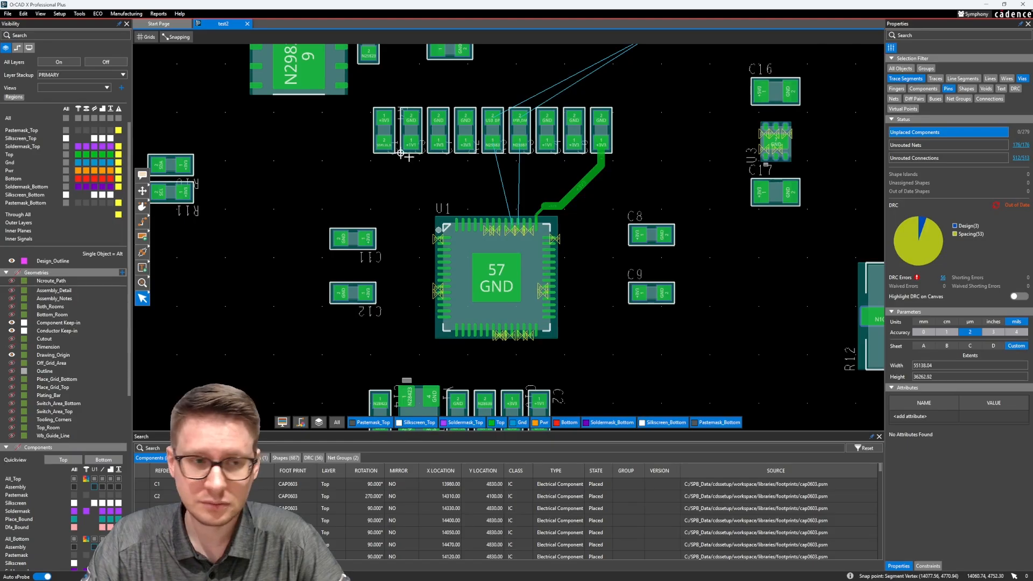
{"action": "scroll", "coordinate": [92, 137], "scroll_direction": "up", "scroll_amount": 2}
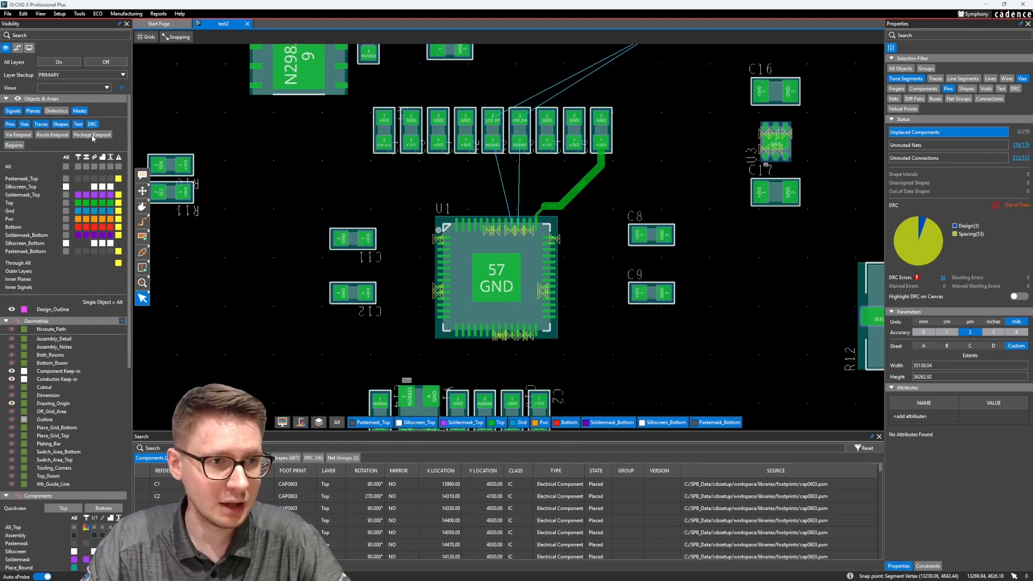
{"action": "left_click", "coordinate": [14, 145]}
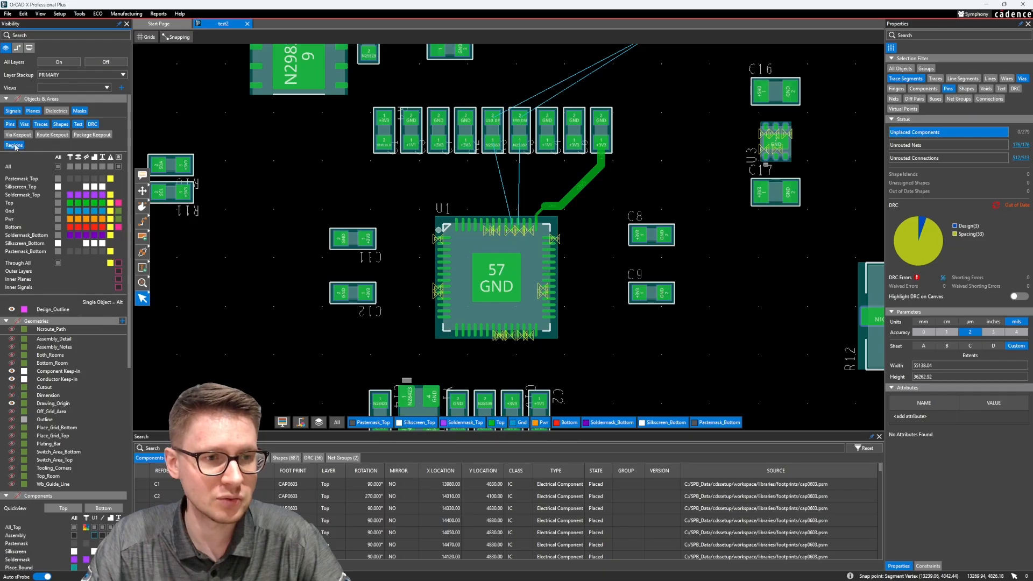
{"action": "left_click", "coordinate": [119, 168]}
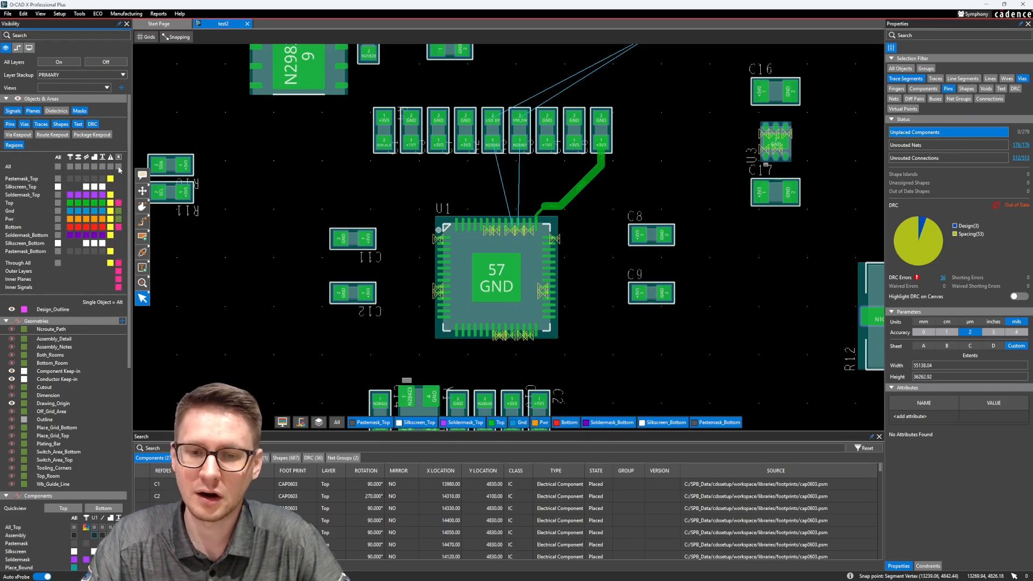
{"action": "left_click", "coordinate": [118, 168]}
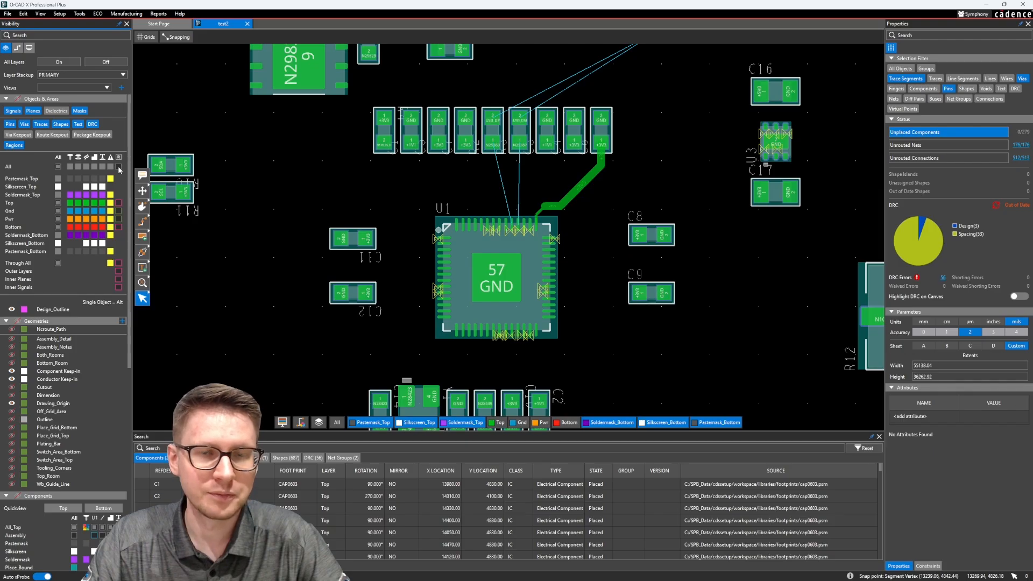
{"action": "left_click", "coordinate": [119, 167]}
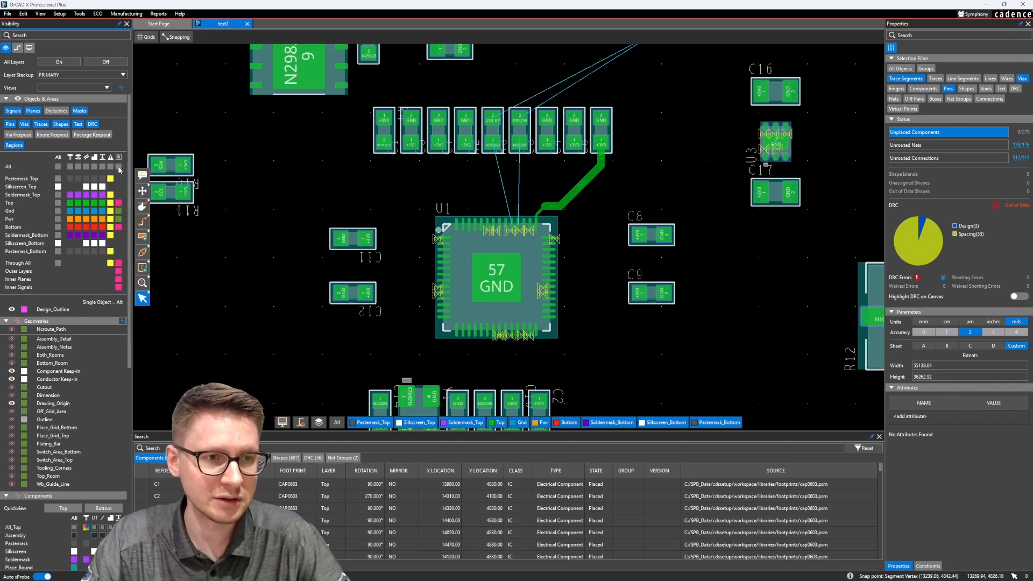
- Set the display colour of regions to pink on all layers
{"action": "right_click", "coordinate": [118, 168]}
{"action": "left_click_drag", "start_coordinate": [97, 156], "coordinate": [101, 116]}
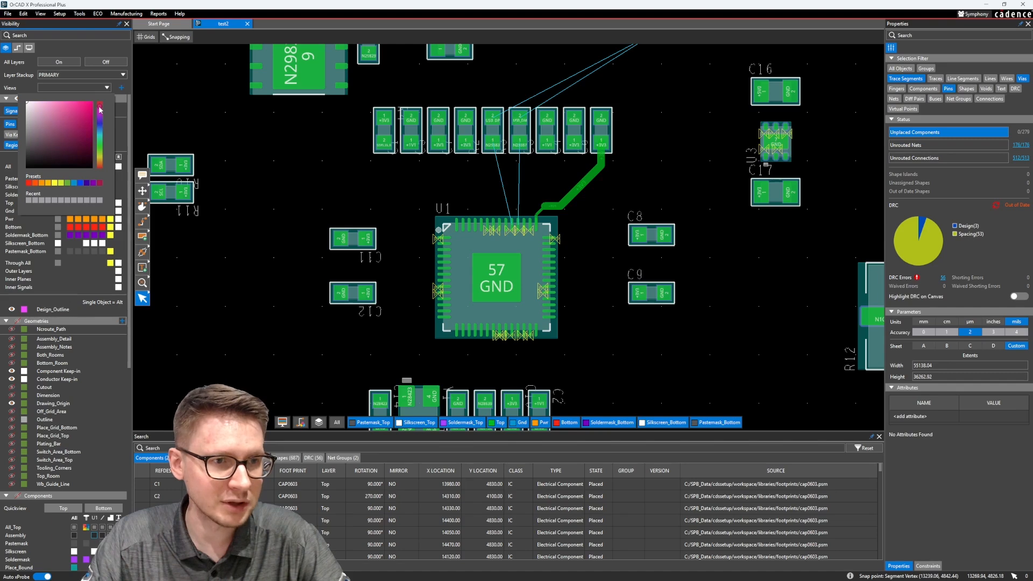
{"action": "left_click", "coordinate": [89, 107]}
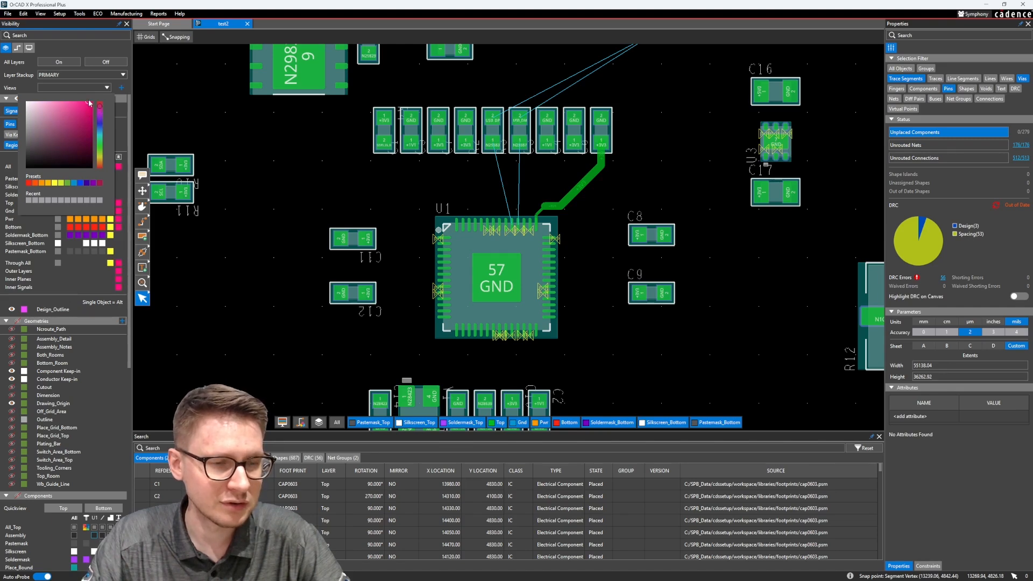
{"action": "left_click", "coordinate": [233, 218]}
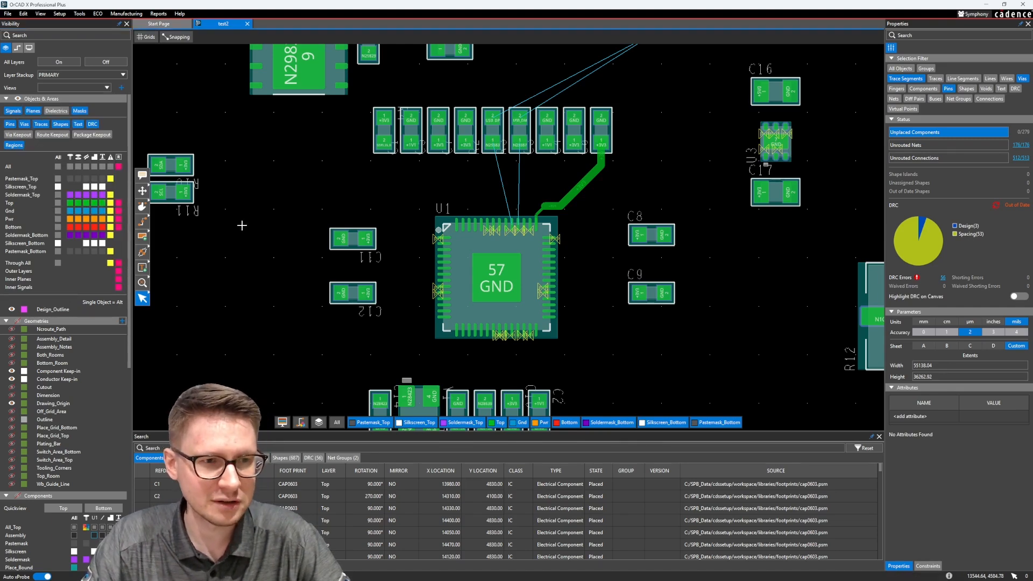
- Start adding a rectangular shape near U1, with its use set to Constraint Region and its layer to All
{"action": "middle_click_drag", "start_coordinate": [242, 225], "coordinate": [203, 188]}
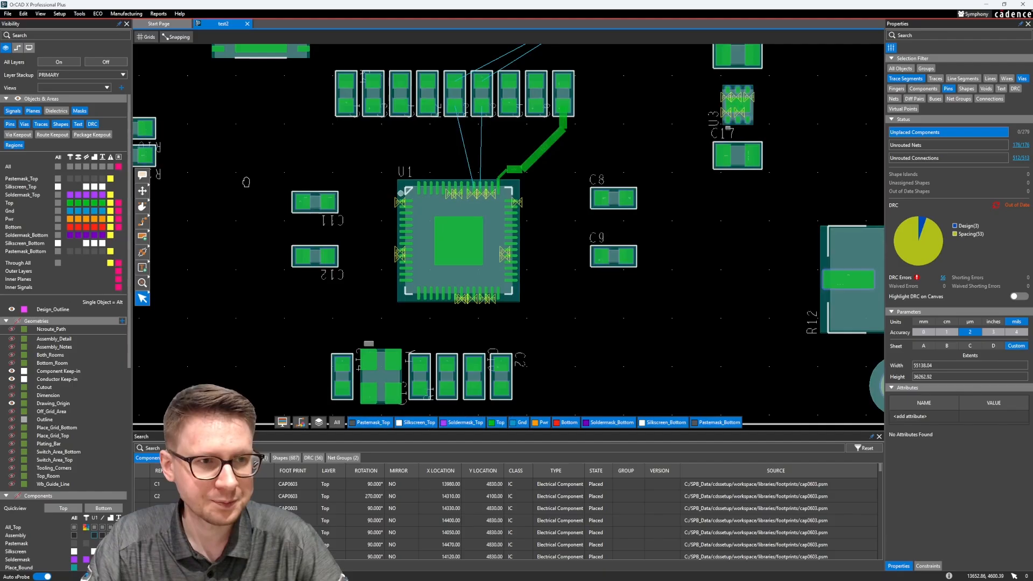
{"action": "left_click", "coordinate": [142, 236]}
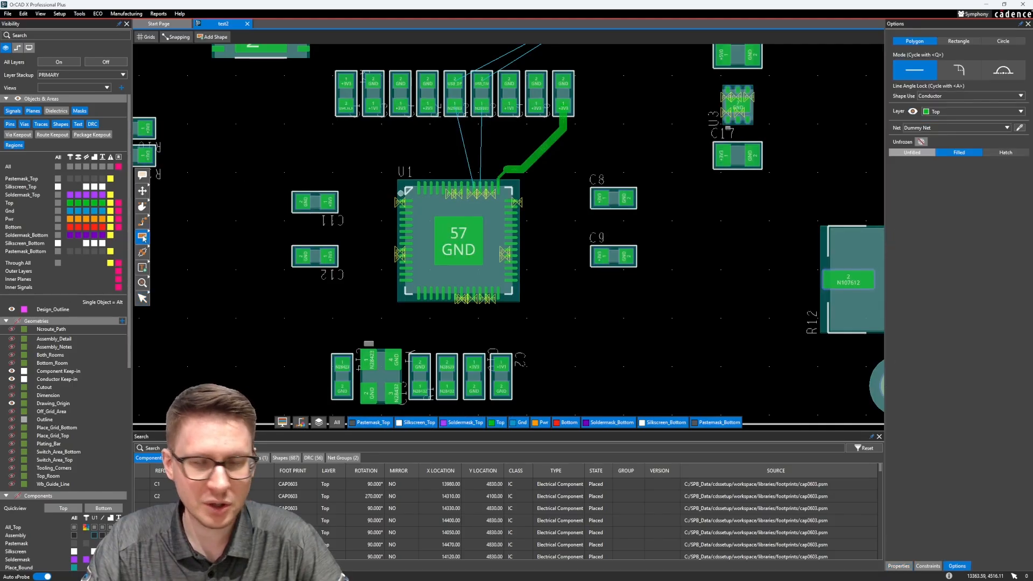
{"action": "left_click", "coordinate": [958, 42]}
{"action": "left_click", "coordinate": [969, 87]}
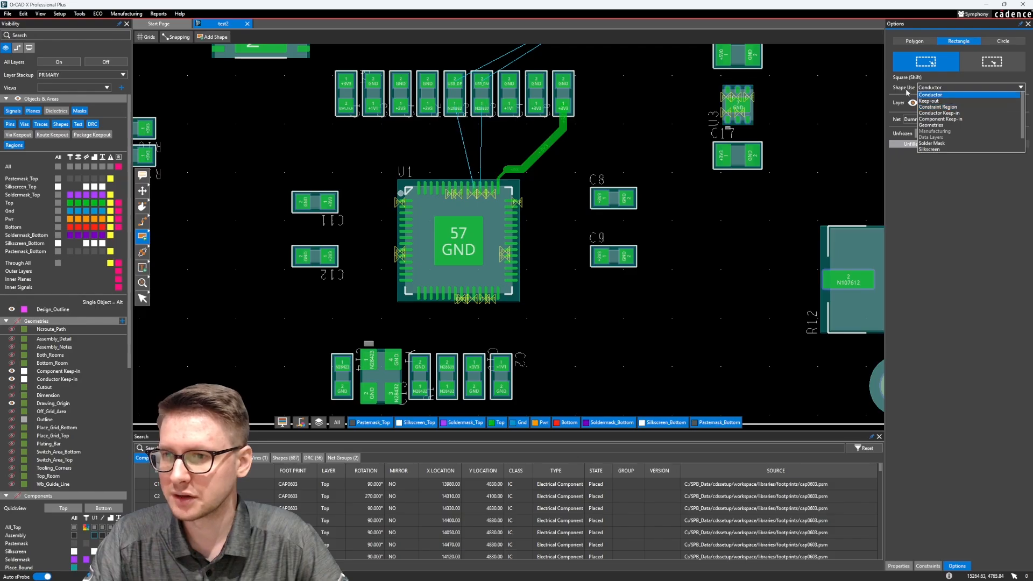
{"action": "left_click", "coordinate": [938, 107]}
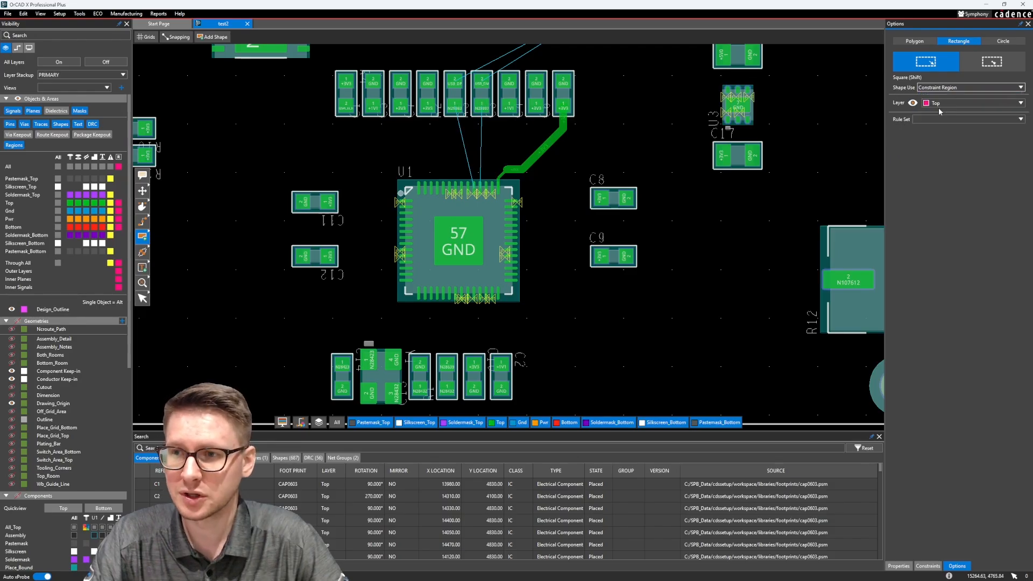
{"action": "left_click", "coordinate": [936, 107]}
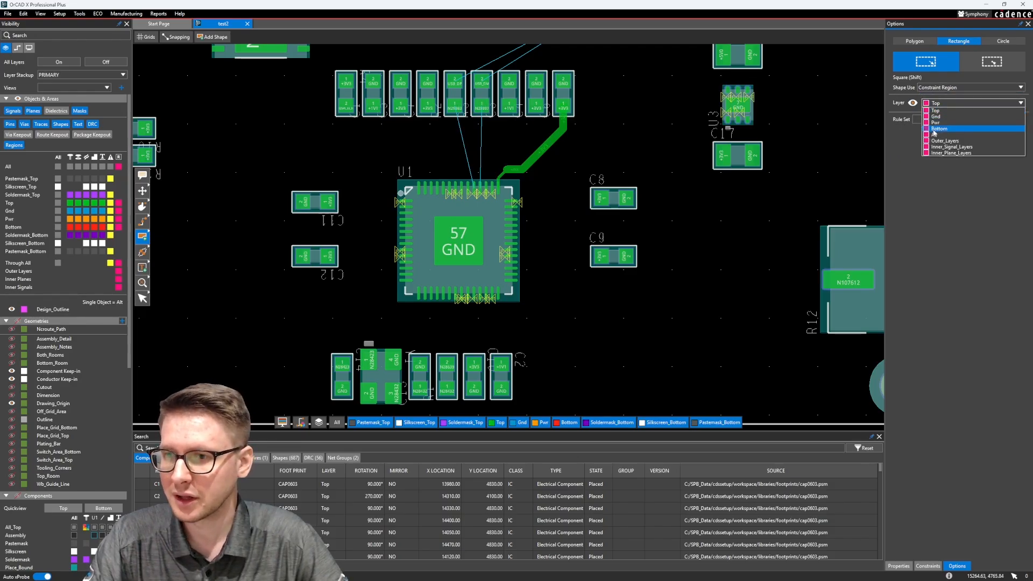
{"action": "left_click", "coordinate": [939, 111]}
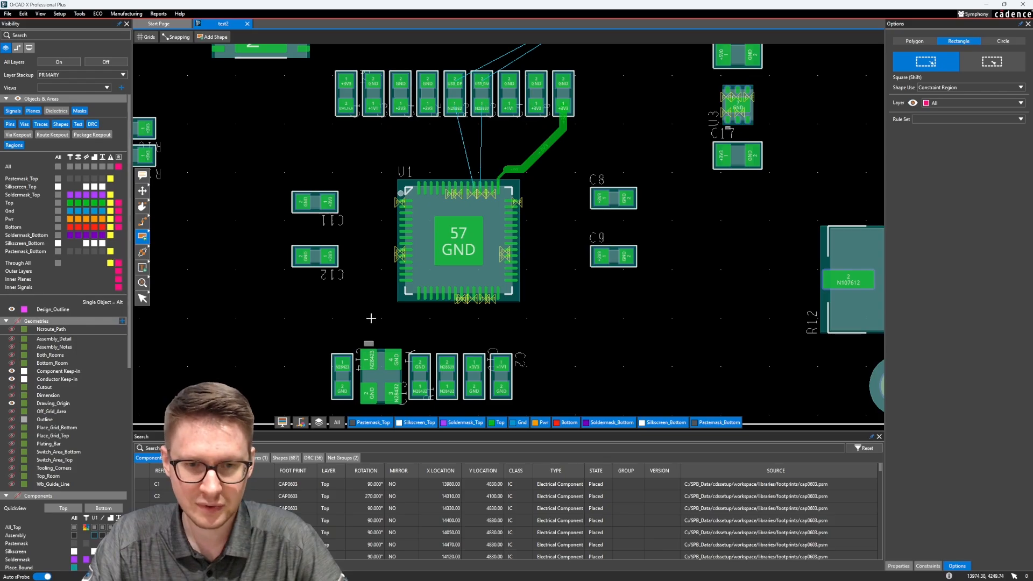
- Set the quick grid to 5 / 10 mils and turn off the grid display
{"action": "left_click", "coordinate": [149, 41]}
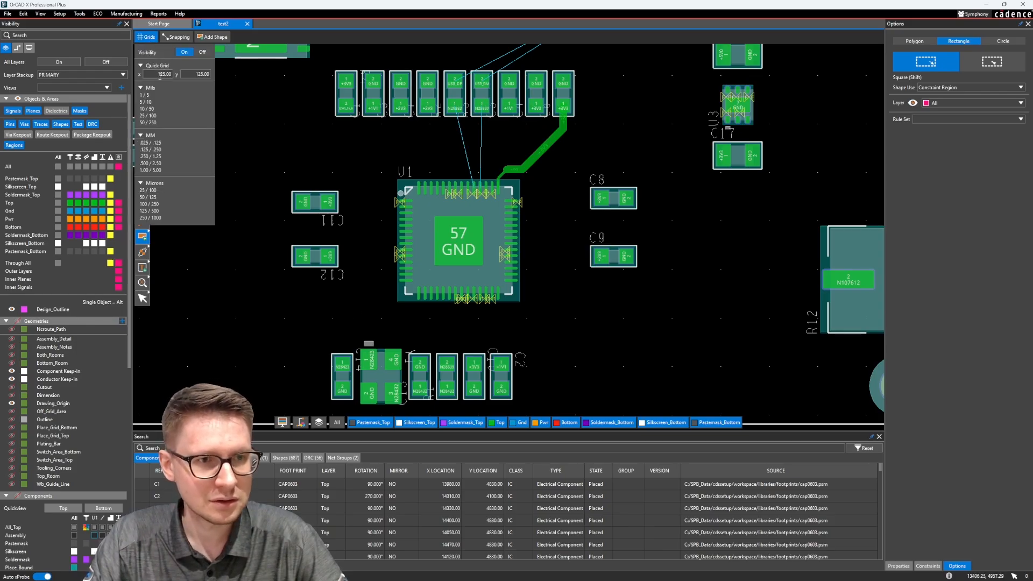
{"action": "left_click", "coordinate": [149, 103]}
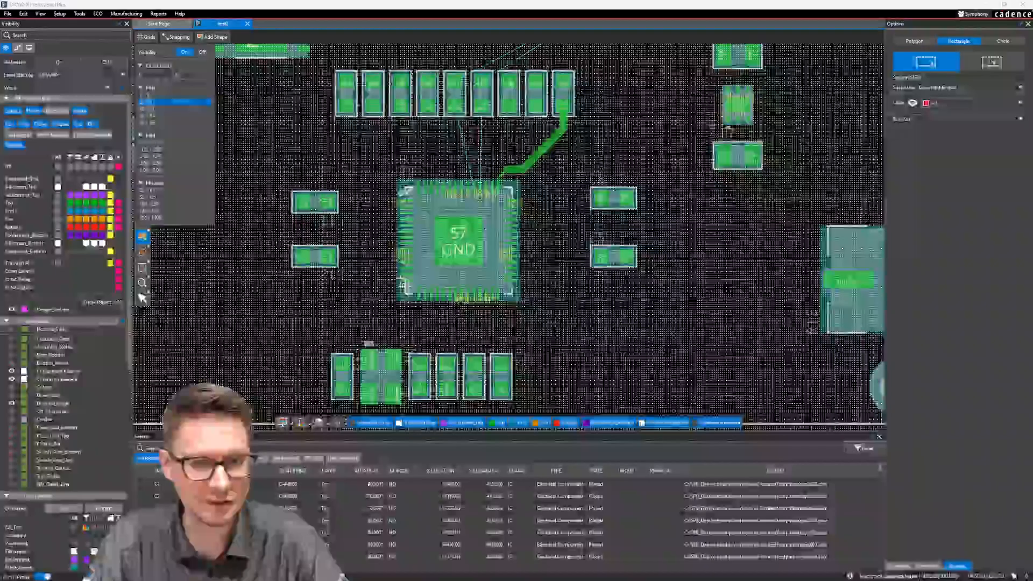
{"action": "left_click", "coordinate": [202, 53]}
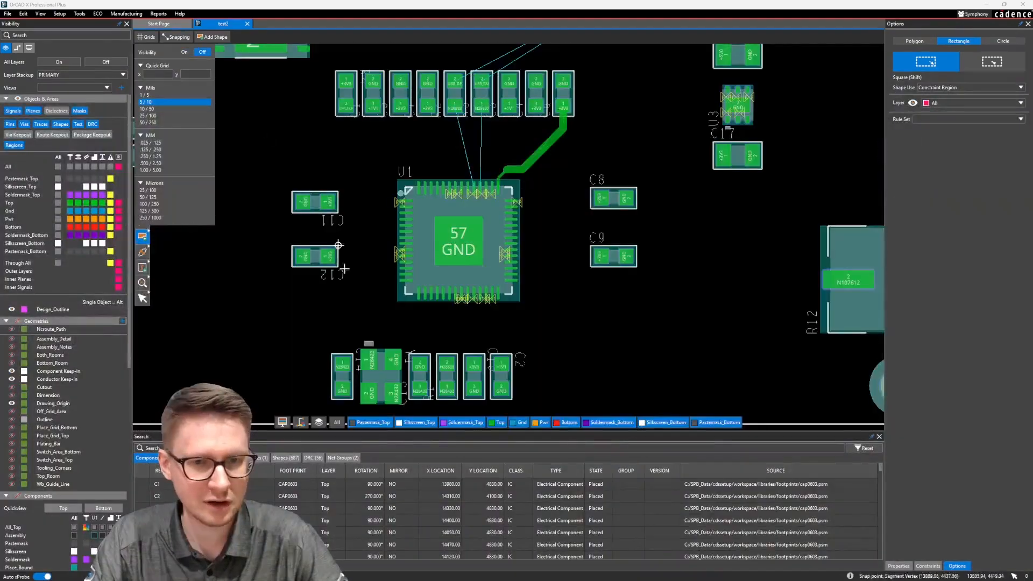
- Draw a rectangular constraint region about 460 by 440 mils enclosing U1
{"action": "left_click", "coordinate": [371, 322]}
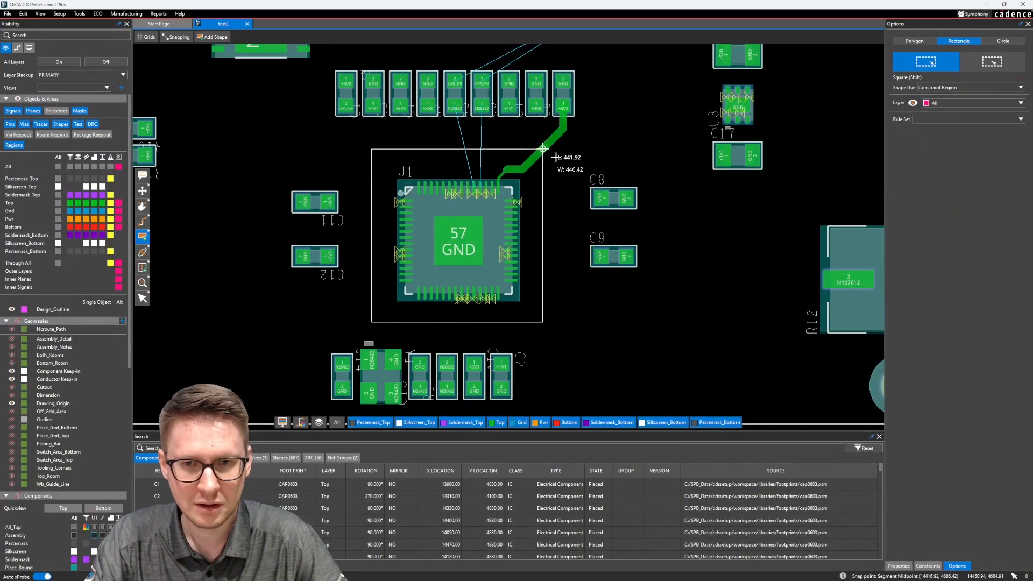
{"action": "scroll", "coordinate": [542, 149], "scroll_direction": "up", "scroll_amount": 4}
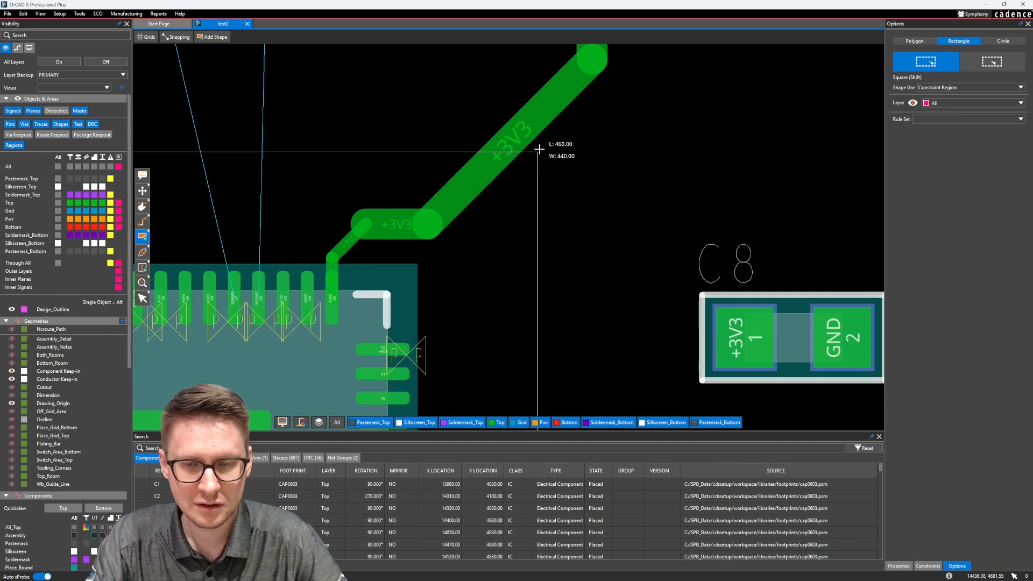
{"action": "left_click", "coordinate": [536, 149]}
{"action": "scroll", "coordinate": [574, 212], "scroll_direction": "down", "scroll_amount": 5}
{"action": "middle_click_drag", "start_coordinate": [580, 265], "coordinate": [580, 249]}
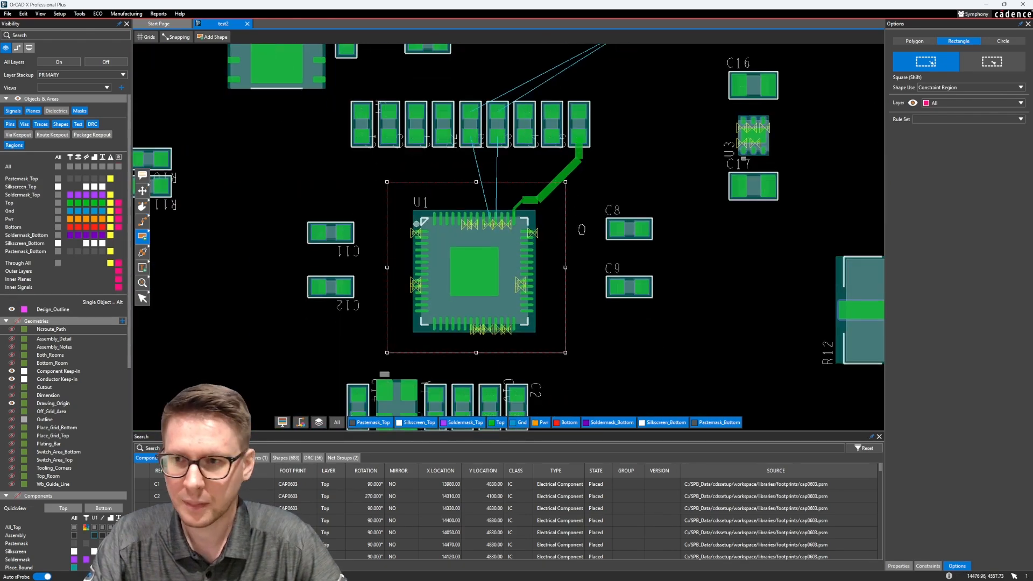
{"action": "key", "text": "Escape"}
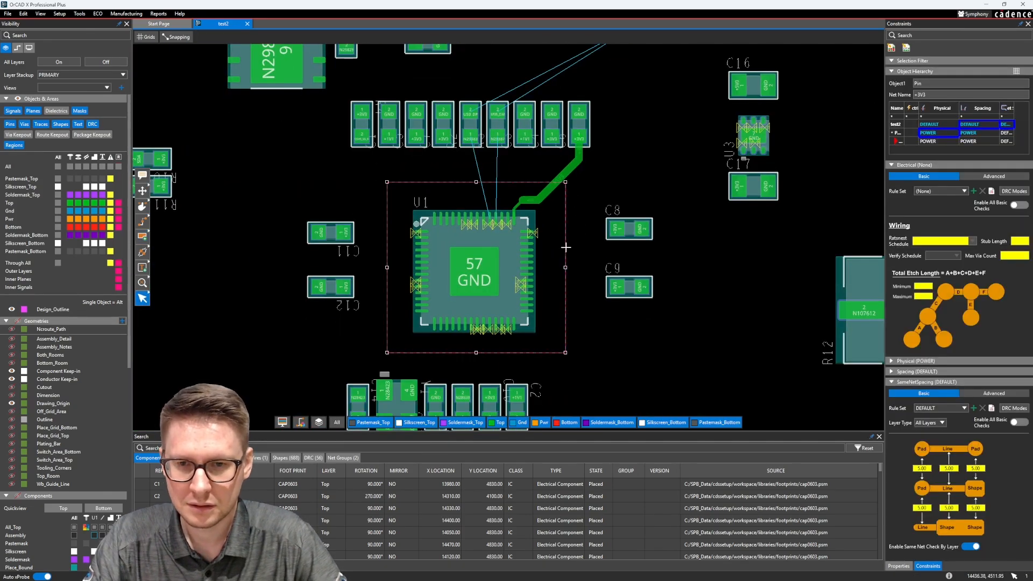
{"action": "right_click", "coordinate": [565, 247]}
{"action": "mouse_move", "coordinate": [592, 315]}
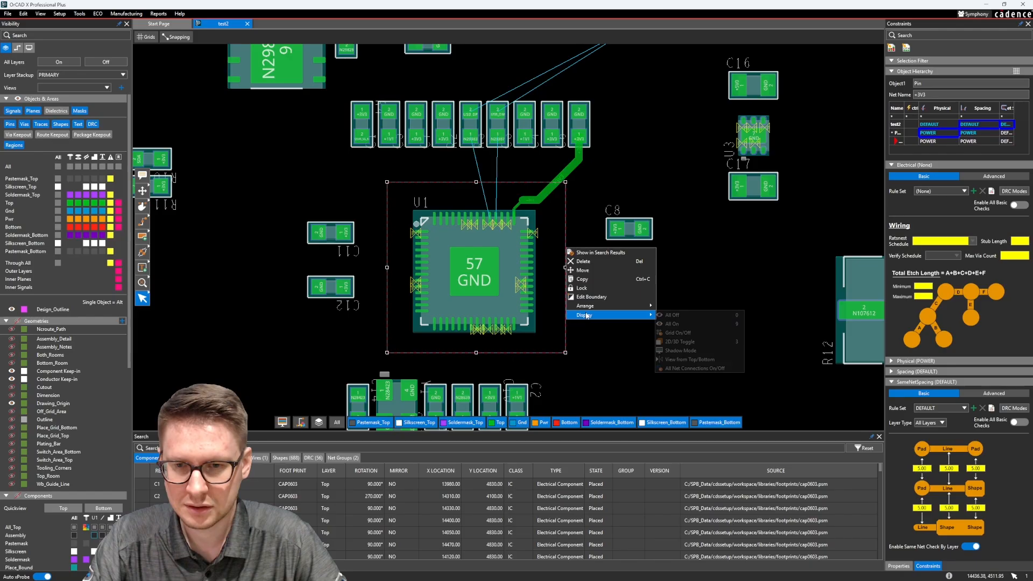
{"action": "left_click", "coordinate": [595, 343]}
{"action": "left_click", "coordinate": [565, 306]}
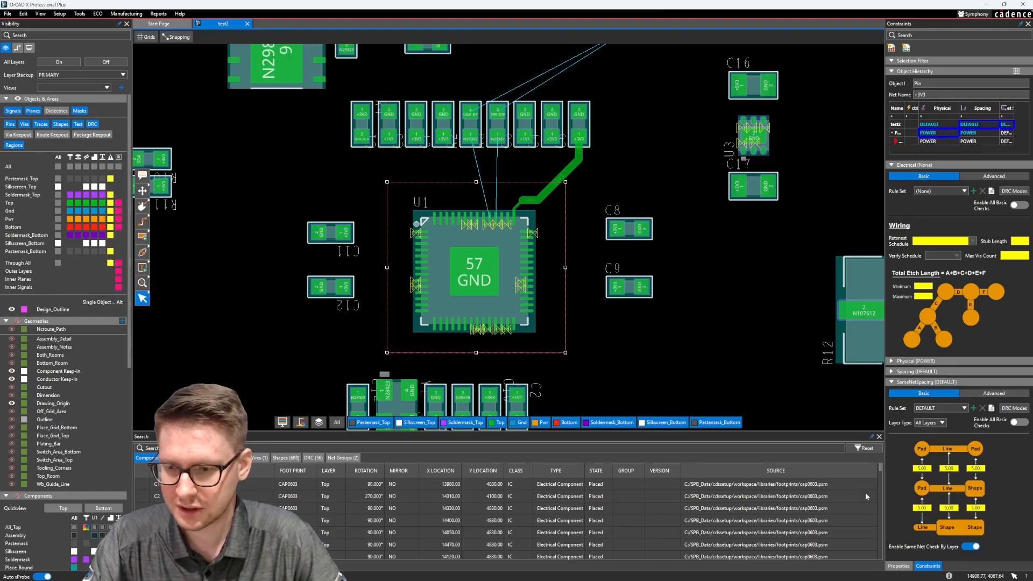
{"action": "left_click", "coordinate": [899, 566]}
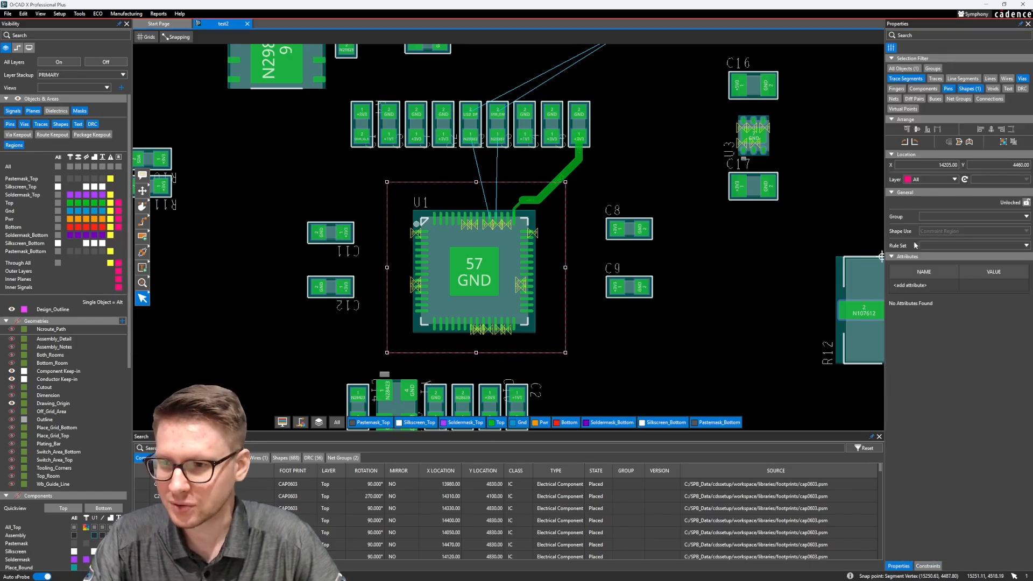
{"action": "left_click", "coordinate": [607, 327]}
{"action": "left_click", "coordinate": [143, 237]}
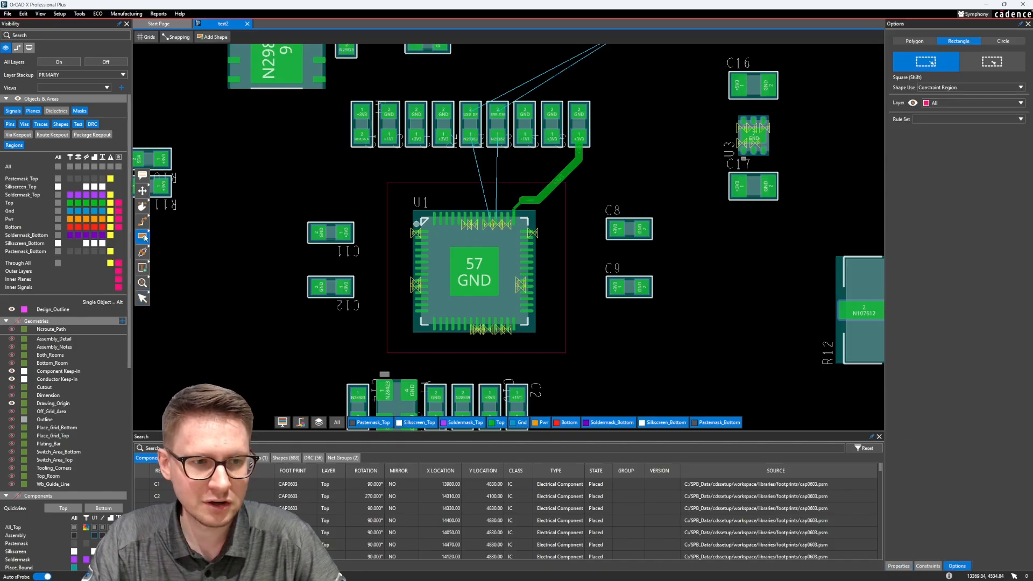
{"action": "left_click", "coordinate": [956, 119]}
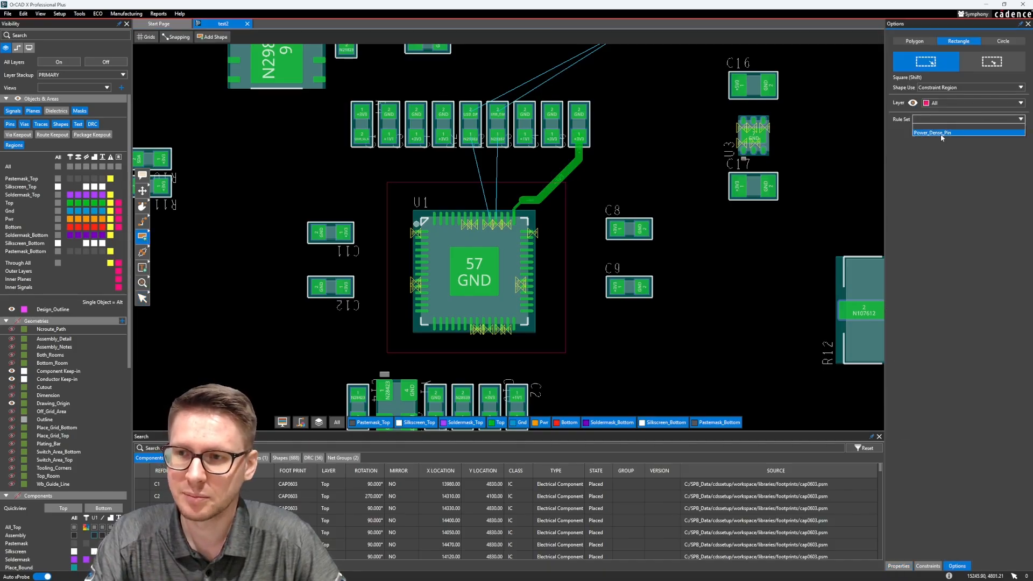
{"action": "left_click", "coordinate": [941, 134]}
{"action": "key", "text": "Escape"}
- Assign the POWER_DENSE_PIN rule set to the constraint region around U1
{"action": "left_click", "coordinate": [565, 262]}
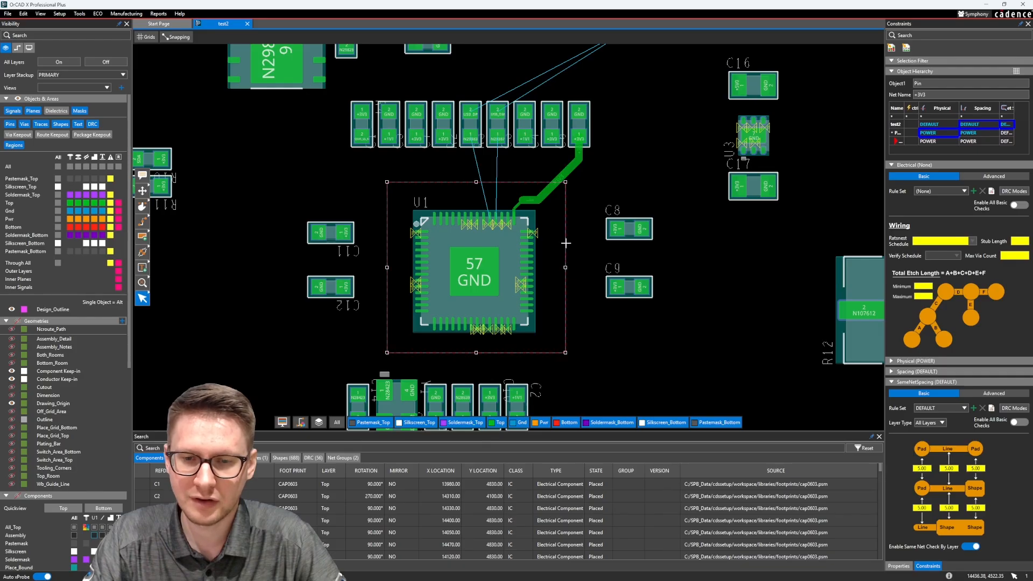
{"action": "left_click", "coordinate": [903, 567]}
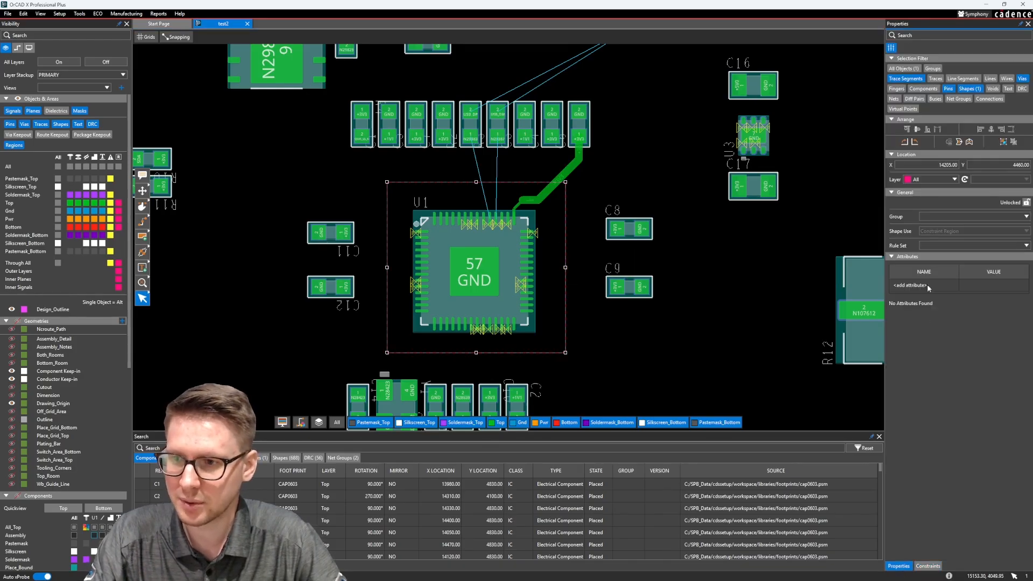
{"action": "left_click", "coordinate": [934, 243]}
{"action": "left_click", "coordinate": [935, 257]}
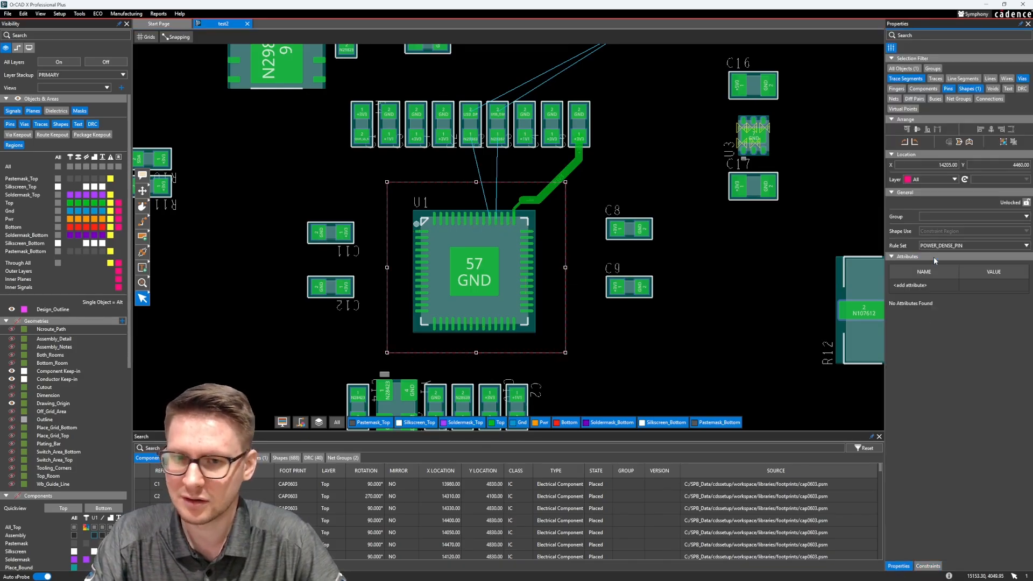
{"action": "left_click", "coordinate": [644, 348]}
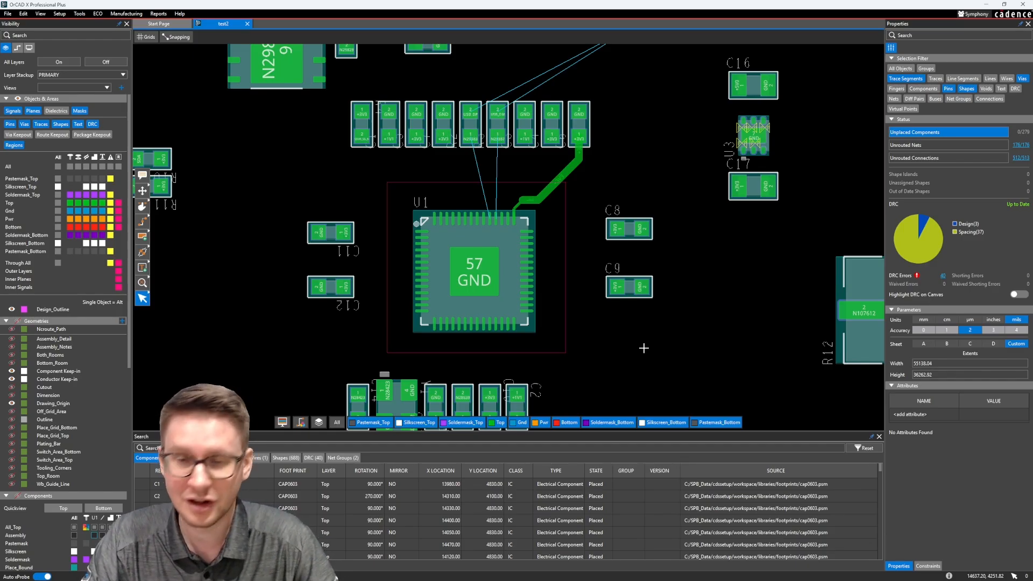
- Draw a rectangular constraint region on all layers around J2's two pin rows, using the Power_Dense_Pin rule set
{"action": "scroll", "coordinate": [683, 318], "scroll_direction": "up", "scroll_amount": 1}
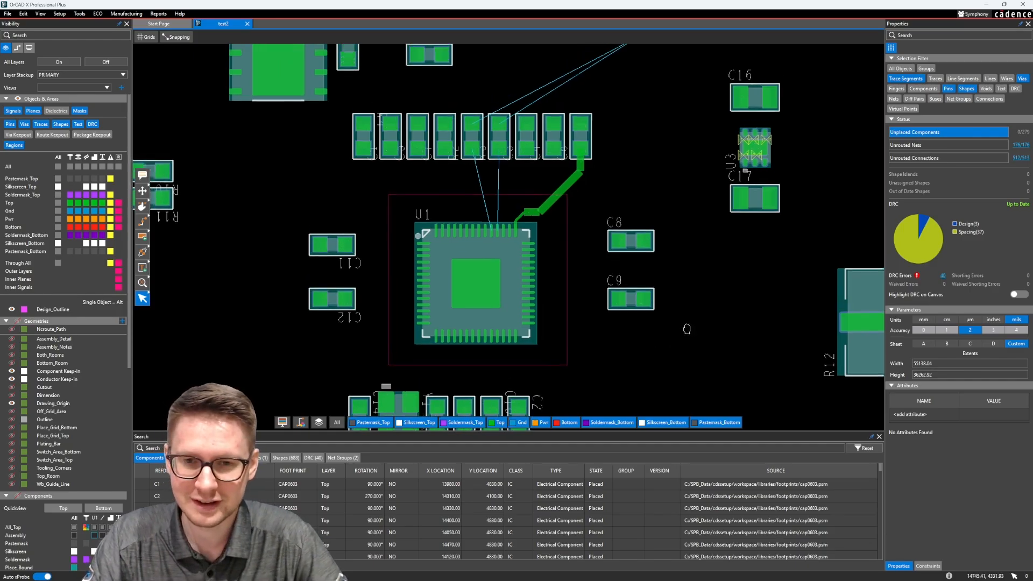
{"action": "middle_click_drag", "start_coordinate": [642, 204], "coordinate": [517, 284]}
{"action": "scroll", "coordinate": [603, 244], "scroll_direction": "up", "scroll_amount": 2}
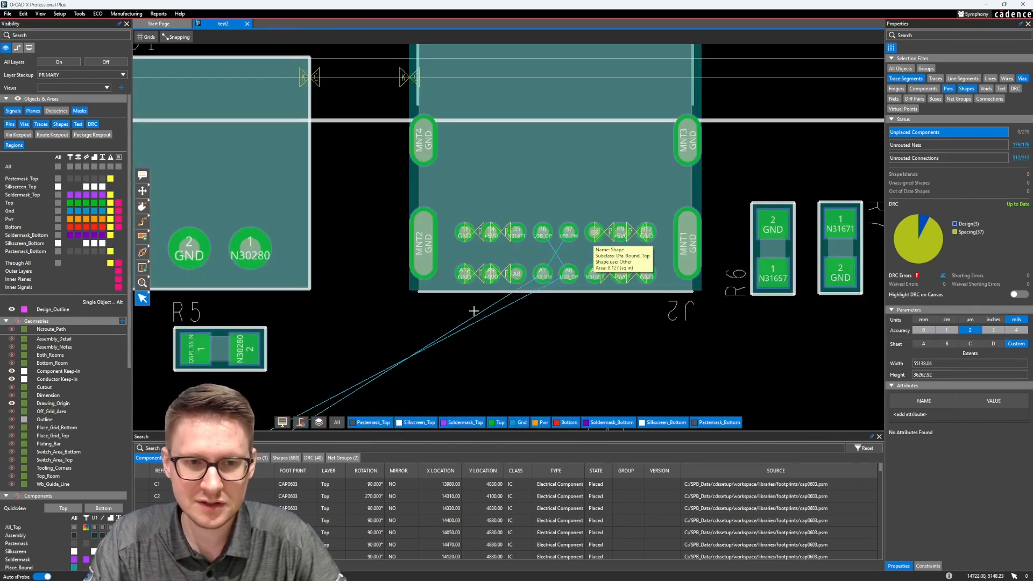
{"action": "left_click", "coordinate": [142, 235]}
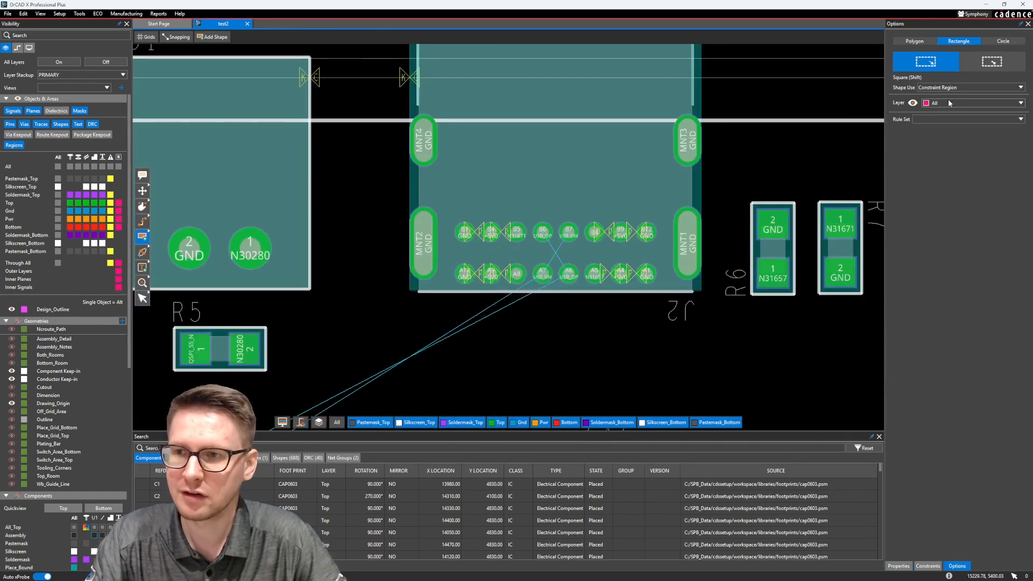
{"action": "left_click", "coordinate": [959, 120]}
{"action": "left_click", "coordinate": [947, 130]}
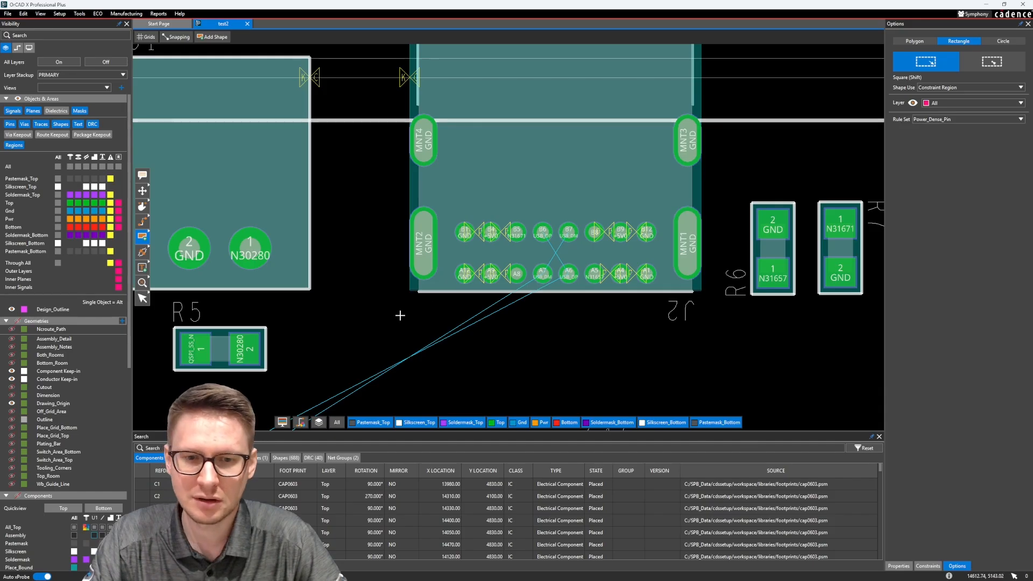
{"action": "left_click", "coordinate": [383, 318]}
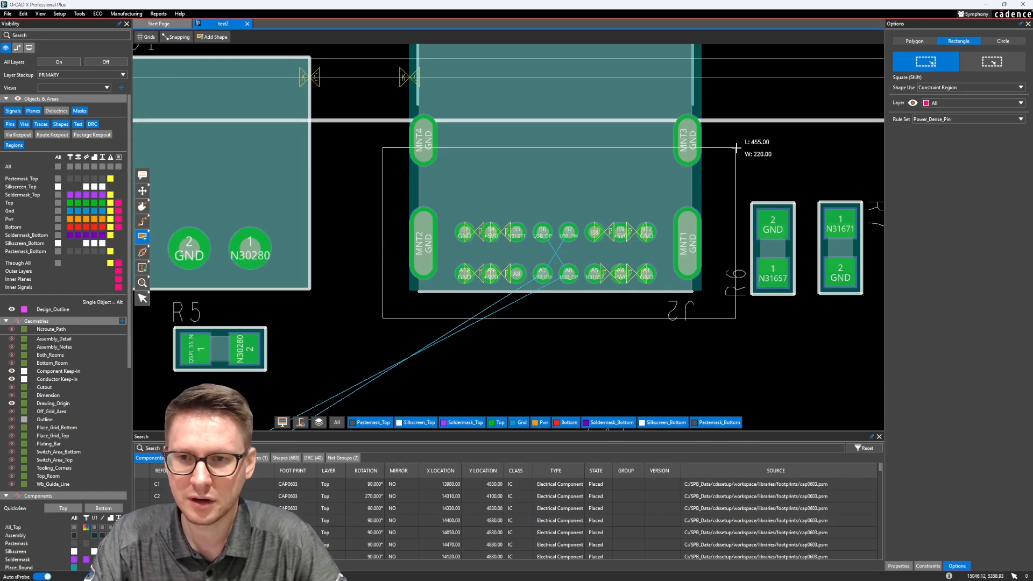
{"action": "left_click", "coordinate": [724, 182]}
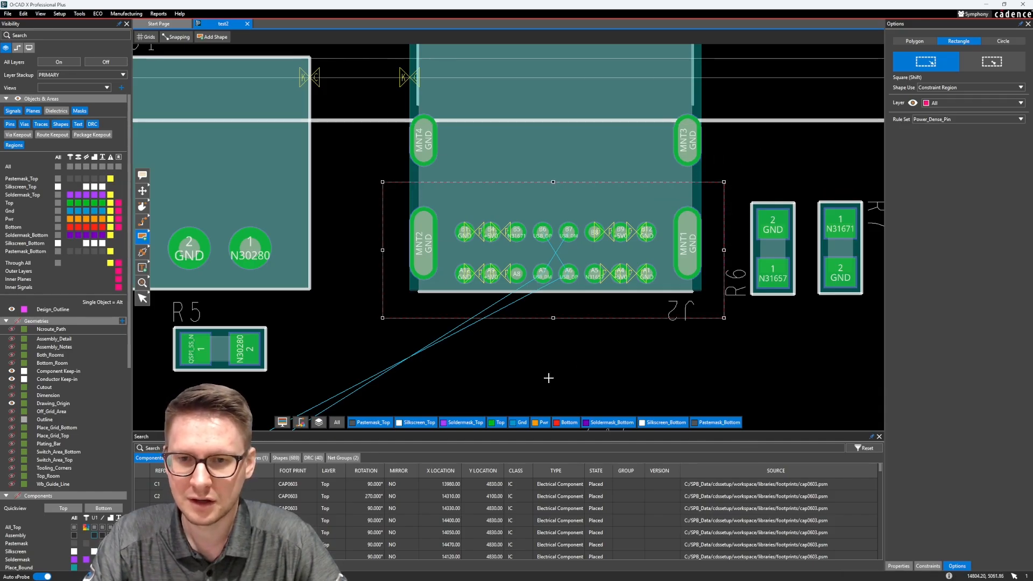
{"action": "key", "text": "Escape"}
- Check which rule set is assigned to the constraint region around J2's pins
{"action": "left_click", "coordinate": [604, 319]}
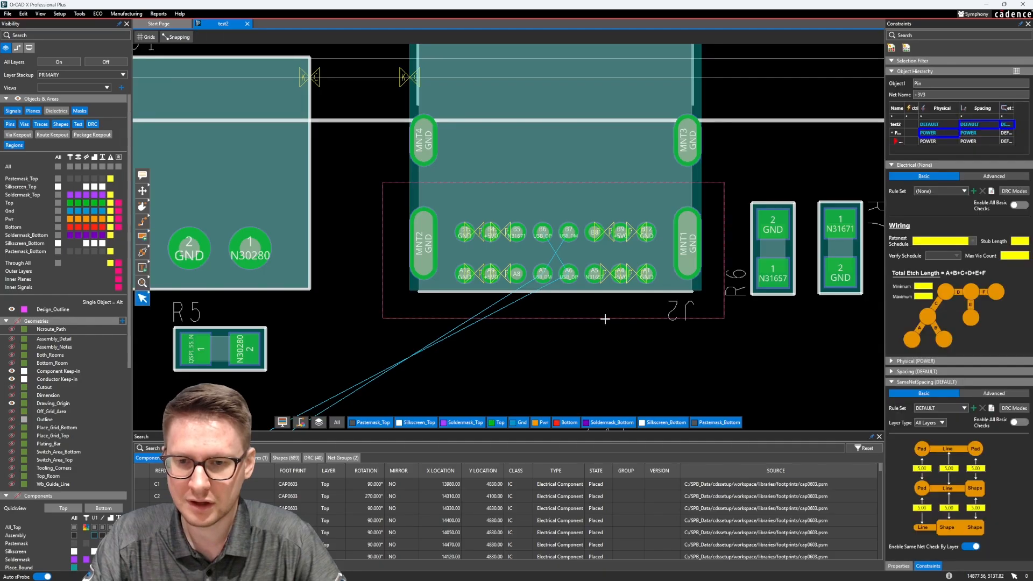
{"action": "left_click", "coordinate": [899, 566]}
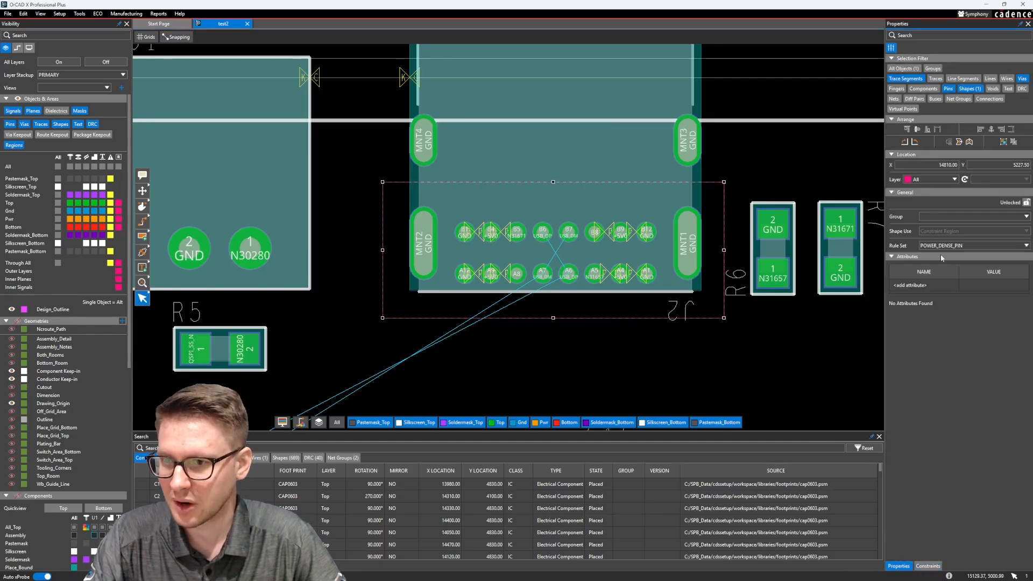
{"action": "left_click", "coordinate": [585, 359]}
- Draw a rectangular constraint region about 155 mils wide around U3, using the Power_Dense_Pin rule set
{"action": "scroll", "coordinate": [586, 359], "scroll_direction": "down", "scroll_amount": 1}
{"action": "middle_click_drag", "start_coordinate": [517, 385], "coordinate": [656, 201]}
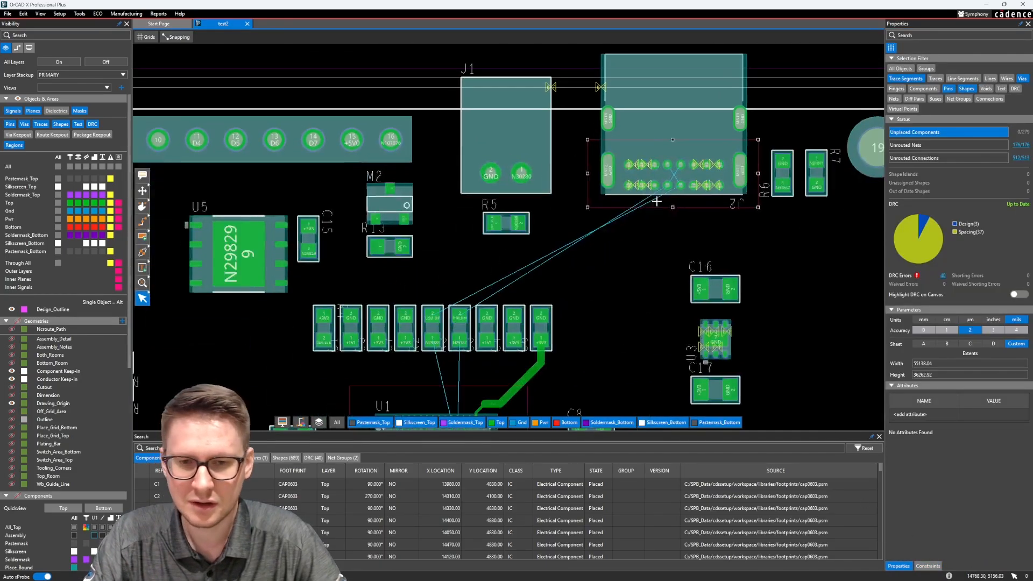
{"action": "middle_click_drag", "start_coordinate": [611, 270], "coordinate": [395, 124]}
{"action": "scroll", "coordinate": [552, 217], "scroll_direction": "up", "scroll_amount": 1}
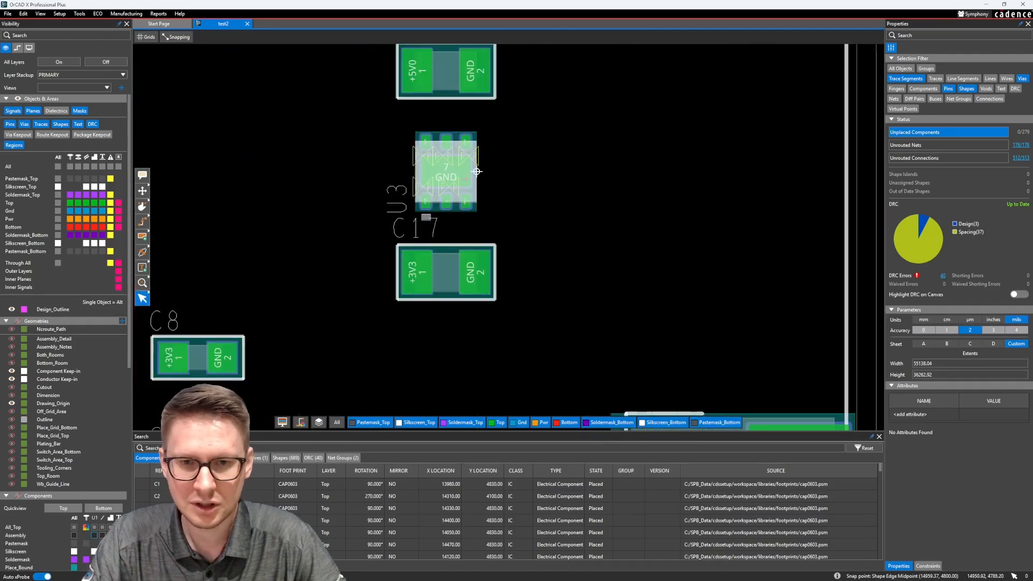
{"action": "left_click", "coordinate": [142, 236]}
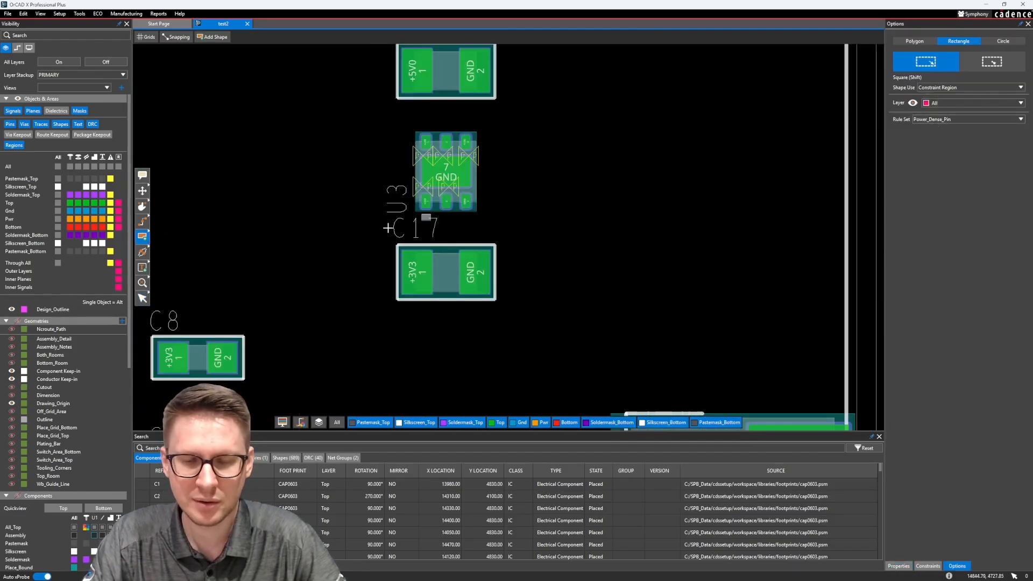
{"action": "left_click", "coordinate": [387, 230]}
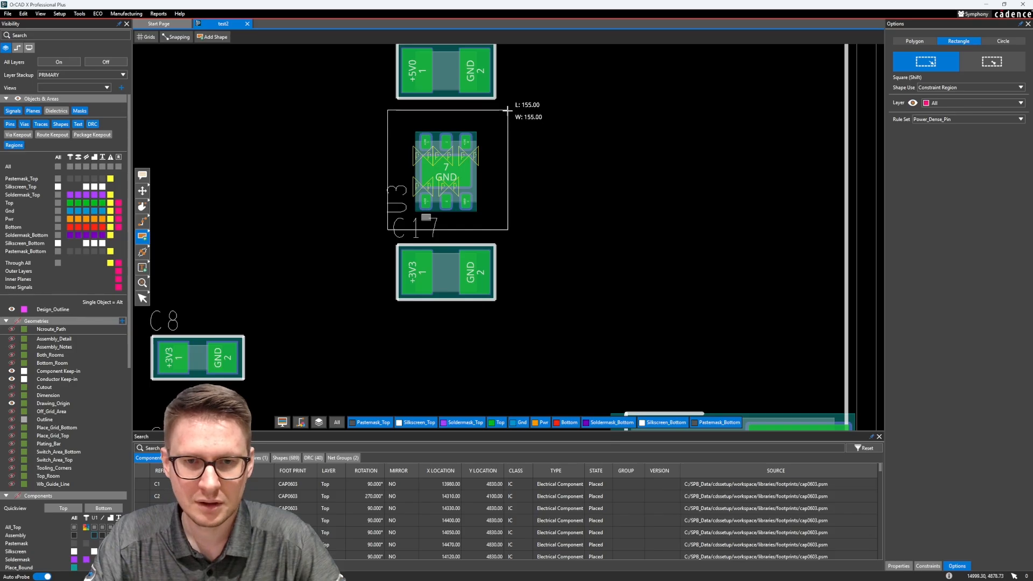
{"action": "left_click", "coordinate": [508, 113]}
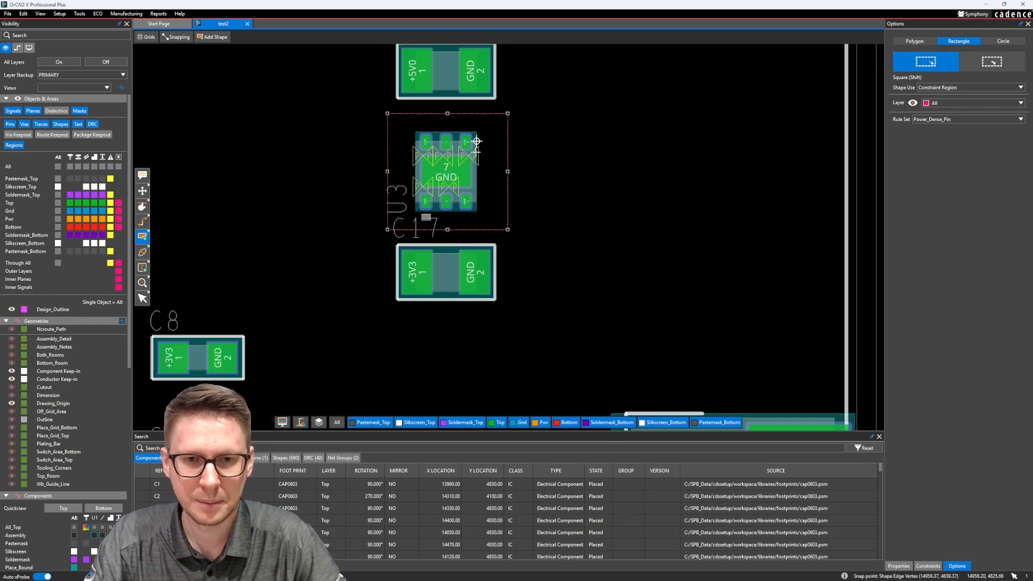
{"action": "left_click", "coordinate": [142, 299]}
- Examine the board's DRC status and the error markers around the new constraint regions at J2, U3 and U1
{"action": "scroll", "coordinate": [320, 299], "scroll_direction": "down", "scroll_amount": 5}
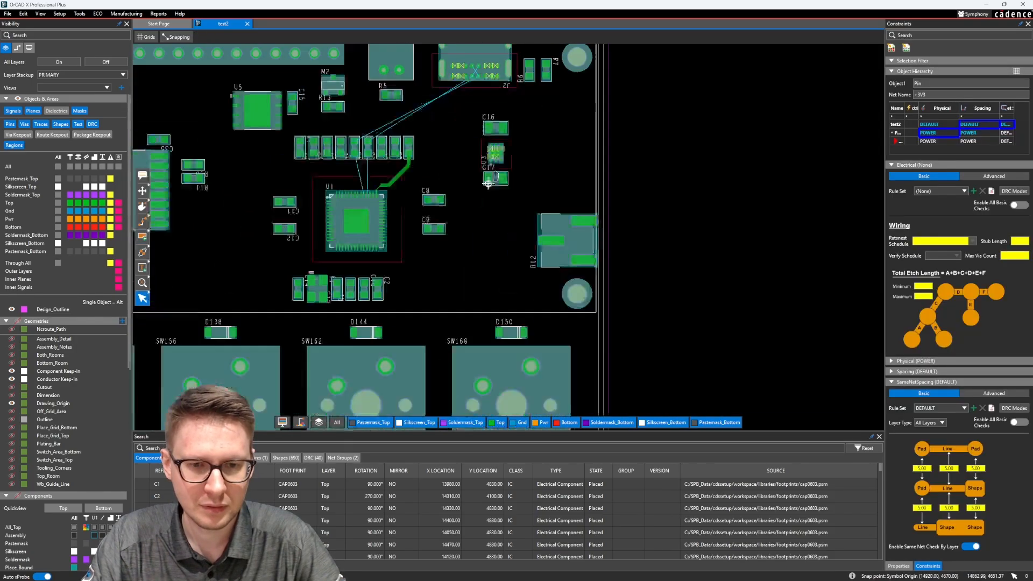
{"action": "scroll", "coordinate": [574, 160], "scroll_direction": "up", "scroll_amount": 2}
{"action": "middle_click_drag", "start_coordinate": [574, 160], "coordinate": [615, 241]}
{"action": "left_click", "coordinate": [899, 566]}
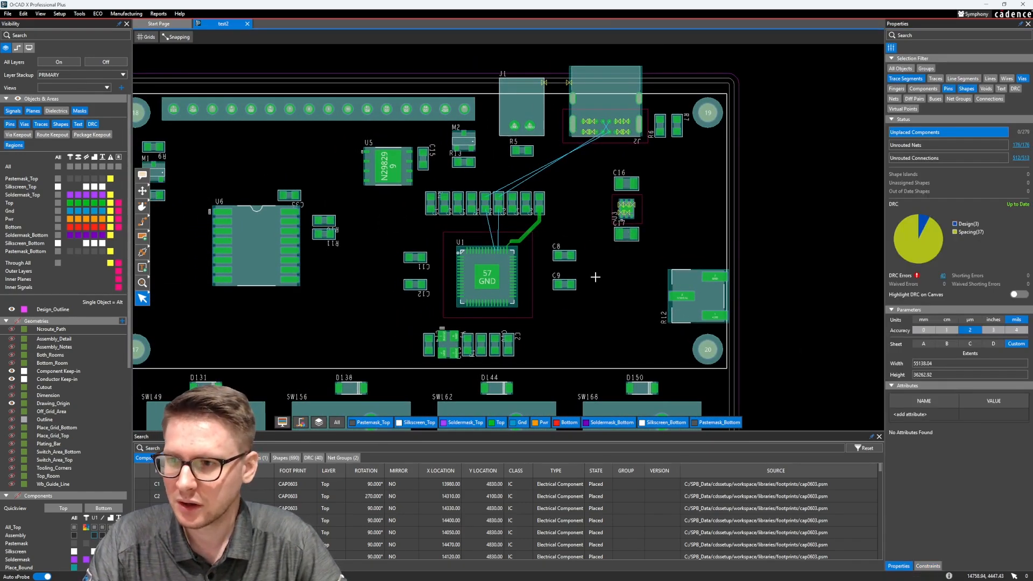
{"action": "middle_click_drag", "start_coordinate": [583, 295], "coordinate": [625, 263]}
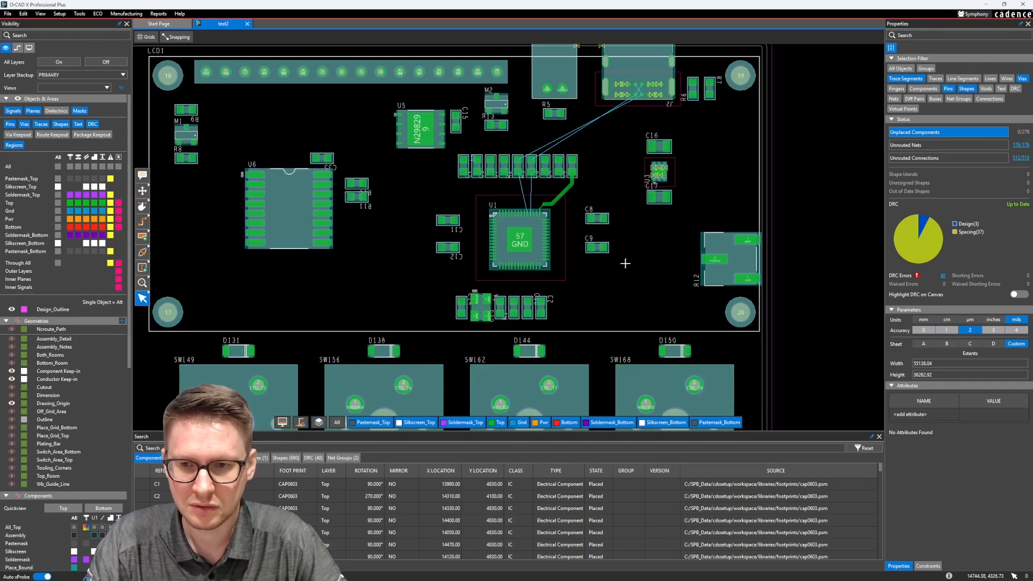
{"action": "scroll", "coordinate": [543, 261], "scroll_direction": "up", "scroll_amount": 3}
{"action": "scroll", "coordinate": [524, 226], "scroll_direction": "up", "scroll_amount": 4}
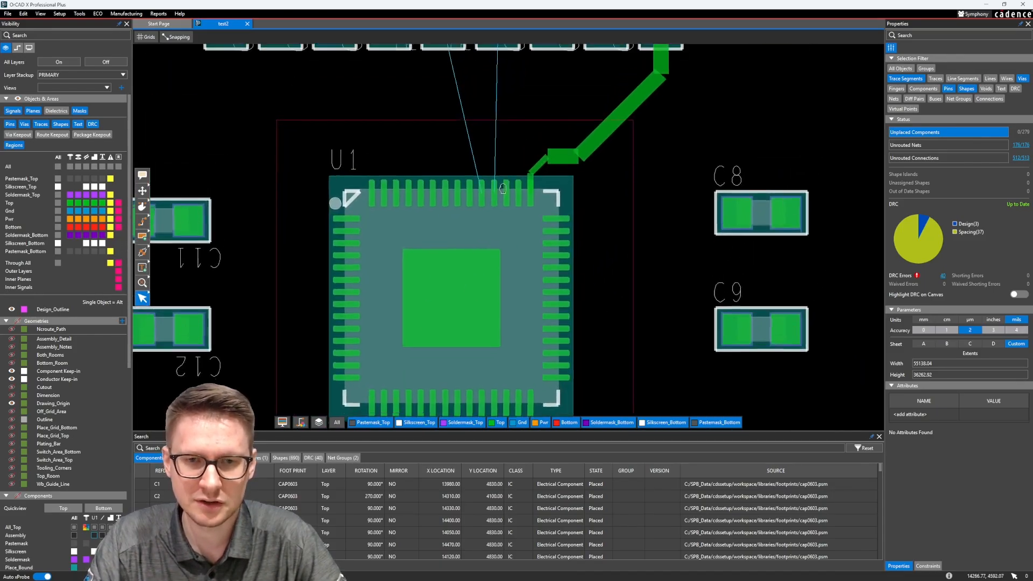
{"action": "middle_click_drag", "start_coordinate": [502, 188], "coordinate": [504, 193]}
{"action": "middle_click_drag", "start_coordinate": [672, 197], "coordinate": [640, 208]}
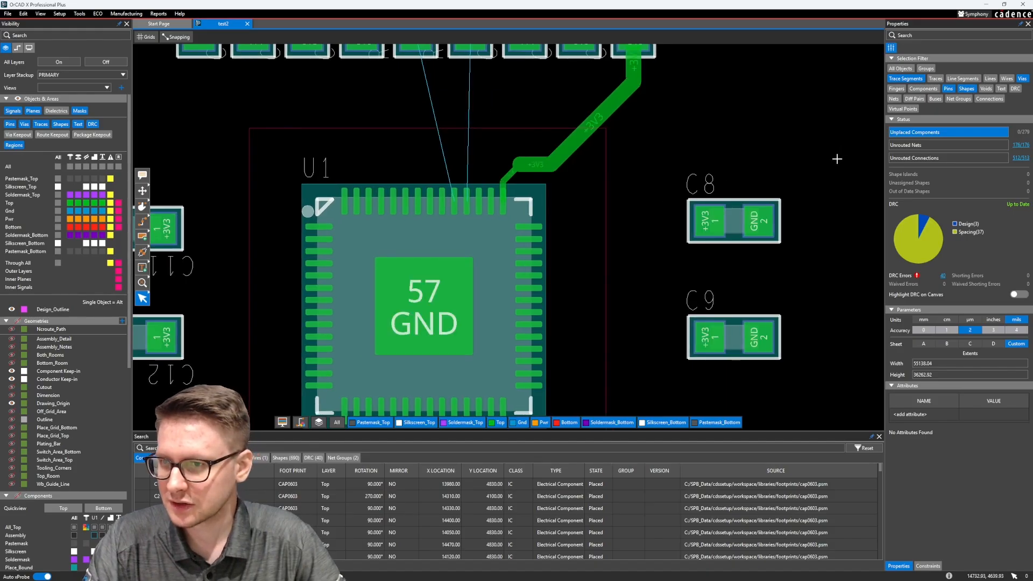
- Review the POWER_DENSE_PIN region's spacing values in the Constraint Manager and close it
{"action": "left_click", "coordinate": [83, 16]}
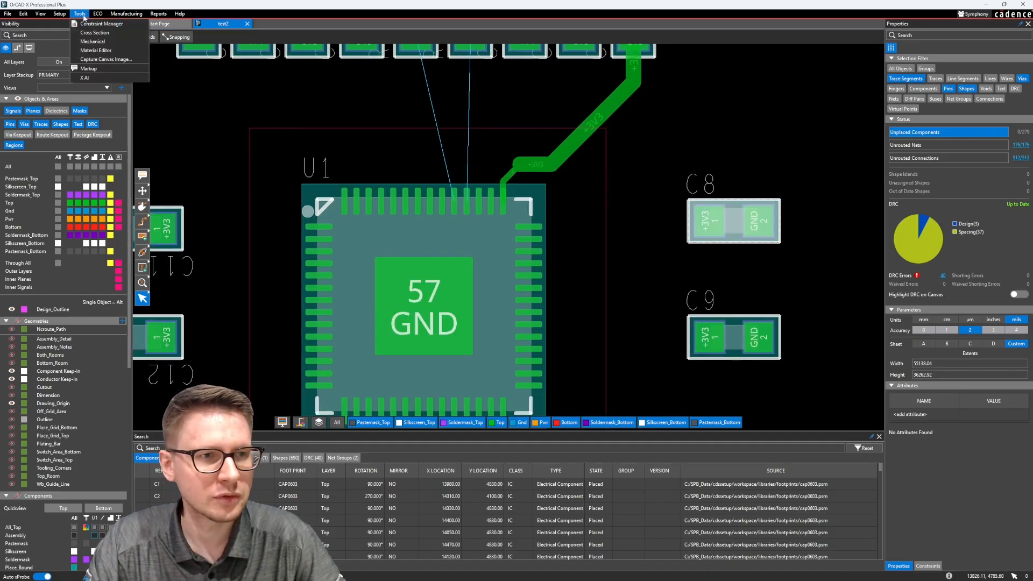
{"action": "left_click", "coordinate": [101, 24]}
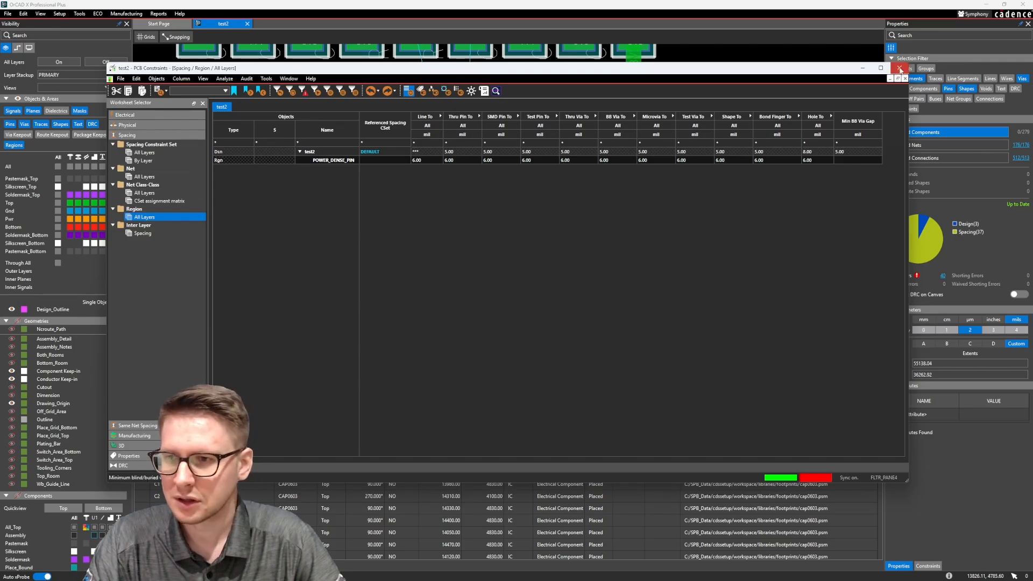
{"action": "left_click", "coordinate": [900, 67]}
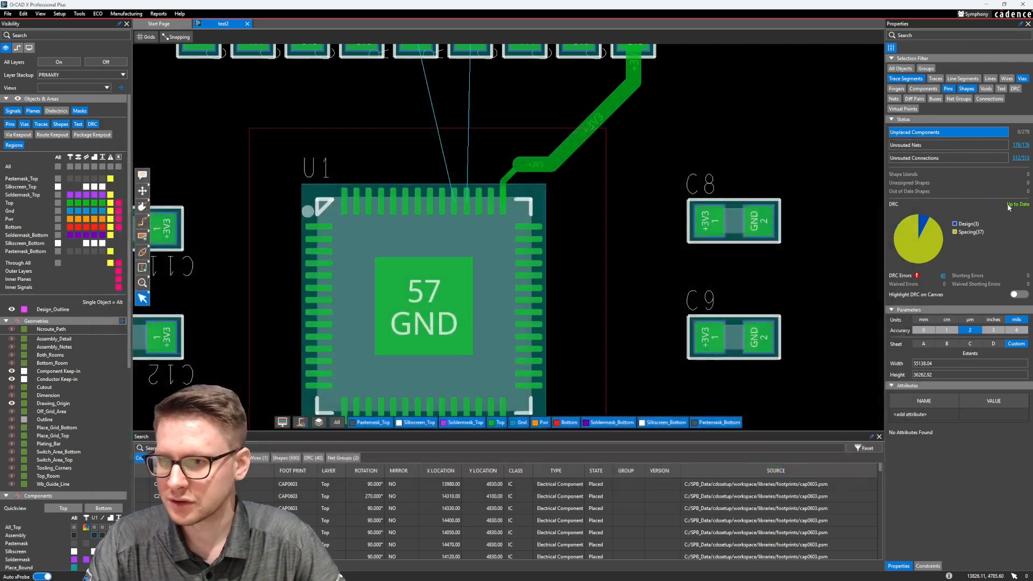
- List the design's DRC errors in the search results
{"action": "left_click", "coordinate": [944, 276]}
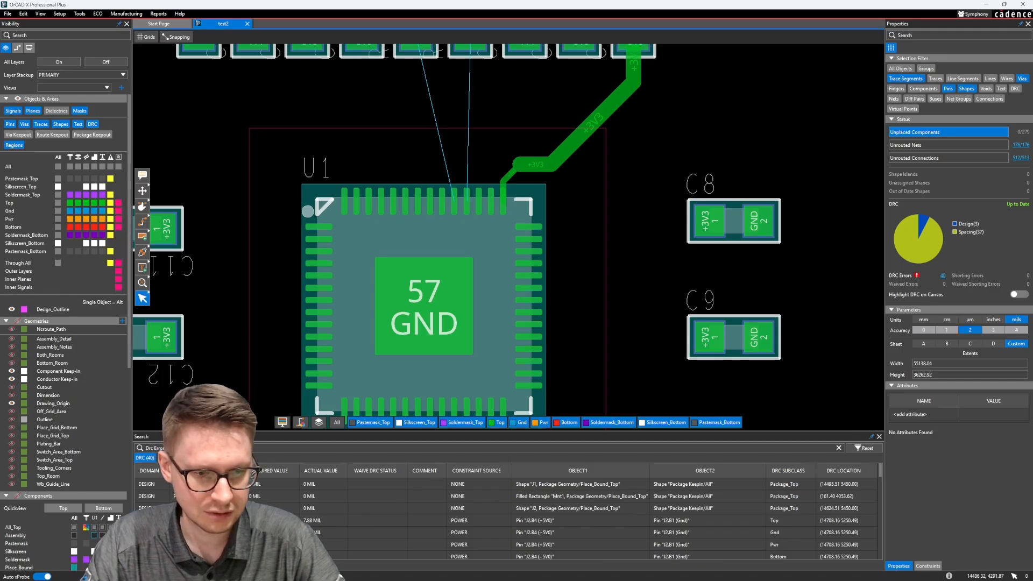
- Locate the J2 pin spacing error on the board from the DRC results list and examine the surrounding constraint regions
{"action": "left_click", "coordinate": [285, 521]}
{"action": "scroll", "coordinate": [520, 273], "scroll_direction": "down", "scroll_amount": 4}
{"action": "left_click", "coordinate": [592, 342]}
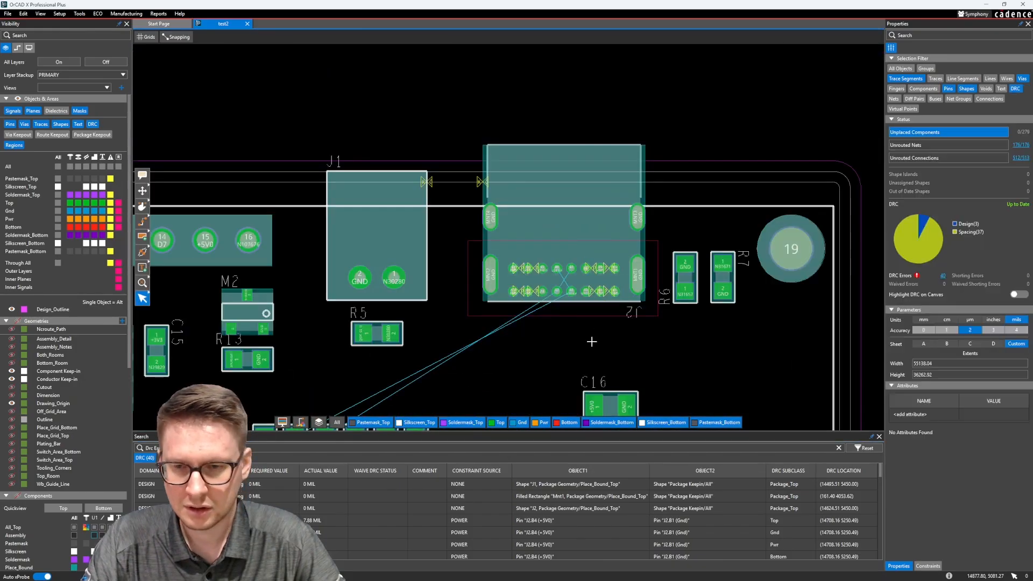
{"action": "middle_click_drag", "start_coordinate": [591, 341], "coordinate": [597, 260]}
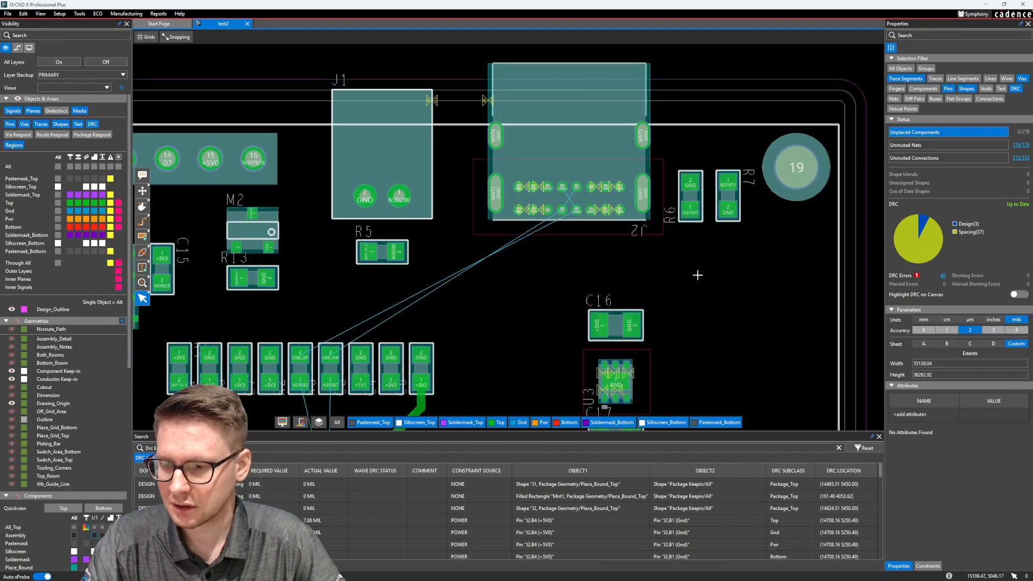
- Re-enter the POWER_DENSE_PIN region's spacing in the Constraint Manager, first as 5 mil and finally as 6 mil for all spacing types
{"action": "left_click", "coordinate": [80, 14]}
{"action": "left_click", "coordinate": [102, 23]}
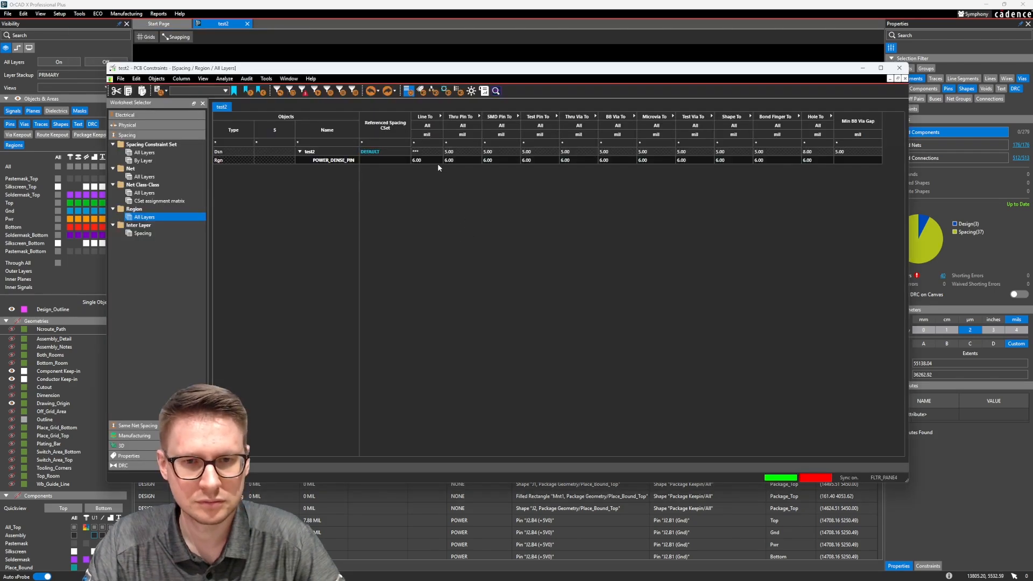
{"action": "double_click", "coordinate": [427, 160]}
{"action": "type", "text": "5"}
{"action": "key", "text": "Return"}
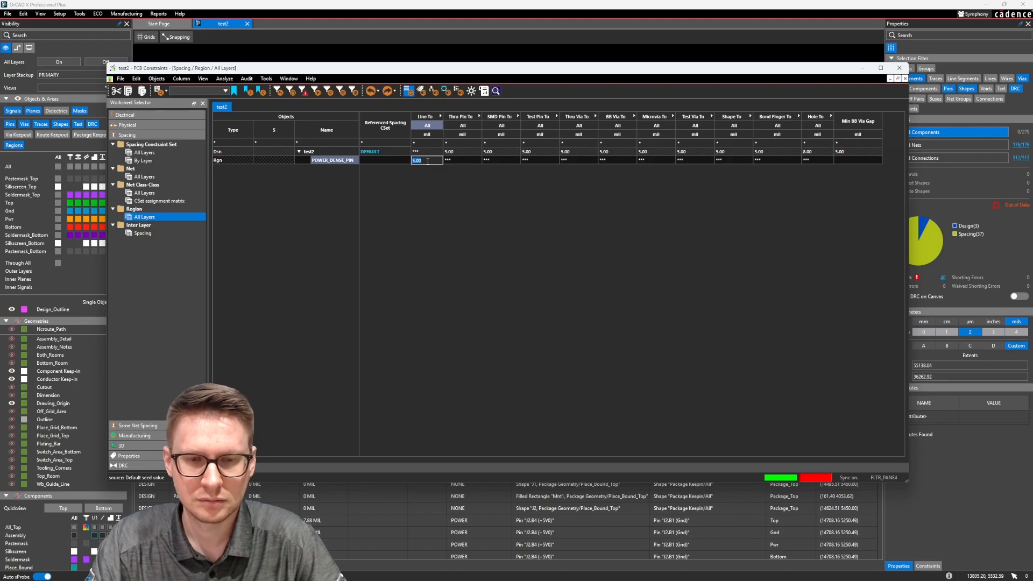
{"action": "type", "text": "6"}
{"action": "key", "text": "Return"}
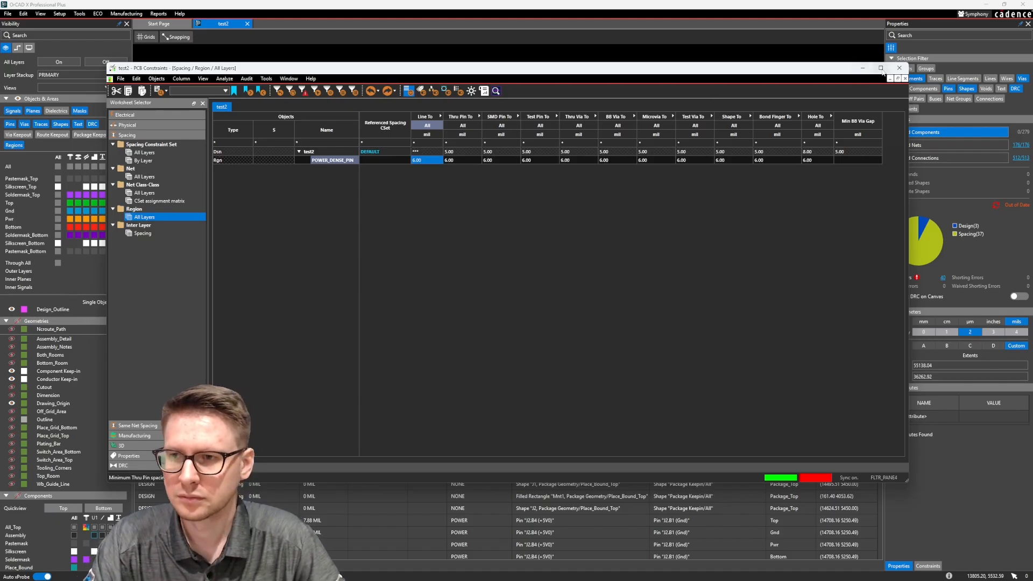
{"action": "left_click", "coordinate": [899, 68]}
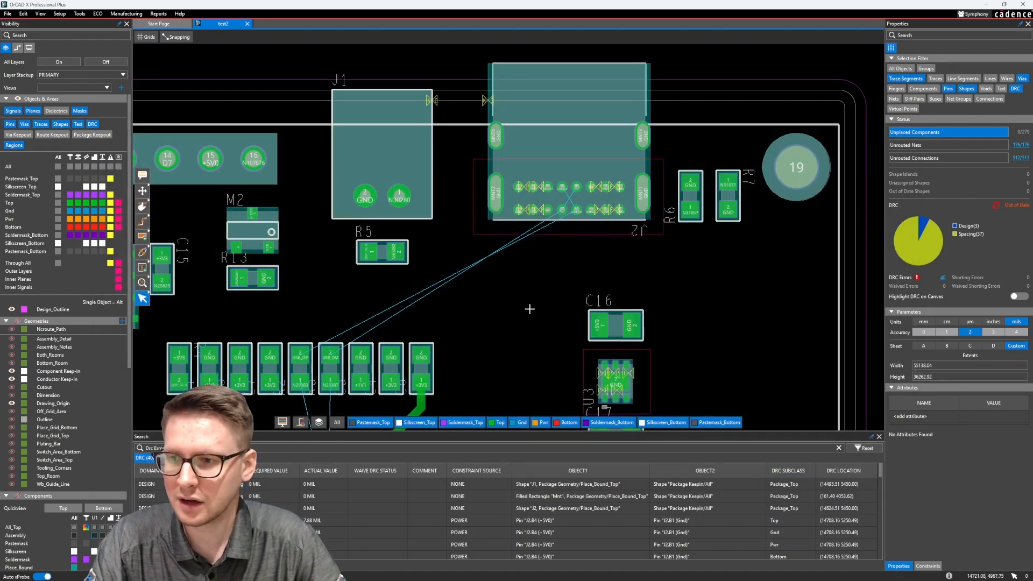
- Update the design rule check for the board
{"action": "scroll", "coordinate": [530, 309], "scroll_direction": "down", "scroll_amount": 1}
{"action": "middle_click_drag", "start_coordinate": [521, 341], "coordinate": [628, 201]}
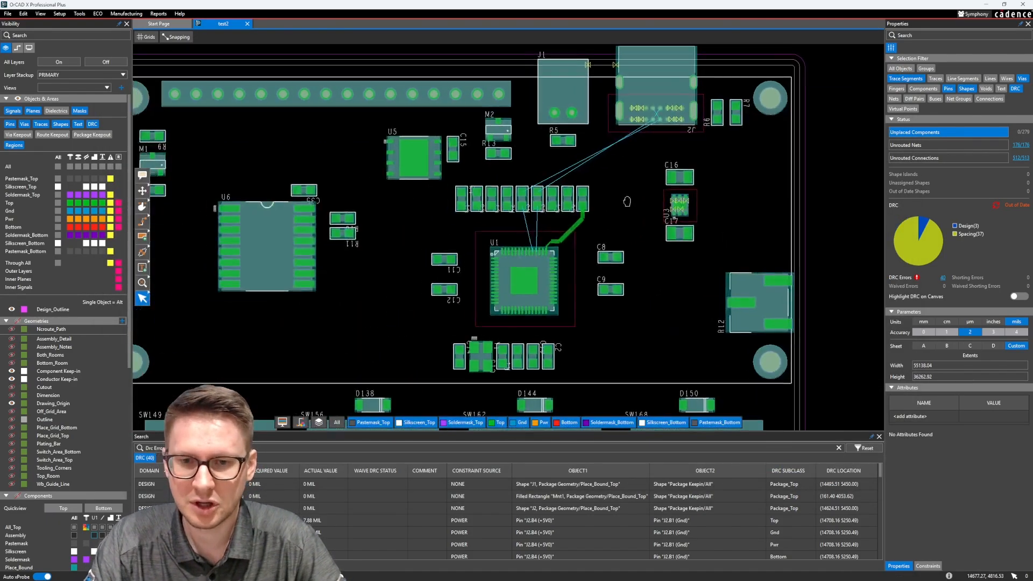
{"action": "left_click", "coordinate": [996, 206]}
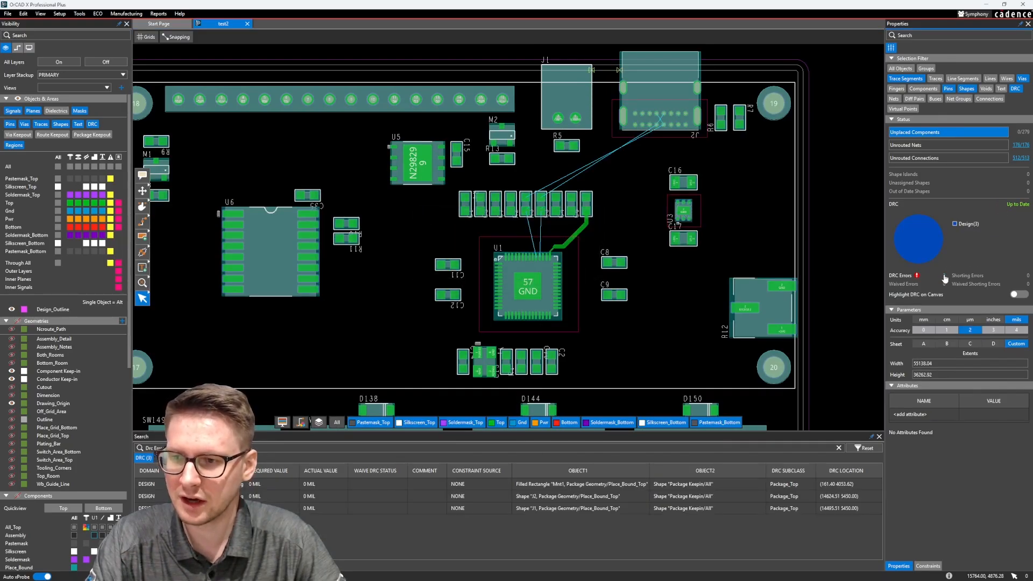
- Examine the package keep-in errors at MNT1, J2 and J1 from the DRC results list
{"action": "left_click", "coordinate": [215, 484]}
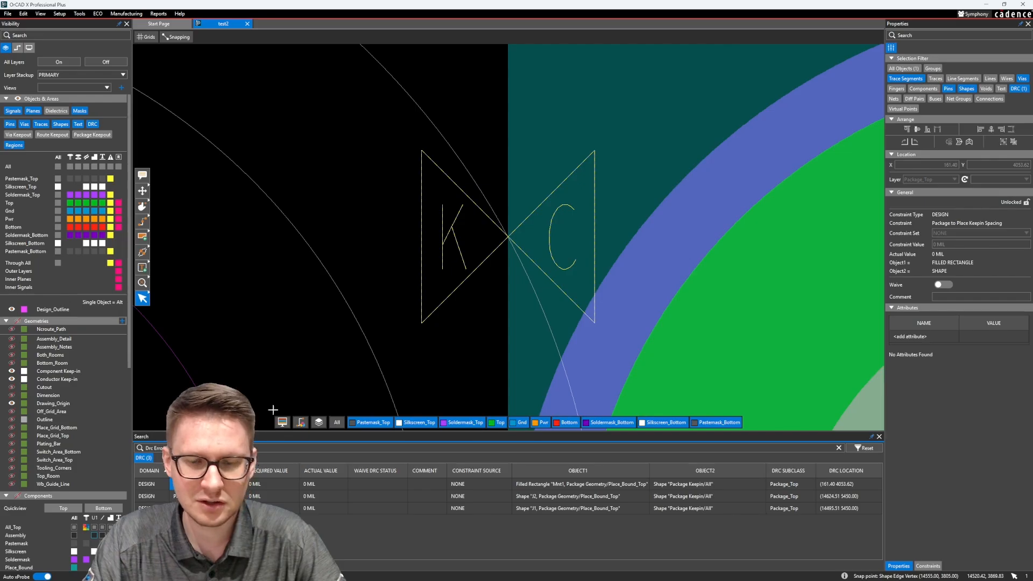
{"action": "scroll", "coordinate": [429, 260], "scroll_direction": "down", "scroll_amount": 5}
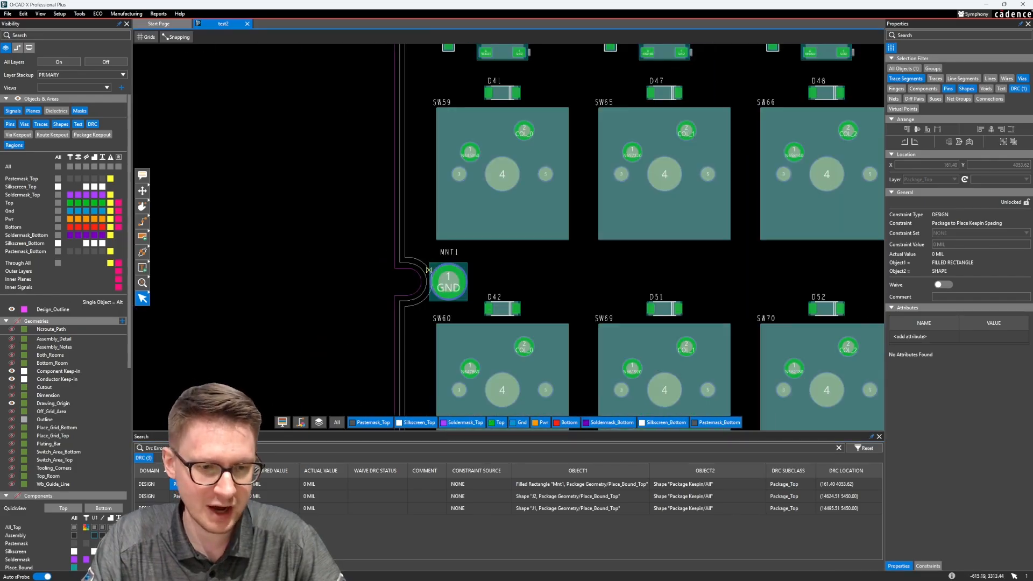
{"action": "left_click", "coordinate": [215, 496]}
{"action": "left_click", "coordinate": [215, 508]}
{"action": "scroll", "coordinate": [435, 323], "scroll_direction": "down", "scroll_amount": 5}
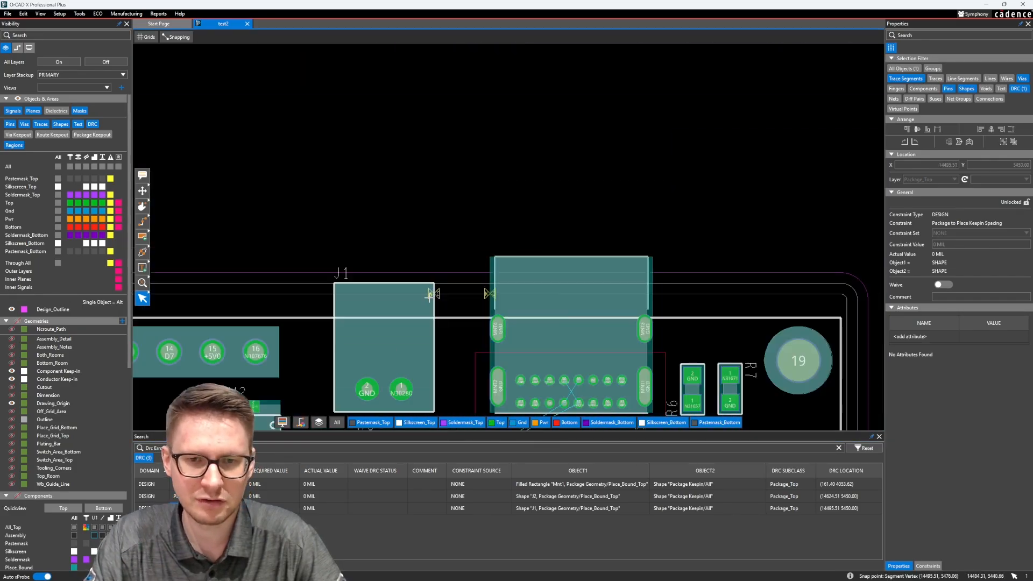
{"action": "middle_click_drag", "start_coordinate": [485, 221], "coordinate": [544, 86]}
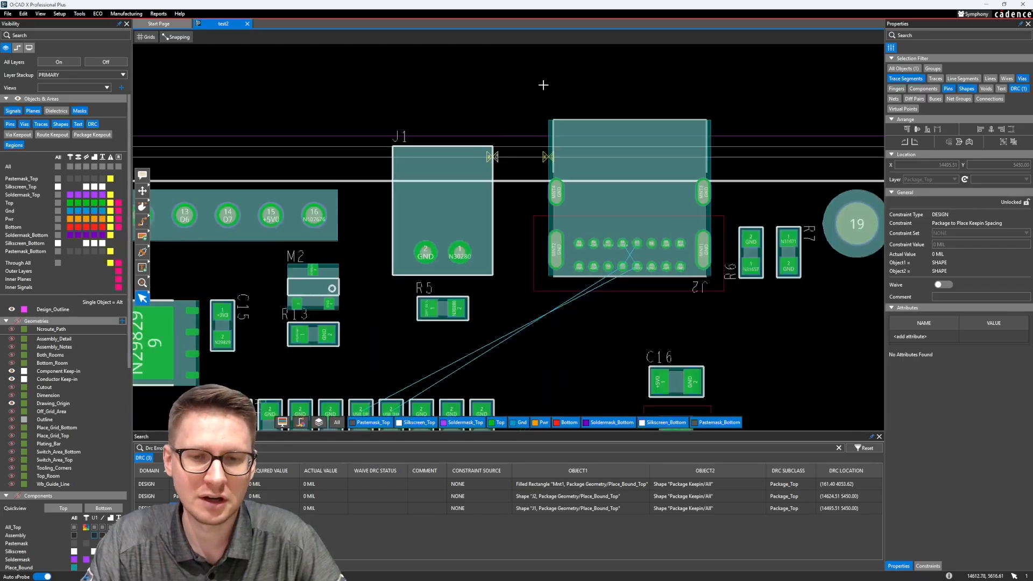
- Move mounting hole MNT1 slightly inward, away from the board edge notch and clear of the component keep-in
{"action": "middle_click_drag", "start_coordinate": [507, 191], "coordinate": [549, 92]}
{"action": "scroll", "coordinate": [543, 108], "scroll_direction": "down", "scroll_amount": 4}
{"action": "middle_click_drag", "start_coordinate": [226, 276], "coordinate": [571, 161]}
{"action": "middle_click_drag", "start_coordinate": [185, 177], "coordinate": [478, 169]}
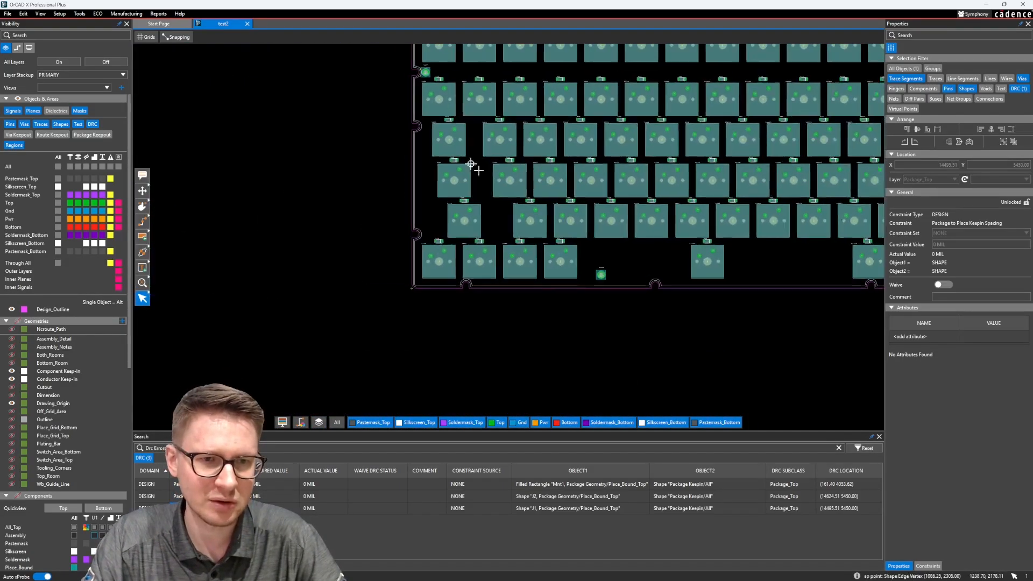
{"action": "scroll", "coordinate": [413, 139], "scroll_direction": "up", "scroll_amount": 1}
{"action": "middle_click_drag", "start_coordinate": [436, 92], "coordinate": [435, 137]}
{"action": "middle_click_drag", "start_coordinate": [459, 253], "coordinate": [453, 239]}
{"action": "scroll", "coordinate": [424, 93], "scroll_direction": "up", "scroll_amount": 2}
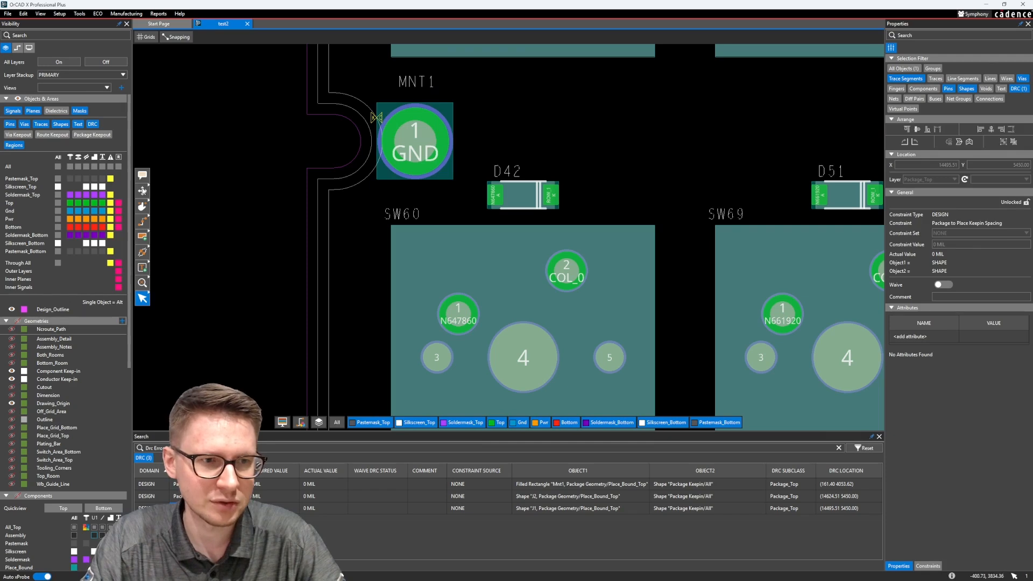
{"action": "left_click", "coordinate": [143, 191]}
{"action": "left_click", "coordinate": [454, 141]}
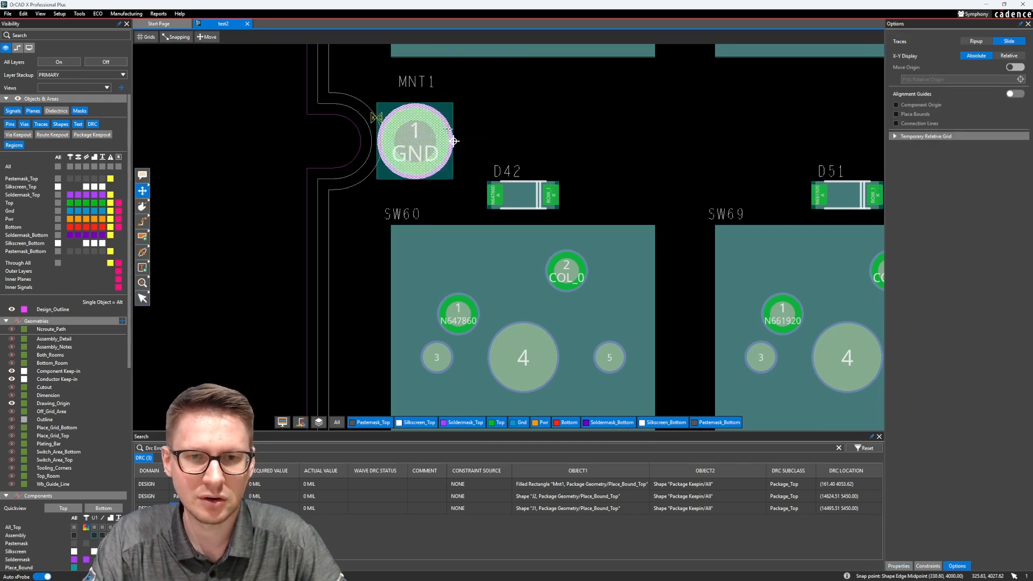
{"action": "key", "text": "Escape"}
{"action": "left_click", "coordinate": [898, 565]}
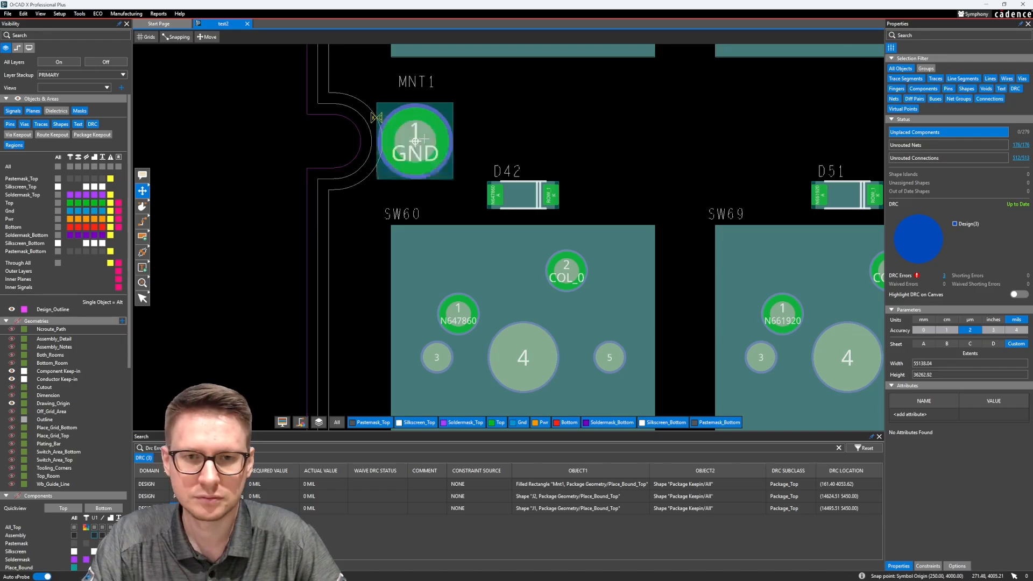
{"action": "left_click", "coordinate": [447, 138]}
{"action": "left_click", "coordinate": [435, 141]}
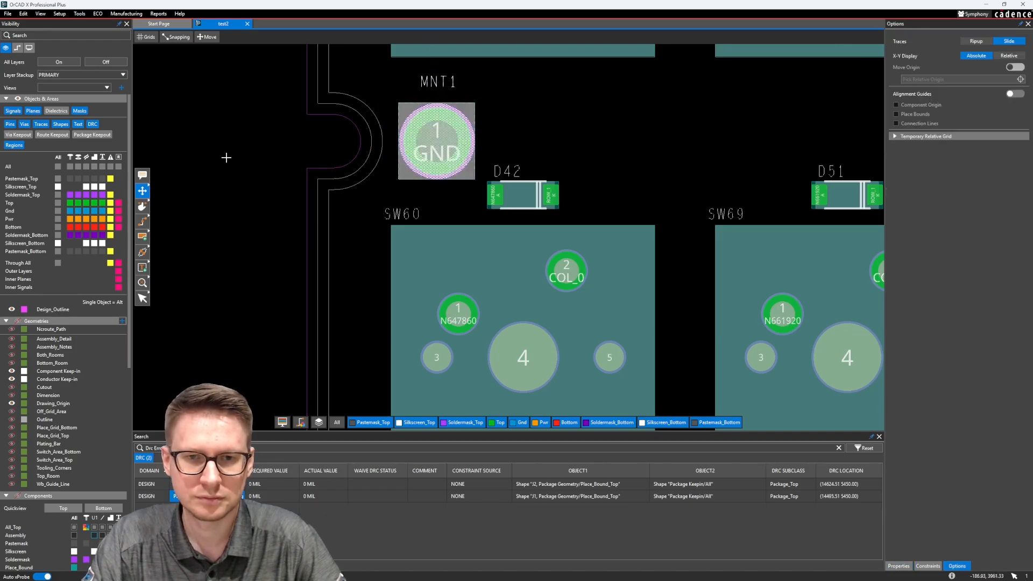
- Set the POWER_DENSE_PIN region's minimum line width and minimum neck width to 7.87 mil in the physical constraints
{"action": "scroll", "coordinate": [538, 157], "scroll_direction": "down", "scroll_amount": 5}
{"action": "scroll", "coordinate": [554, 160], "scroll_direction": "up", "scroll_amount": 4}
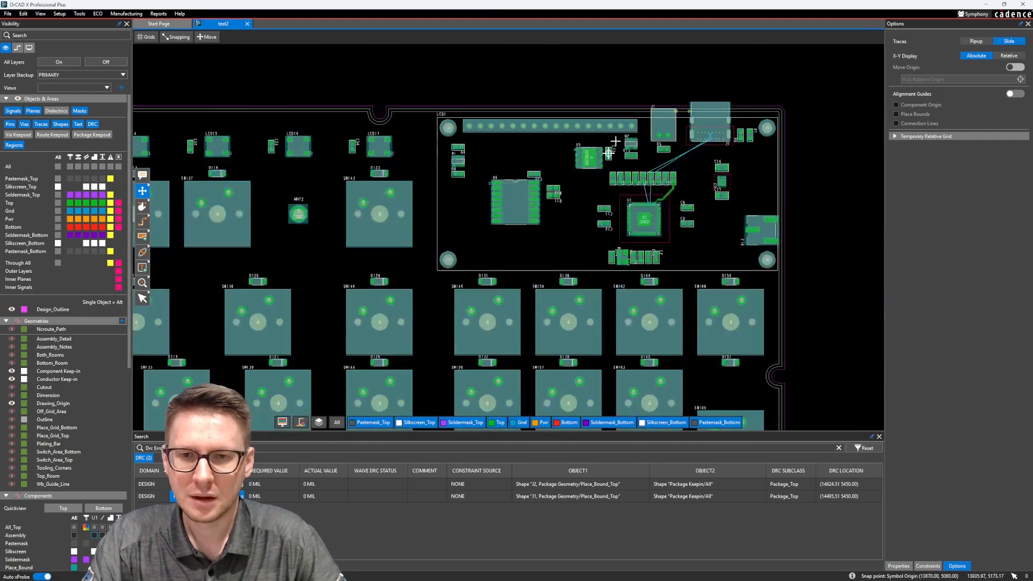
{"action": "middle_click_drag", "start_coordinate": [781, 258], "coordinate": [716, 207]}
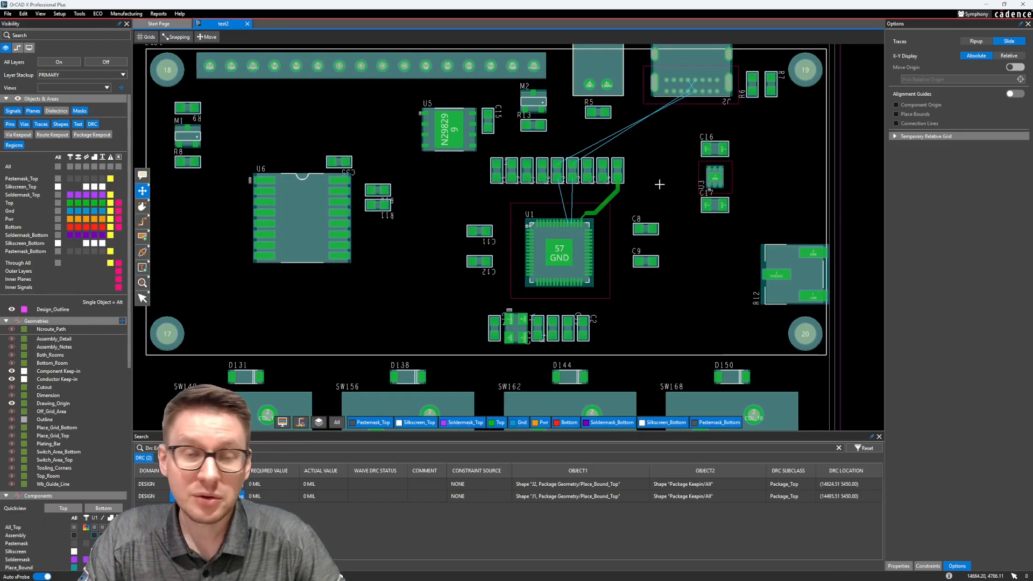
{"action": "scroll", "coordinate": [651, 161], "scroll_direction": "up", "scroll_amount": 2}
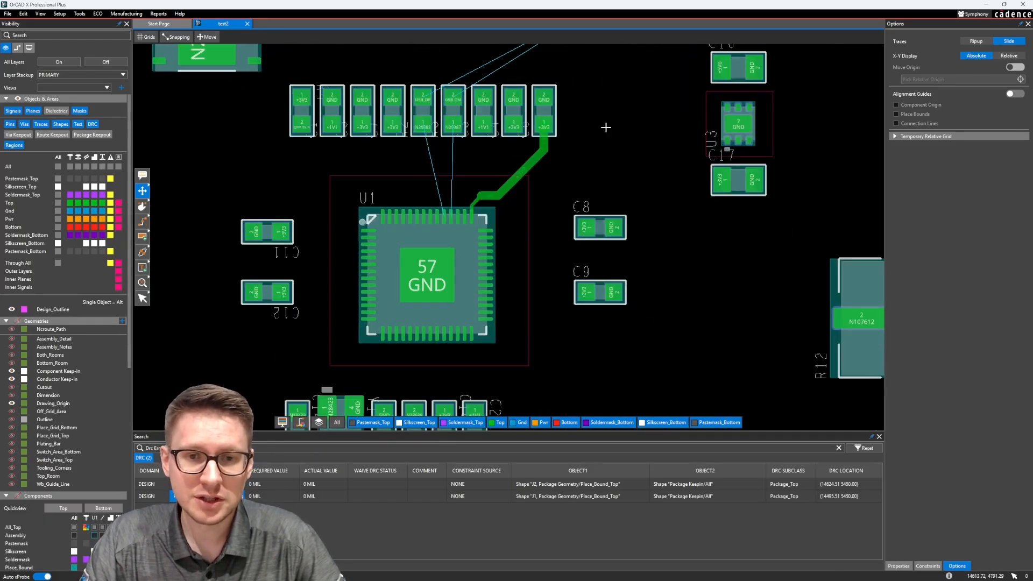
{"action": "scroll", "coordinate": [496, 187], "scroll_direction": "up", "scroll_amount": 2}
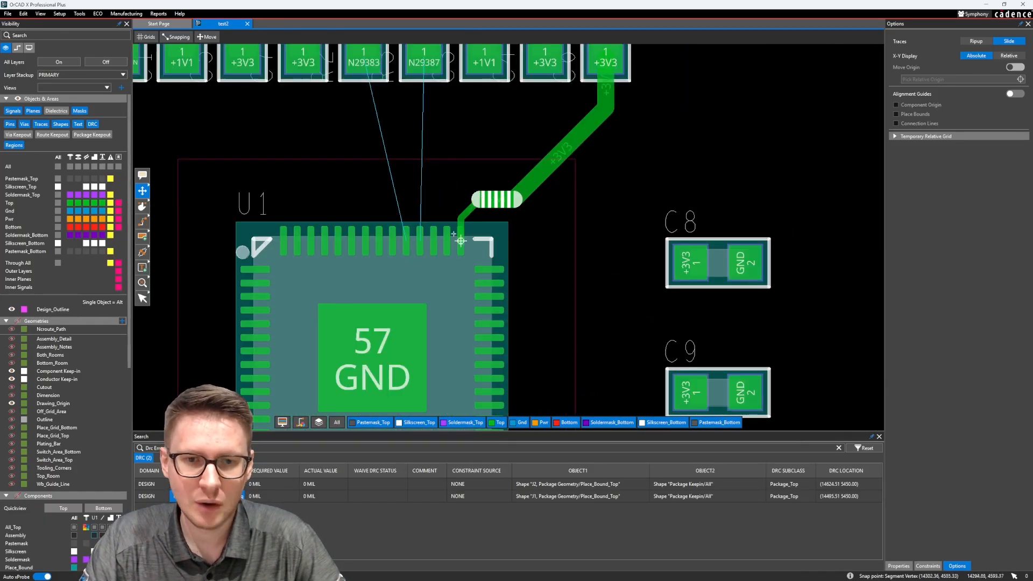
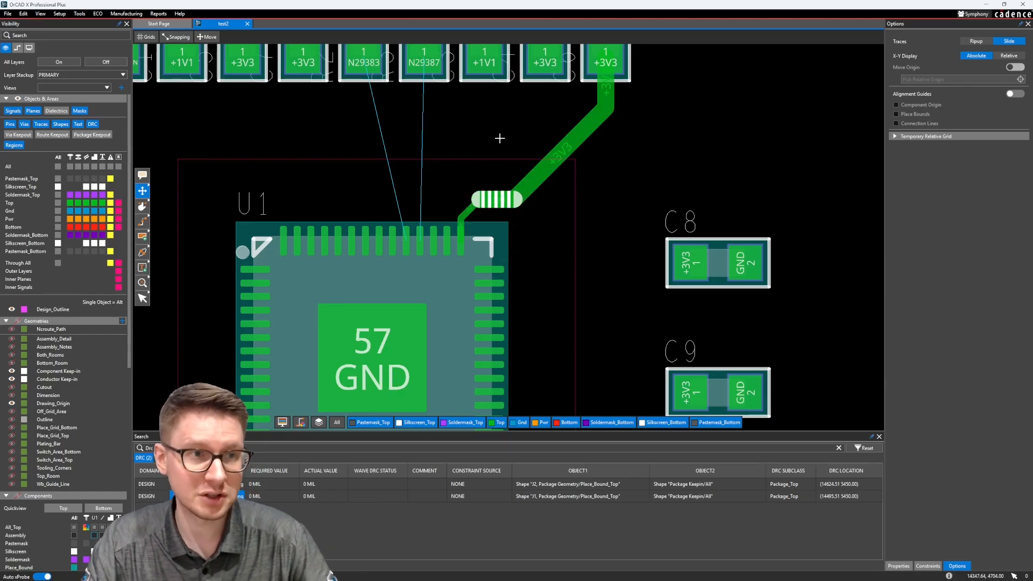
{"action": "left_click", "coordinate": [75, 16]}
{"action": "left_click", "coordinate": [85, 23]}
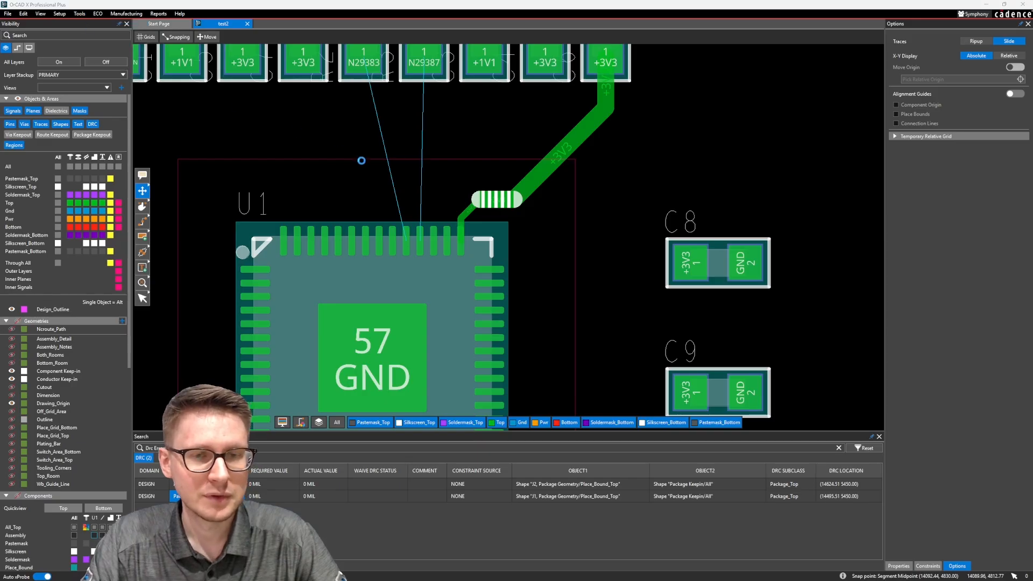
{"action": "left_click", "coordinate": [127, 125]}
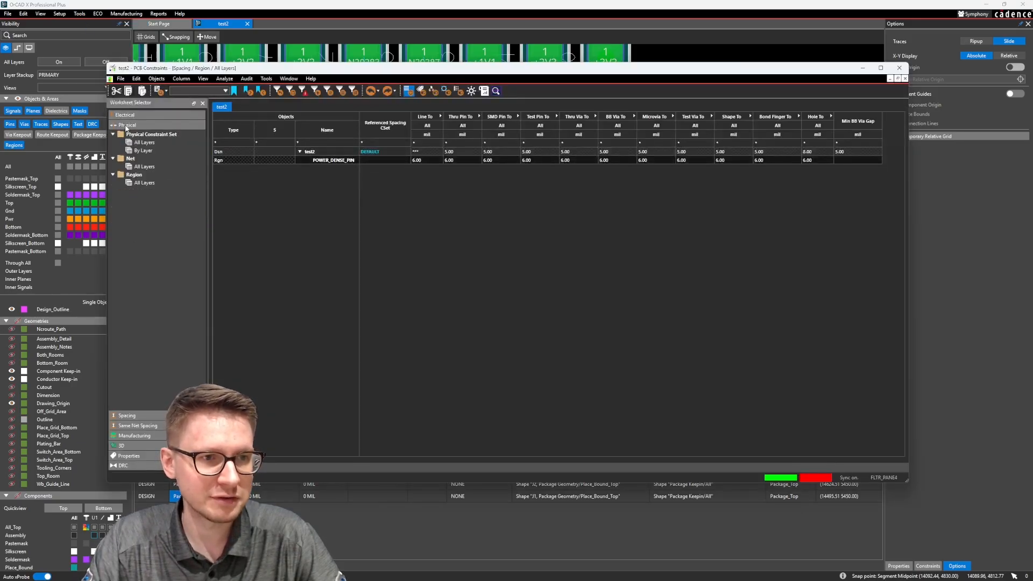
{"action": "left_click", "coordinate": [330, 160]}
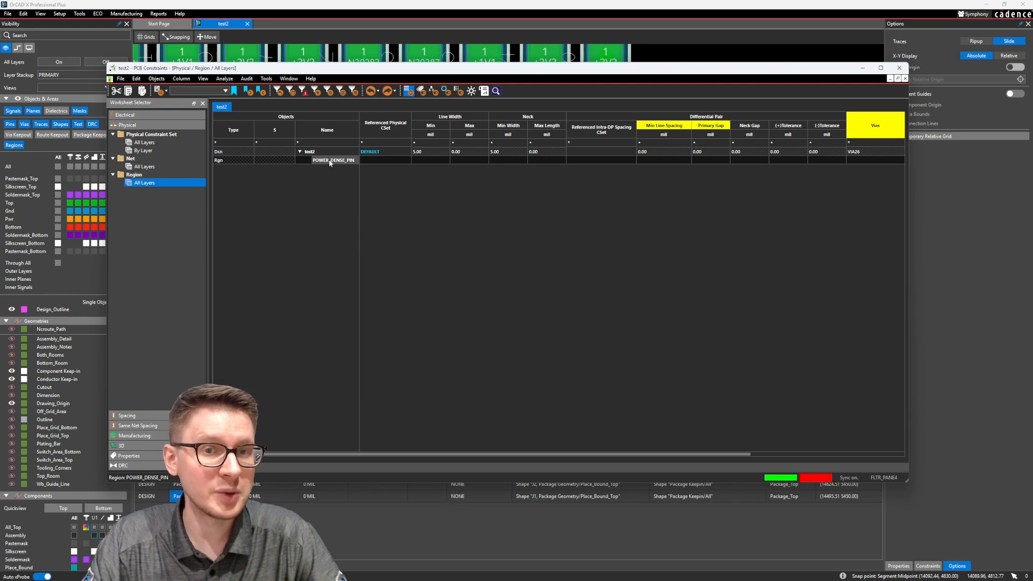
{"action": "left_click", "coordinate": [438, 160]}
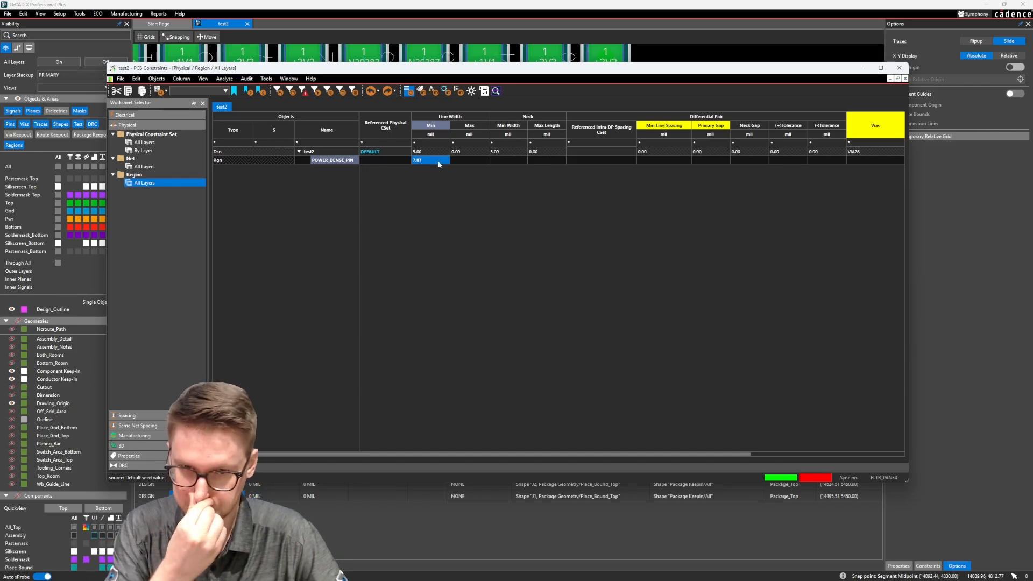
{"action": "left_click", "coordinate": [493, 161]}
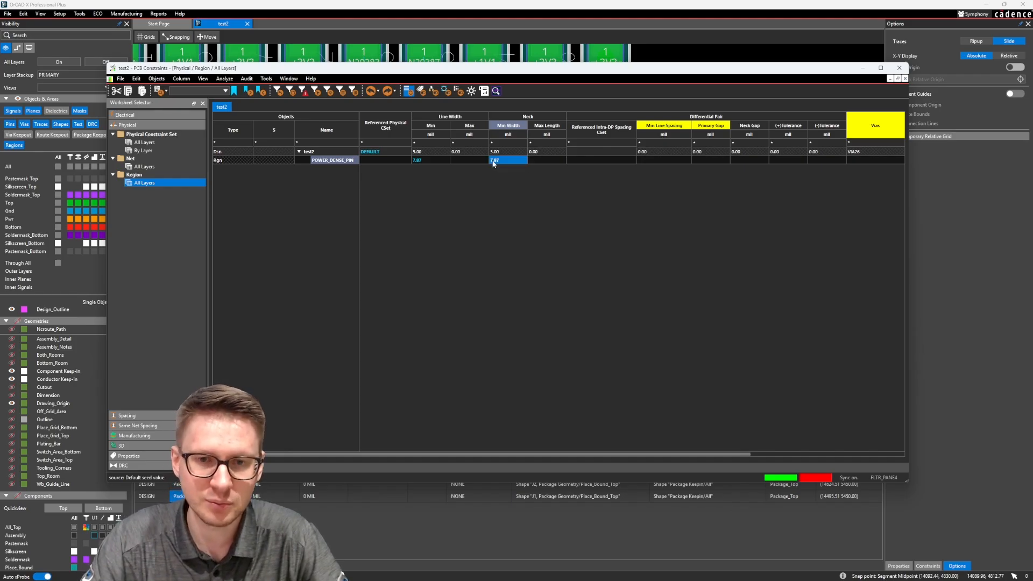
{"action": "left_click", "coordinate": [900, 67]}
- Route a +3V3 trace on the Top layer from C8 pin 1 across the region boundary to U1 pin 42
{"action": "middle_click_drag", "start_coordinate": [612, 155], "coordinate": [585, 207]}
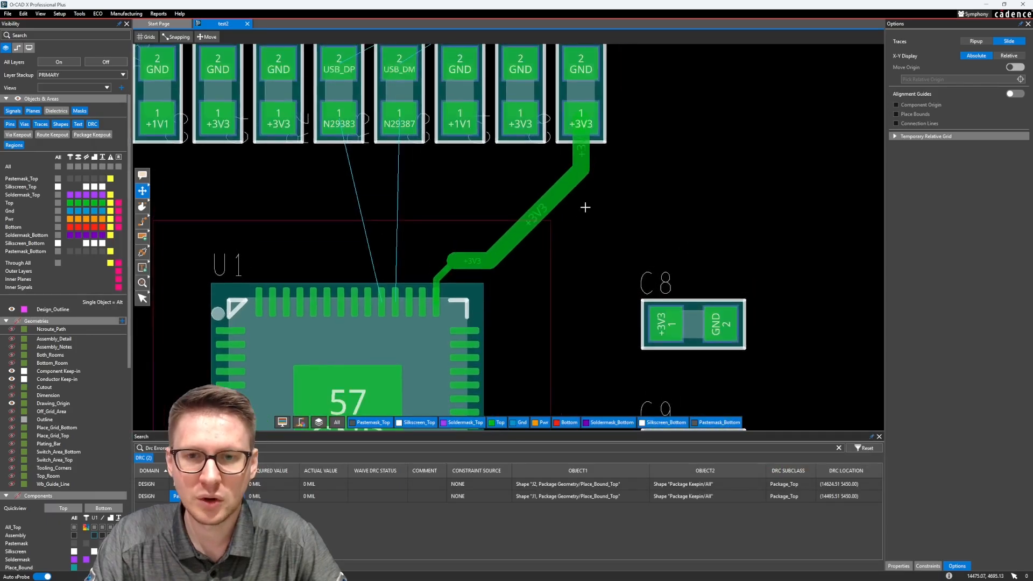
{"action": "middle_click_drag", "start_coordinate": [599, 249], "coordinate": [592, 125]}
{"action": "left_click", "coordinate": [143, 222]}
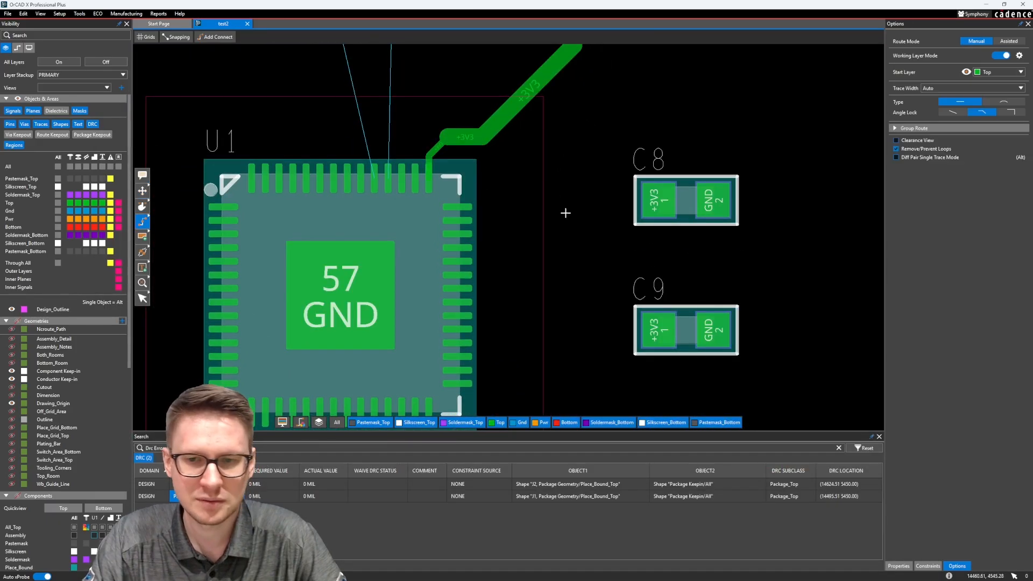
{"action": "left_click", "coordinate": [657, 200]}
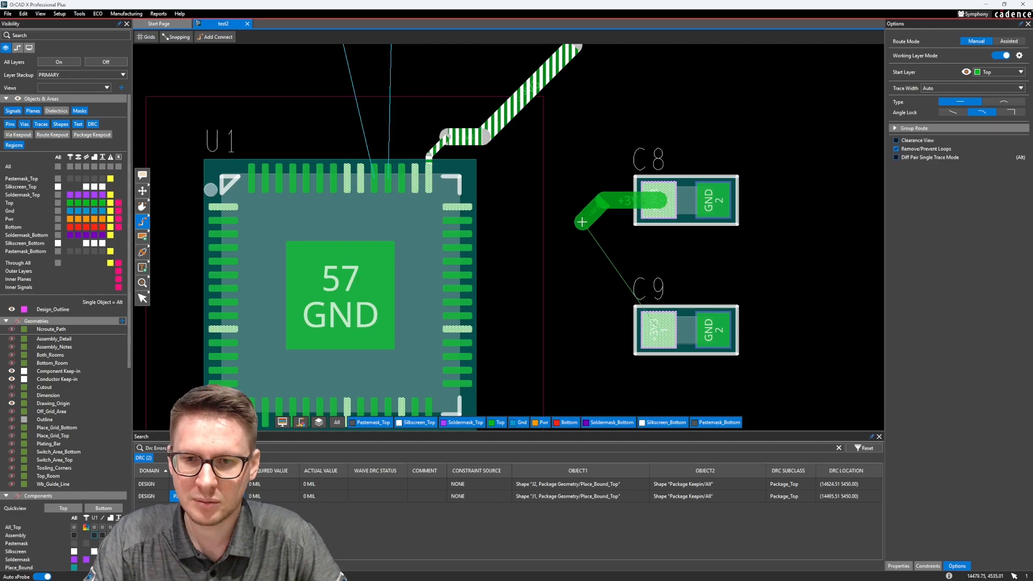
{"action": "scroll", "coordinate": [582, 221], "scroll_direction": "up", "scroll_amount": 3}
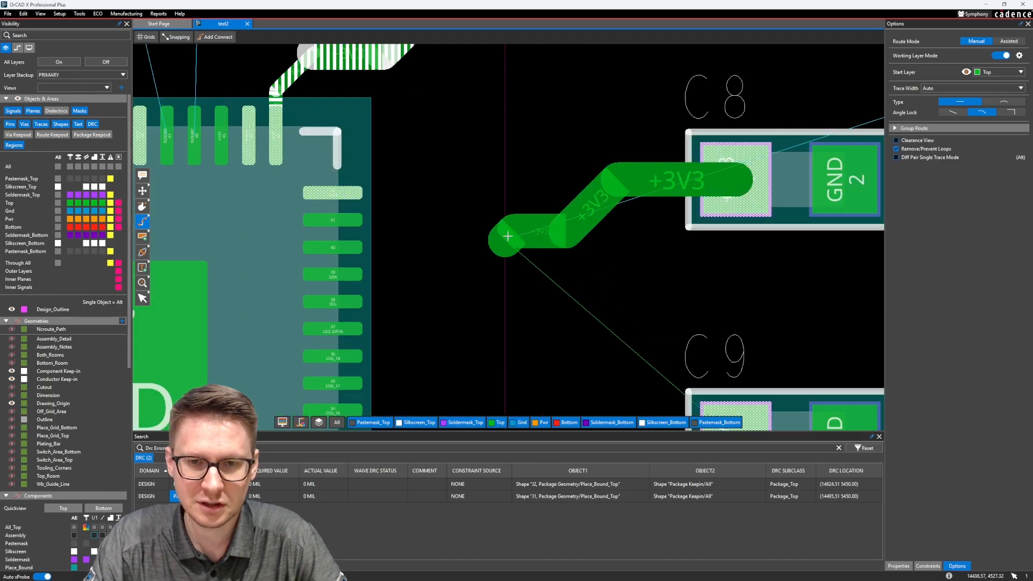
{"action": "scroll", "coordinate": [422, 231], "scroll_direction": "up", "scroll_amount": 2}
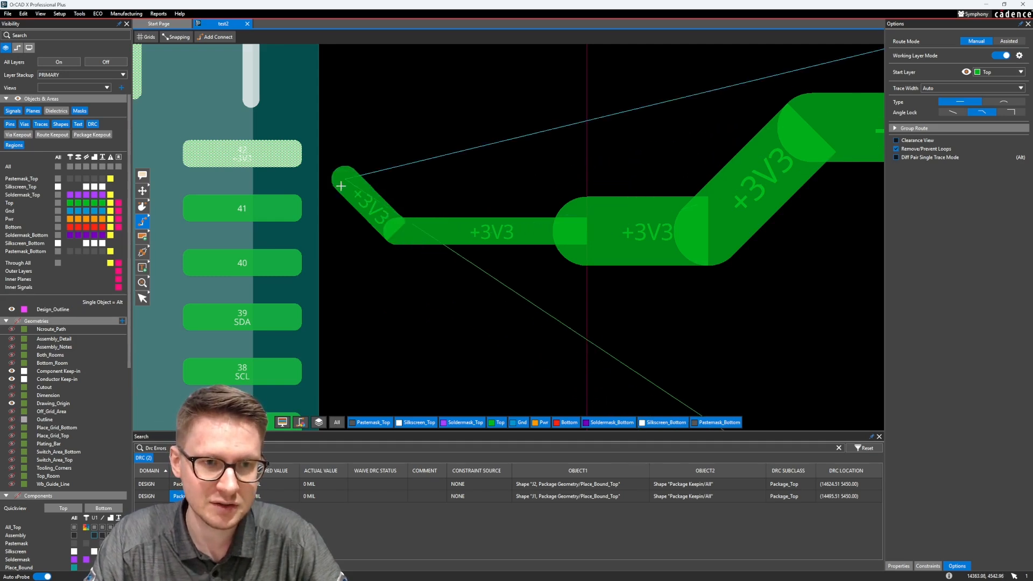
{"action": "left_click", "coordinate": [417, 150]}
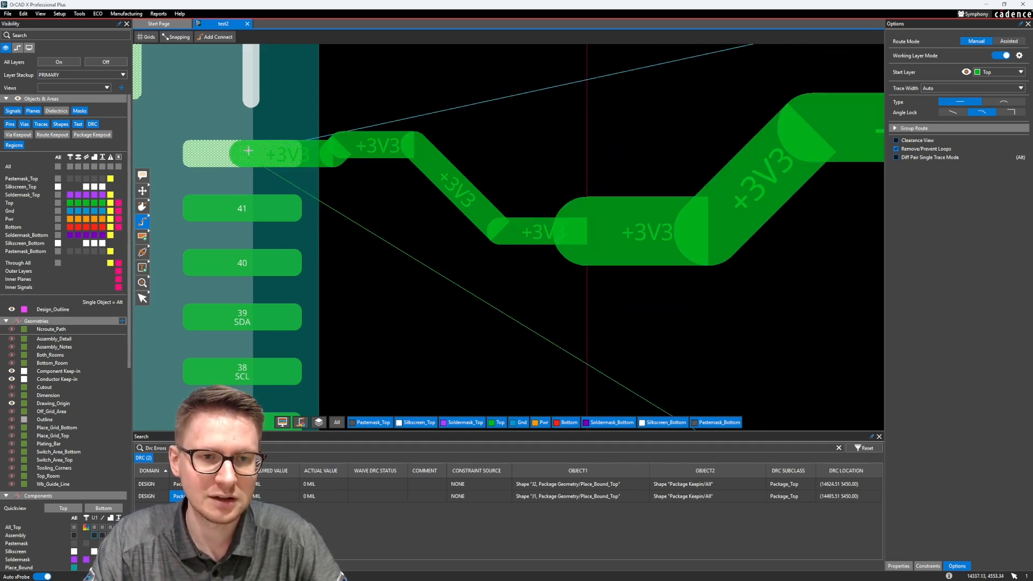
{"action": "left_click", "coordinate": [249, 150]}
{"action": "scroll", "coordinate": [248, 151], "scroll_direction": "down", "scroll_amount": 3}
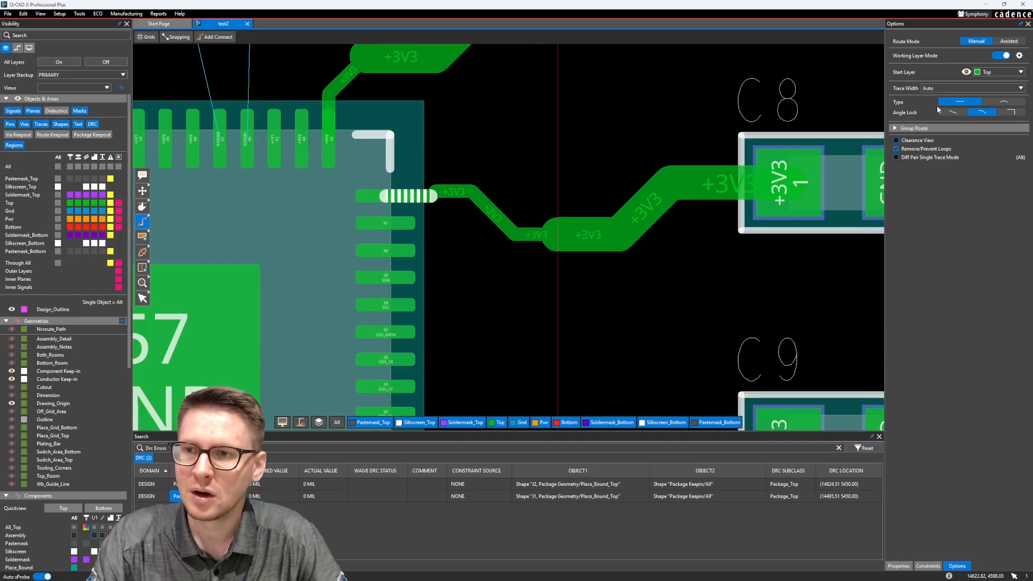
- Slide the short +3V3 trace segment beside U1 pin 42 so it runs straight out of the pad
{"action": "left_click", "coordinate": [143, 206]}
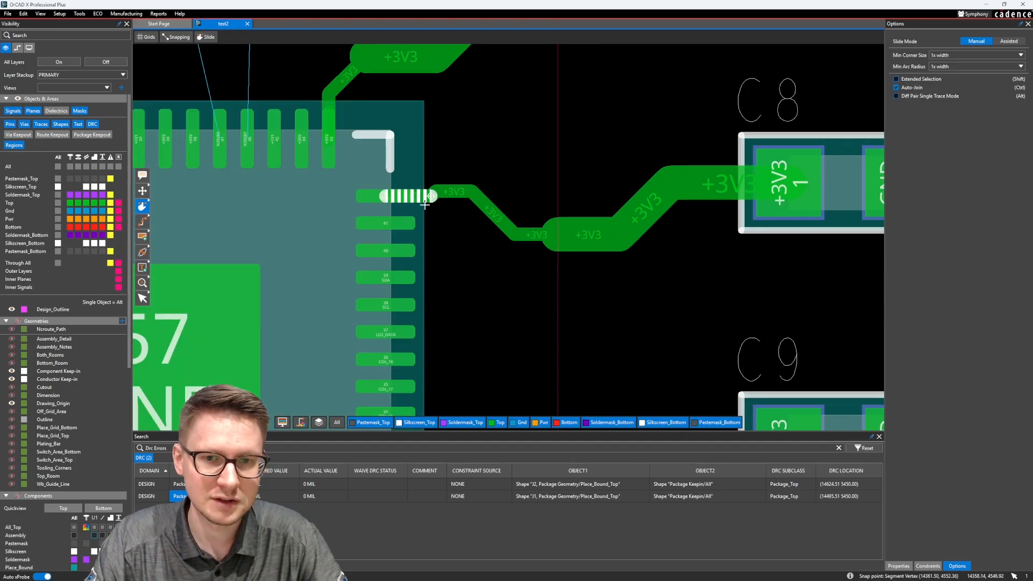
{"action": "left_click", "coordinate": [463, 192]}
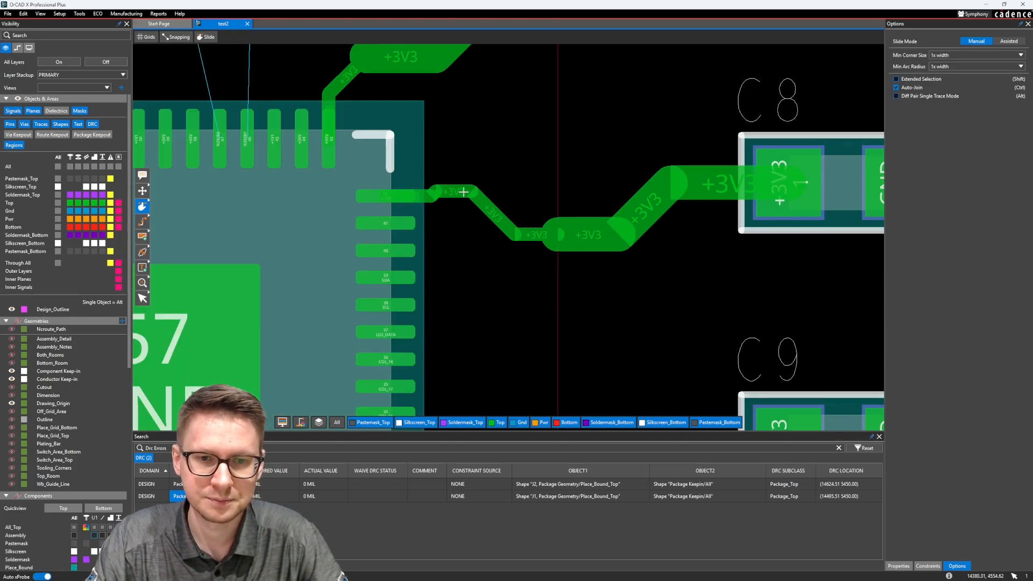
{"action": "left_click", "coordinate": [520, 192]}
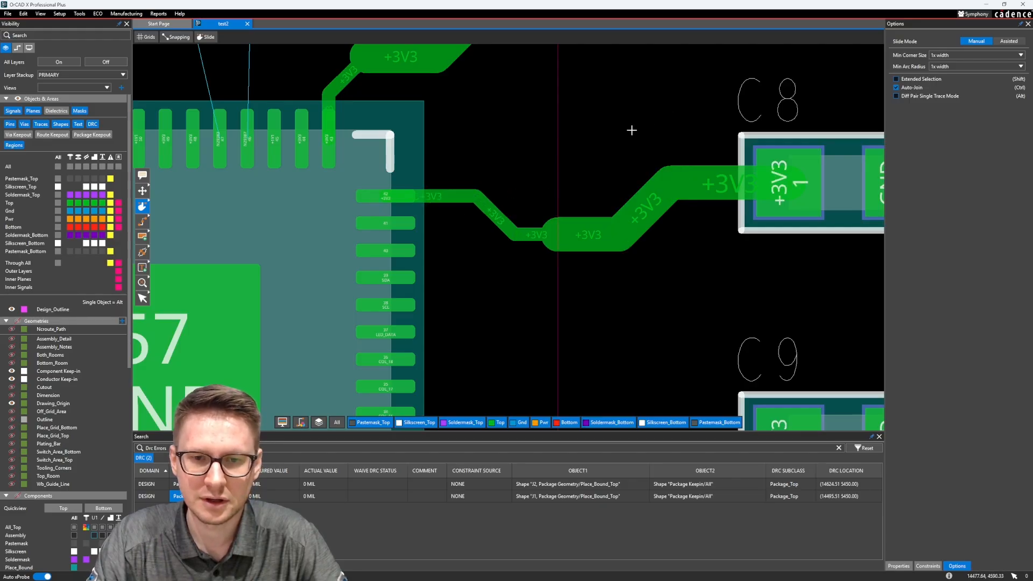
- Review the physical region constraints for POWER_DENSE_PIN in the constraints window, then close it
{"action": "scroll", "coordinate": [629, 132], "scroll_direction": "down", "scroll_amount": 3}
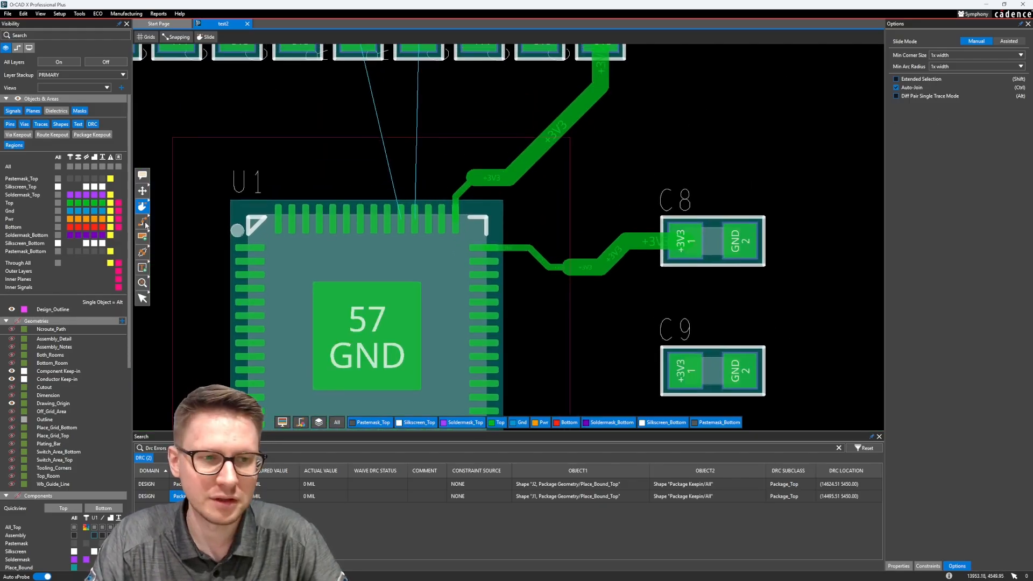
{"action": "left_click", "coordinate": [143, 222]}
{"action": "scroll", "coordinate": [595, 188], "scroll_direction": "down", "scroll_amount": 3}
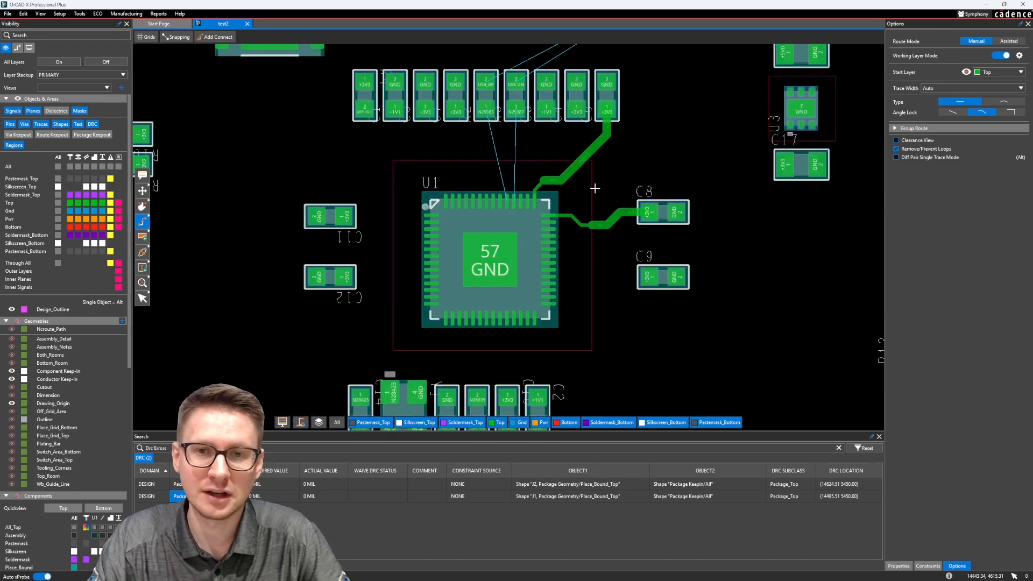
{"action": "scroll", "coordinate": [595, 188], "scroll_direction": "down", "scroll_amount": 4}
{"action": "scroll", "coordinate": [610, 188], "scroll_direction": "up", "scroll_amount": 1}
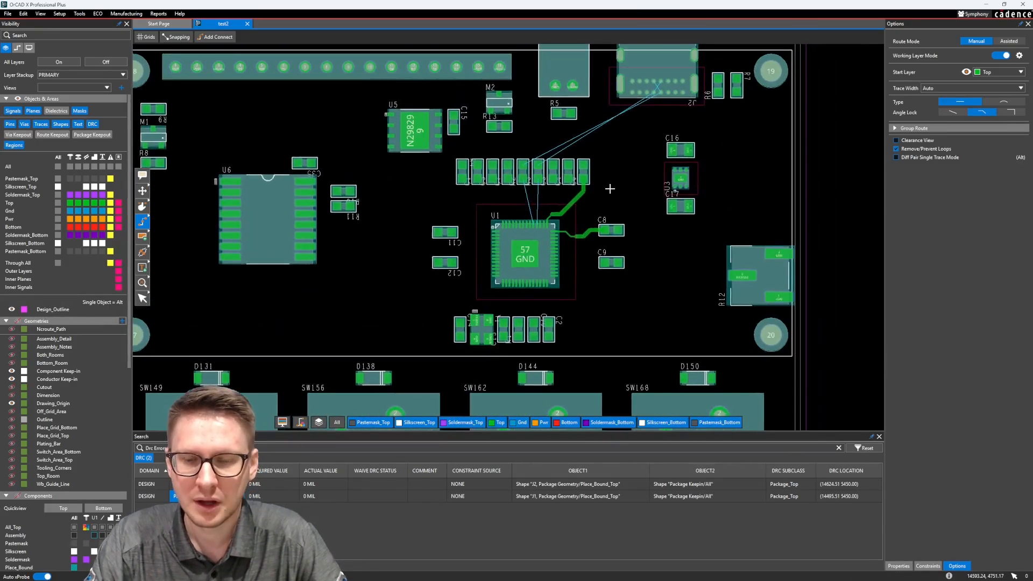
{"action": "middle_click_drag", "start_coordinate": [610, 188], "coordinate": [640, 194]}
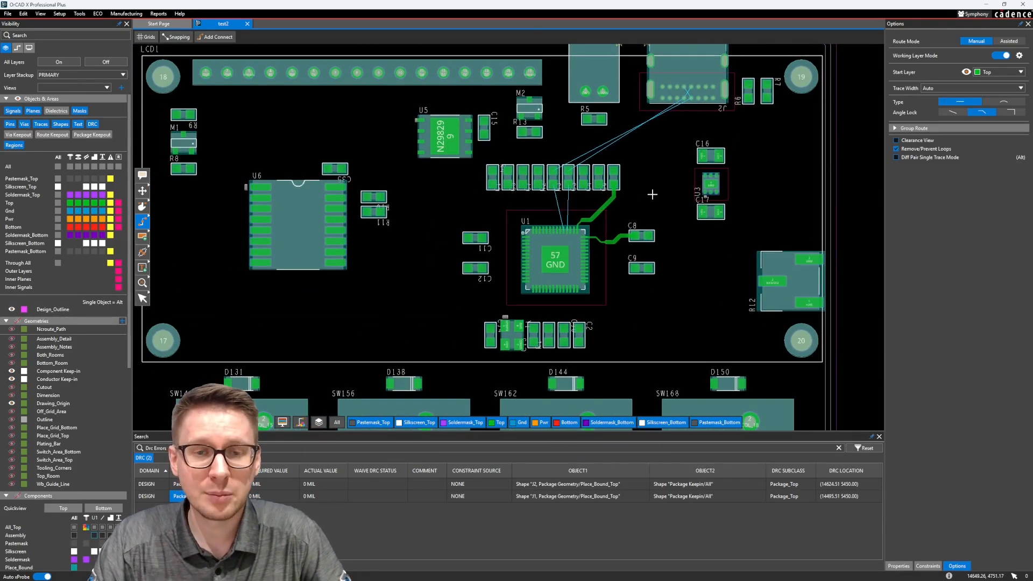
{"action": "left_click", "coordinate": [78, 15]}
{"action": "left_click", "coordinate": [86, 25]}
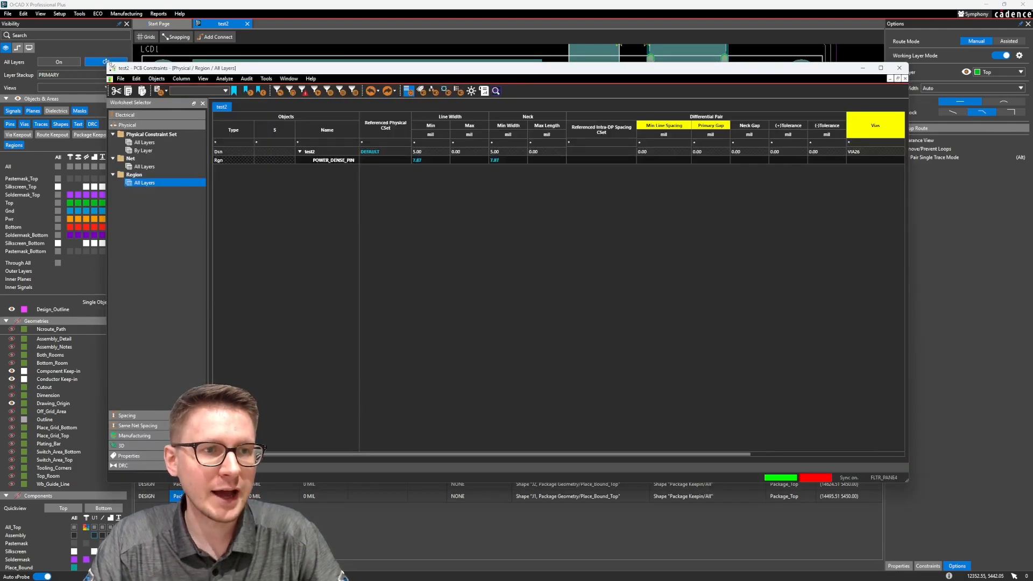
{"action": "left_click_drag", "start_coordinate": [108, 63], "coordinate": [271, 65]}
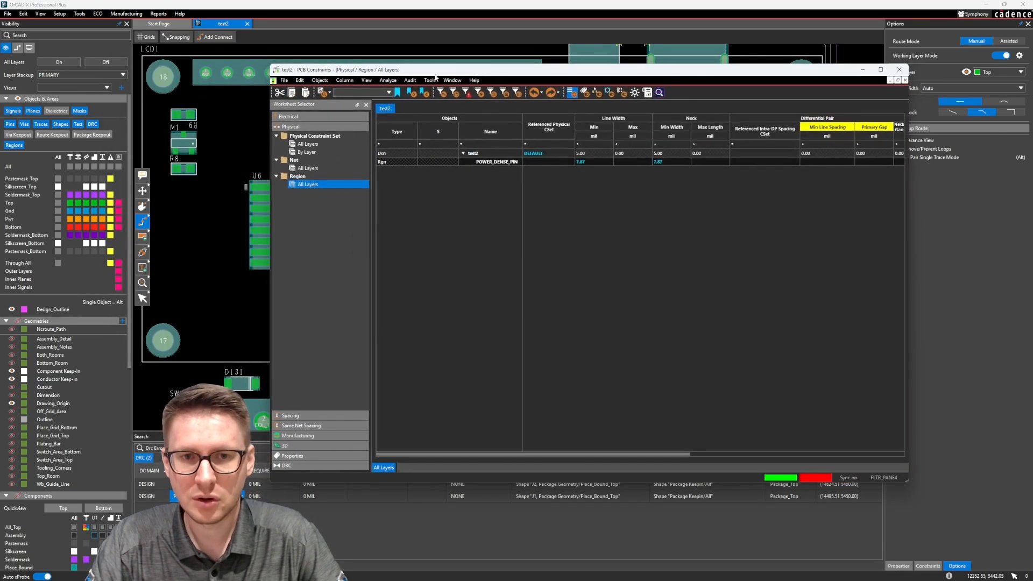
{"action": "left_click_drag", "start_coordinate": [503, 71], "coordinate": [401, 85]}
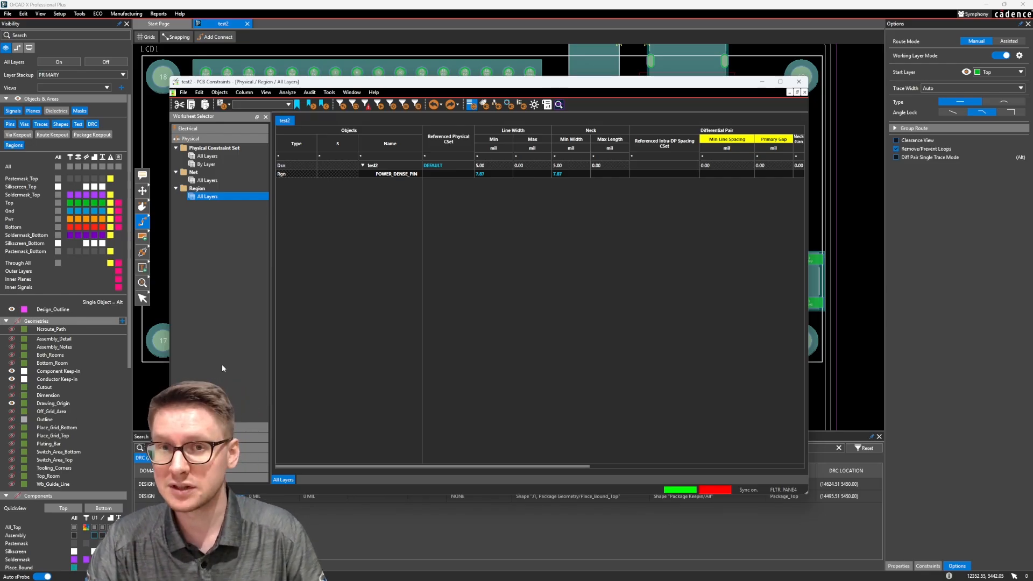
{"action": "left_click", "coordinate": [799, 81]}
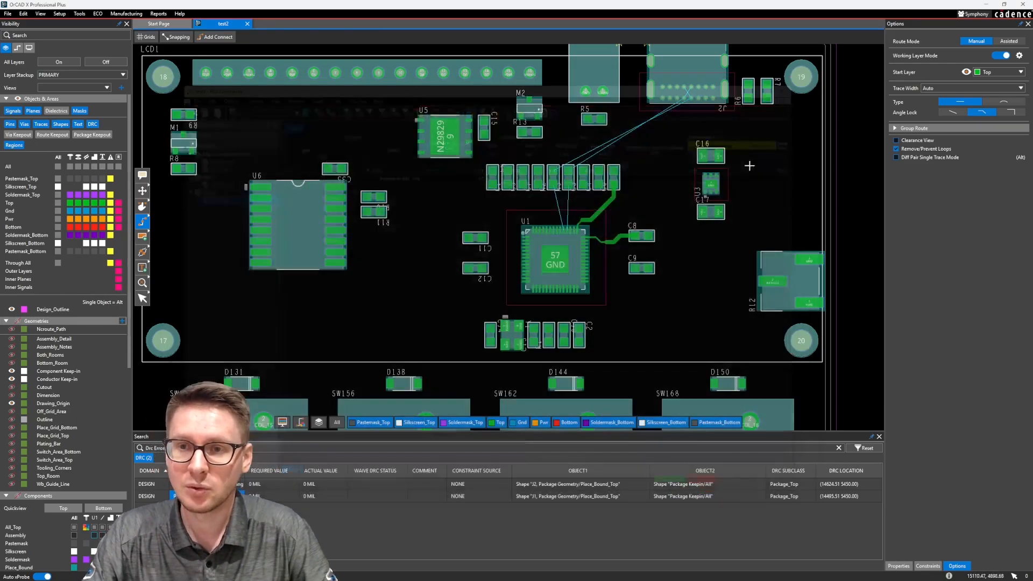
{"action": "left_click", "coordinate": [8, 14]}
{"action": "left_click", "coordinate": [27, 34]}
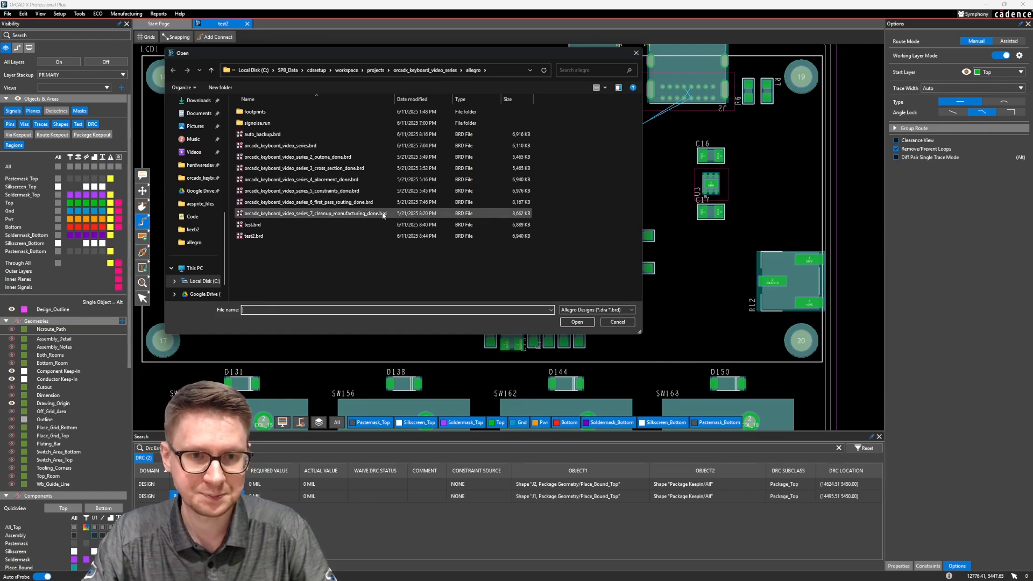
{"action": "left_click", "coordinate": [617, 322]}
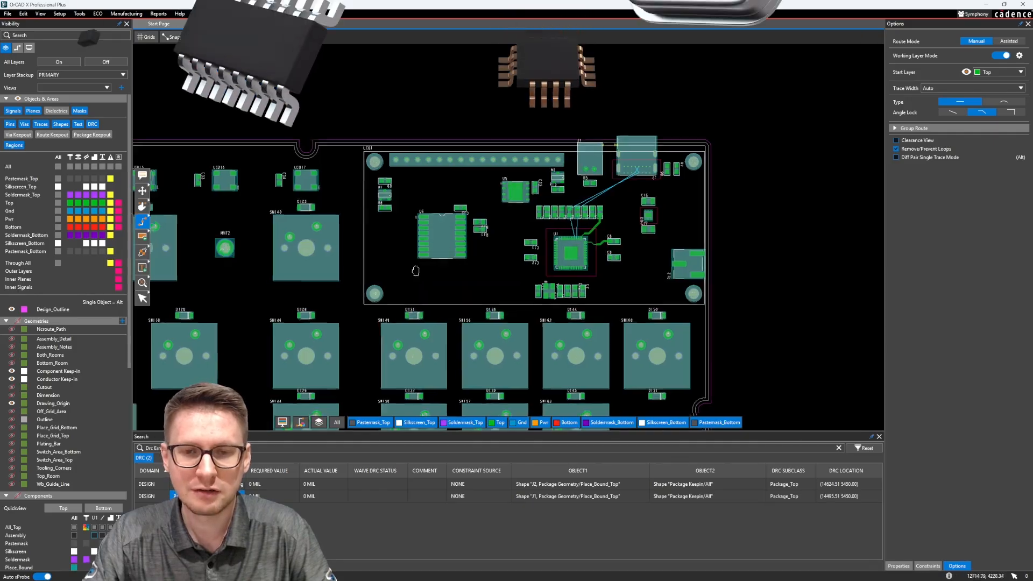